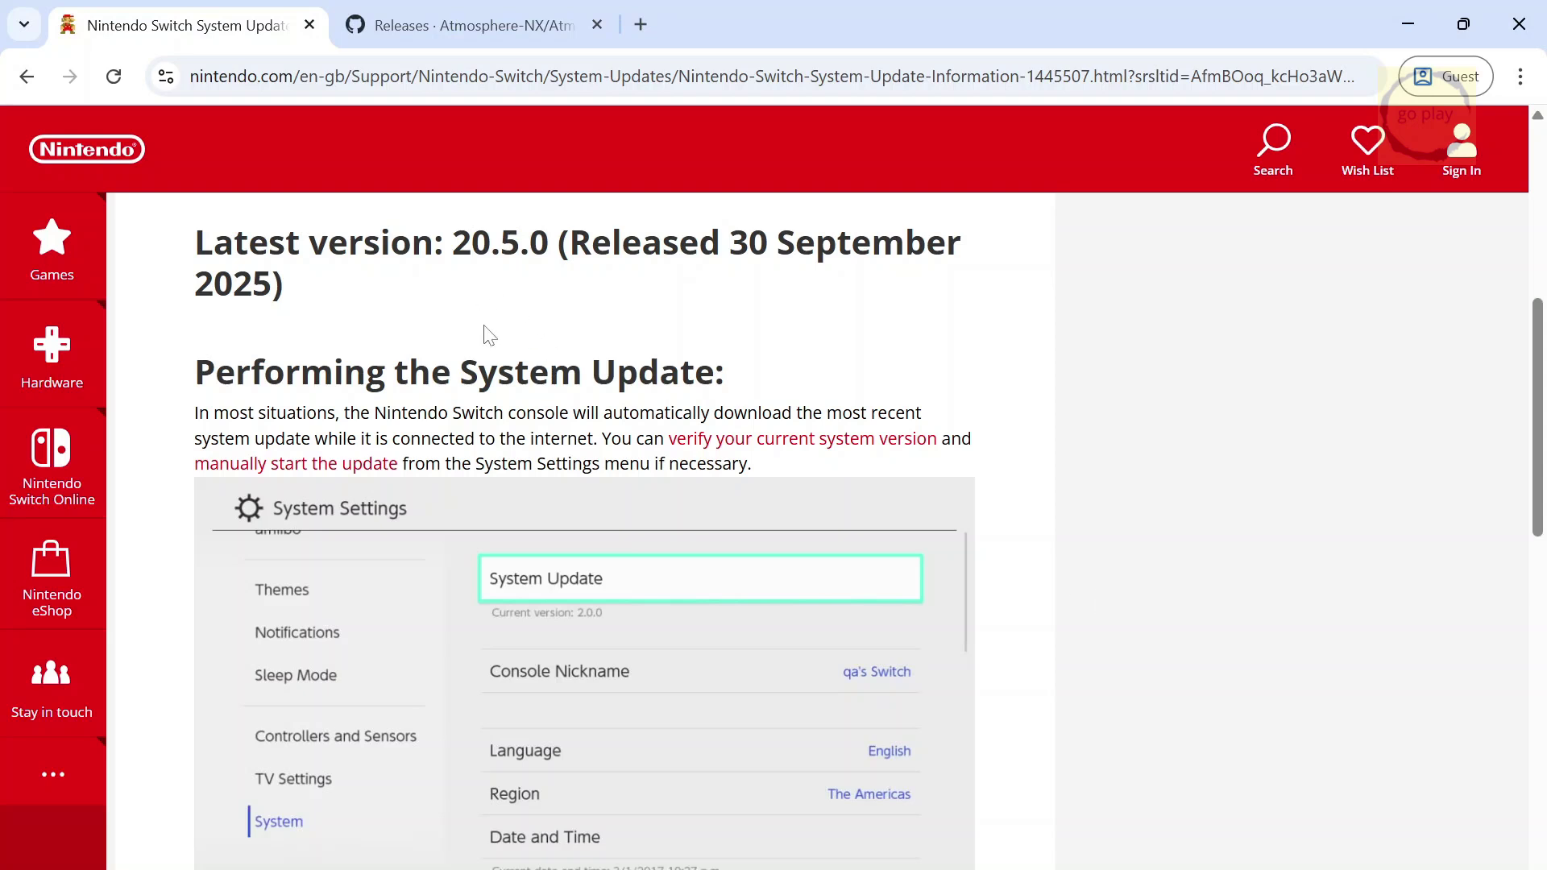
Step: Highlight 20.5.0 as the latest firmware, then the Atmosphère 1.9.5 'Basic support was added for 20.5.0' line
left_click_drag(444, 242, 558, 242)
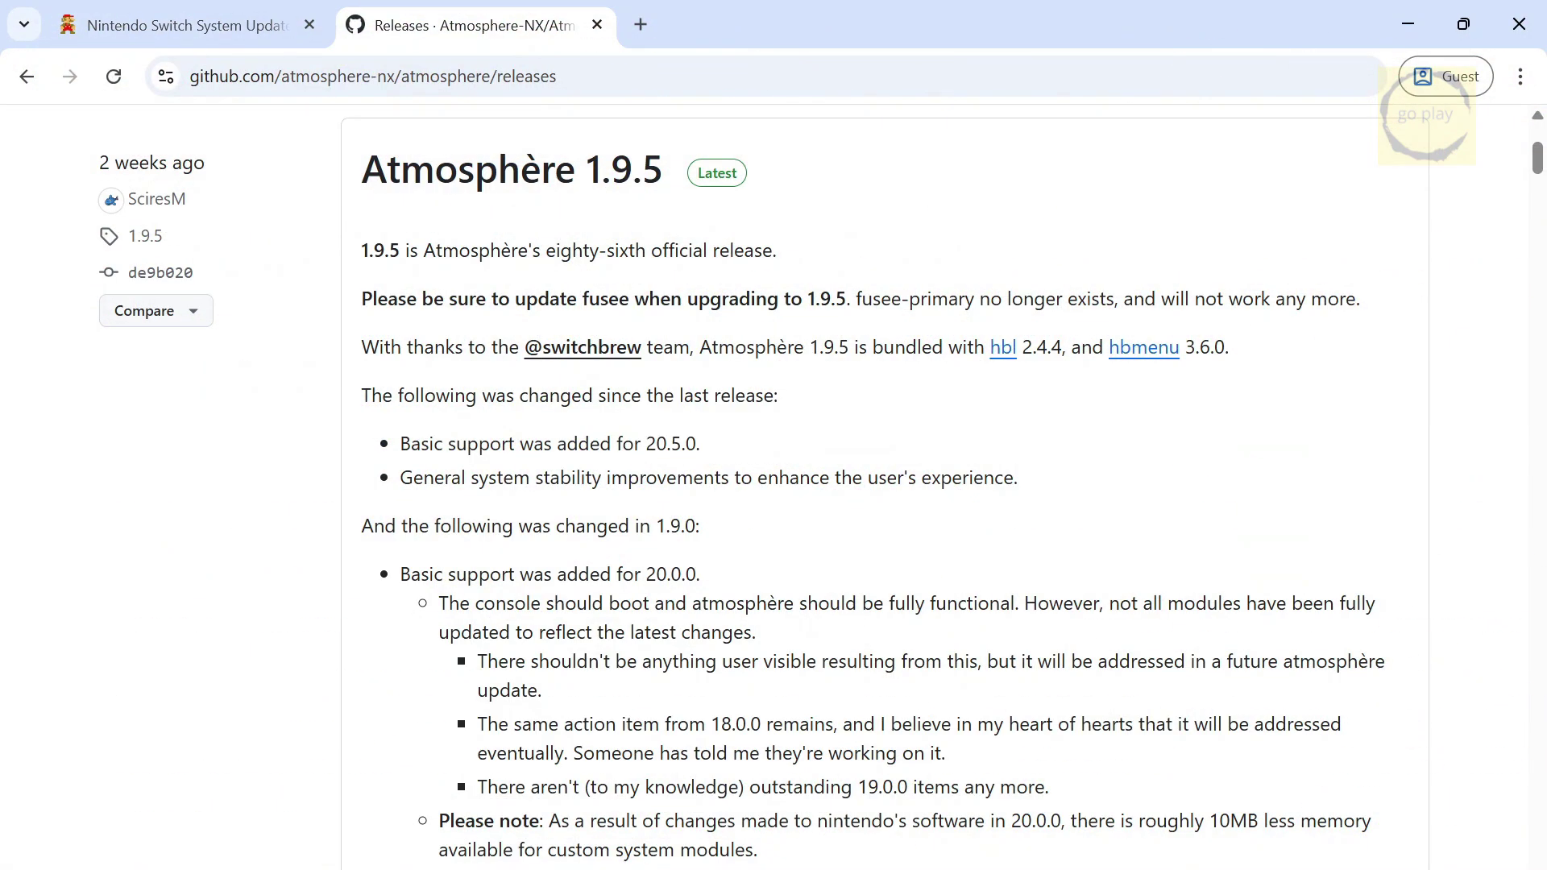
left_click_drag(360, 452, 743, 452)
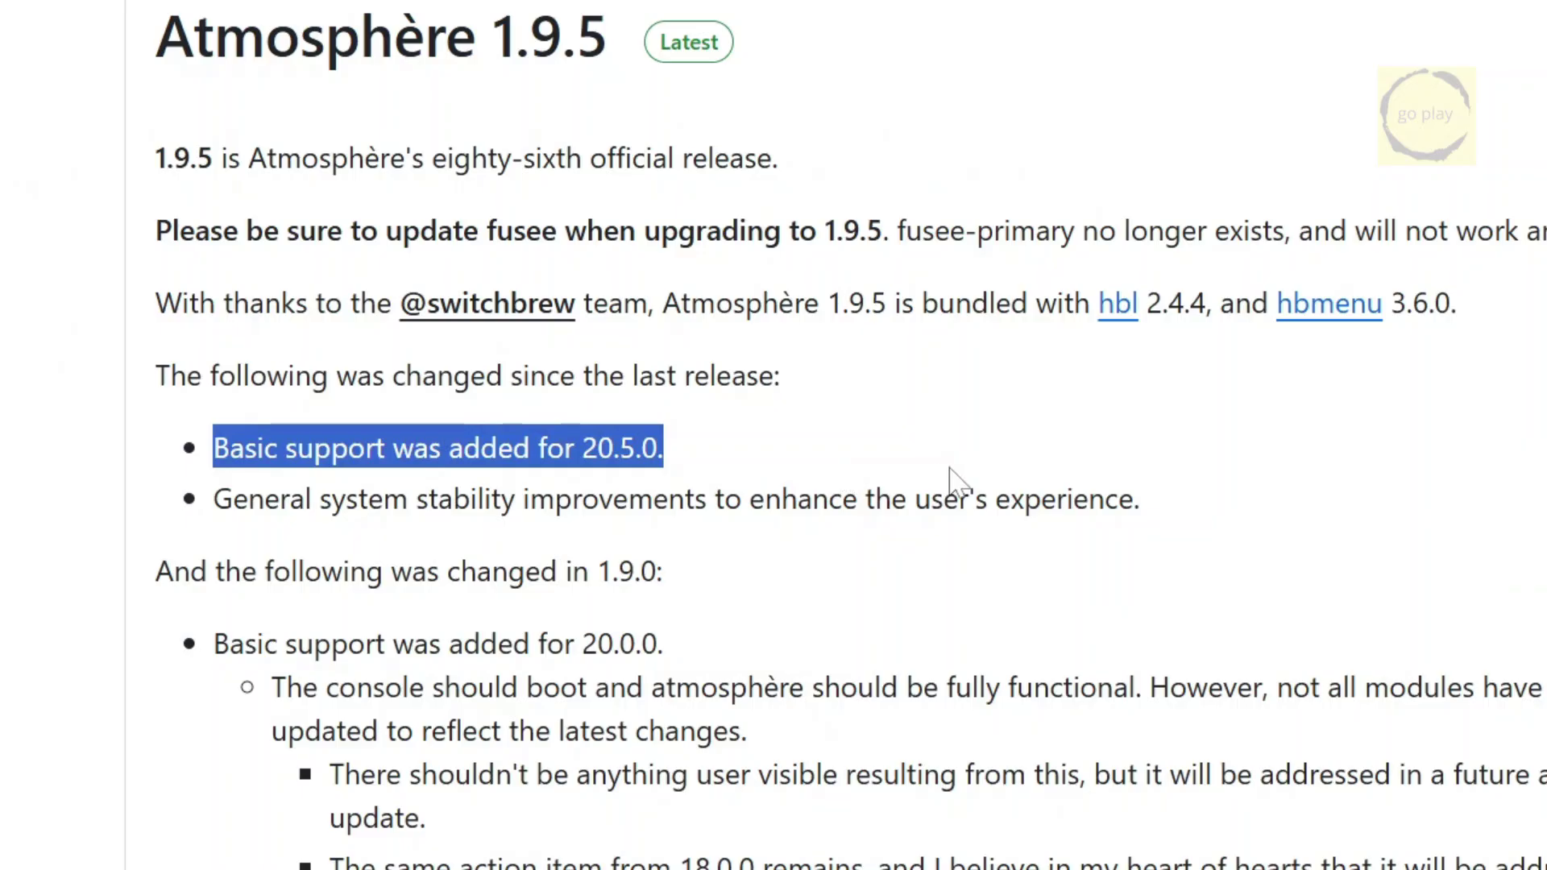
left_click(926, 459)
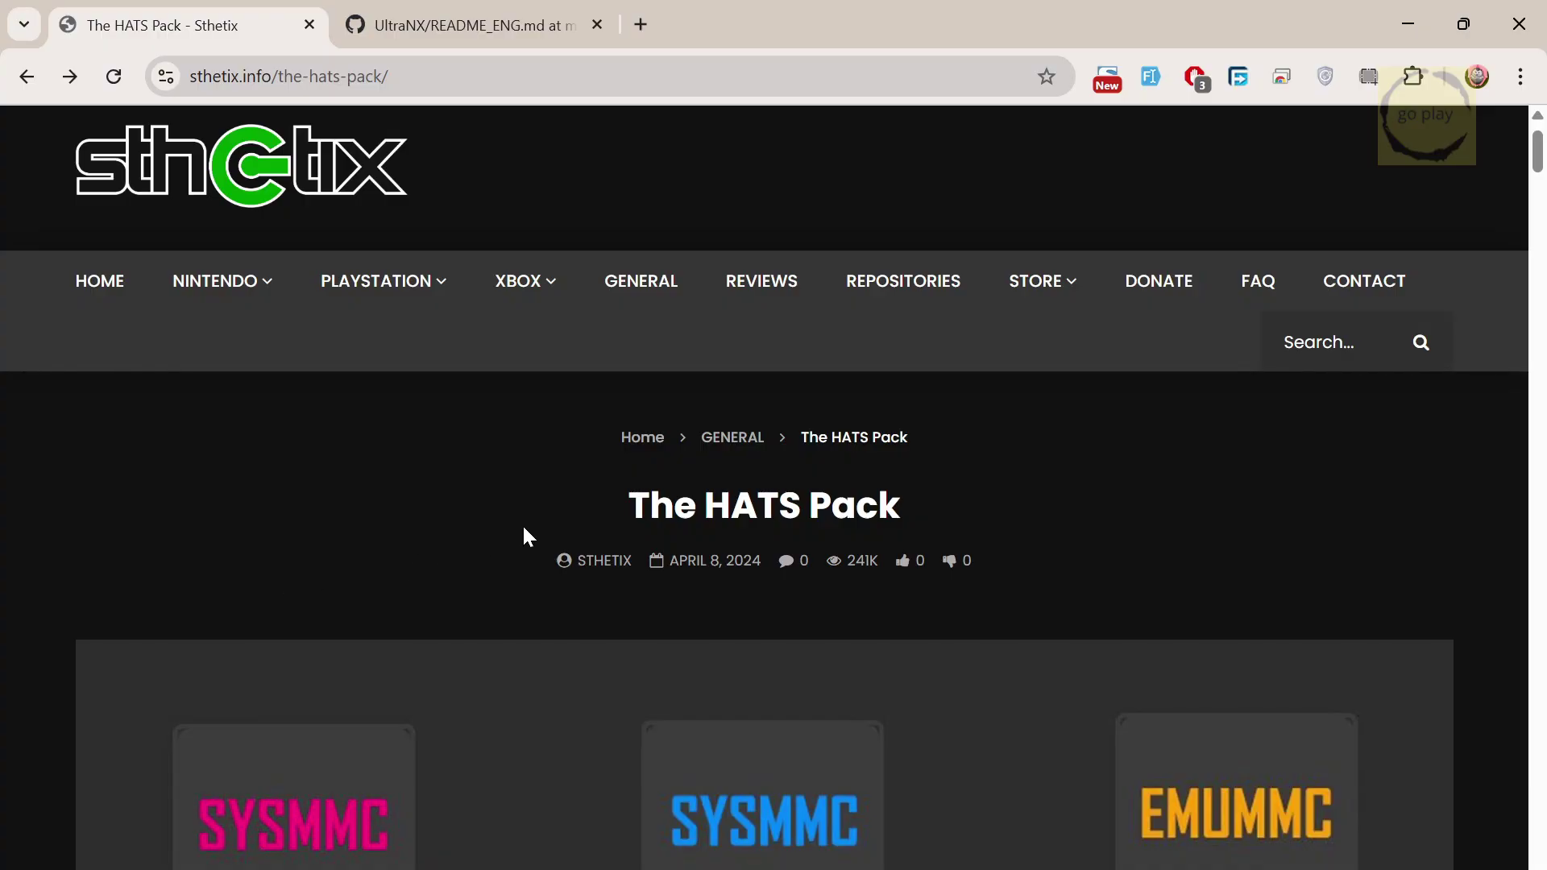
Step: Highlight The HATS Pack title, then switch to the UltraNX README tab and highlight its heading
left_click_drag(524, 528, 939, 522)
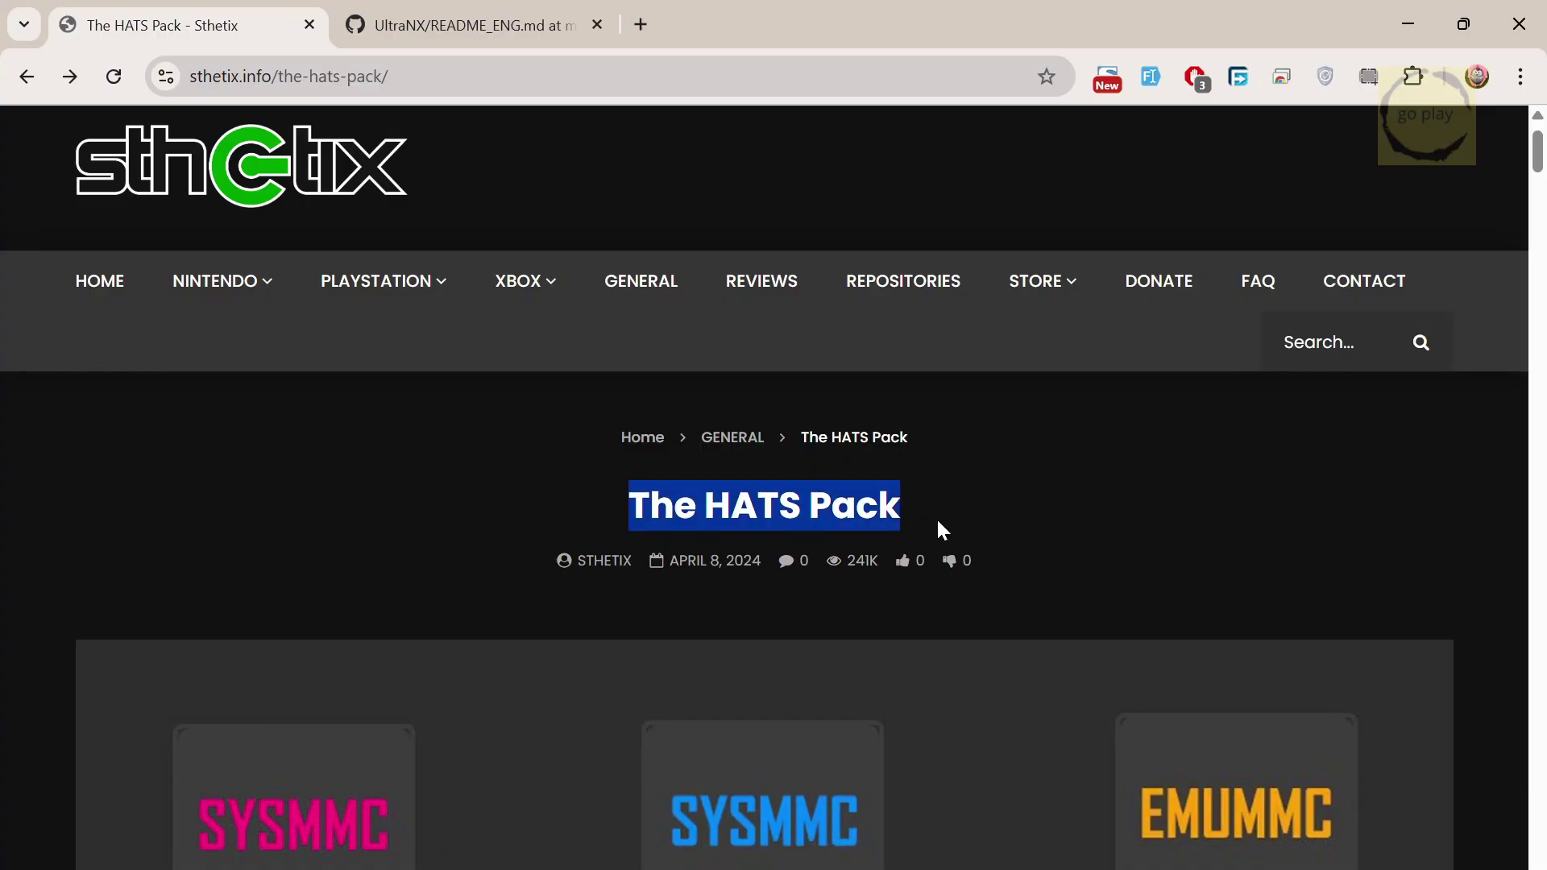
left_click(1010, 550)
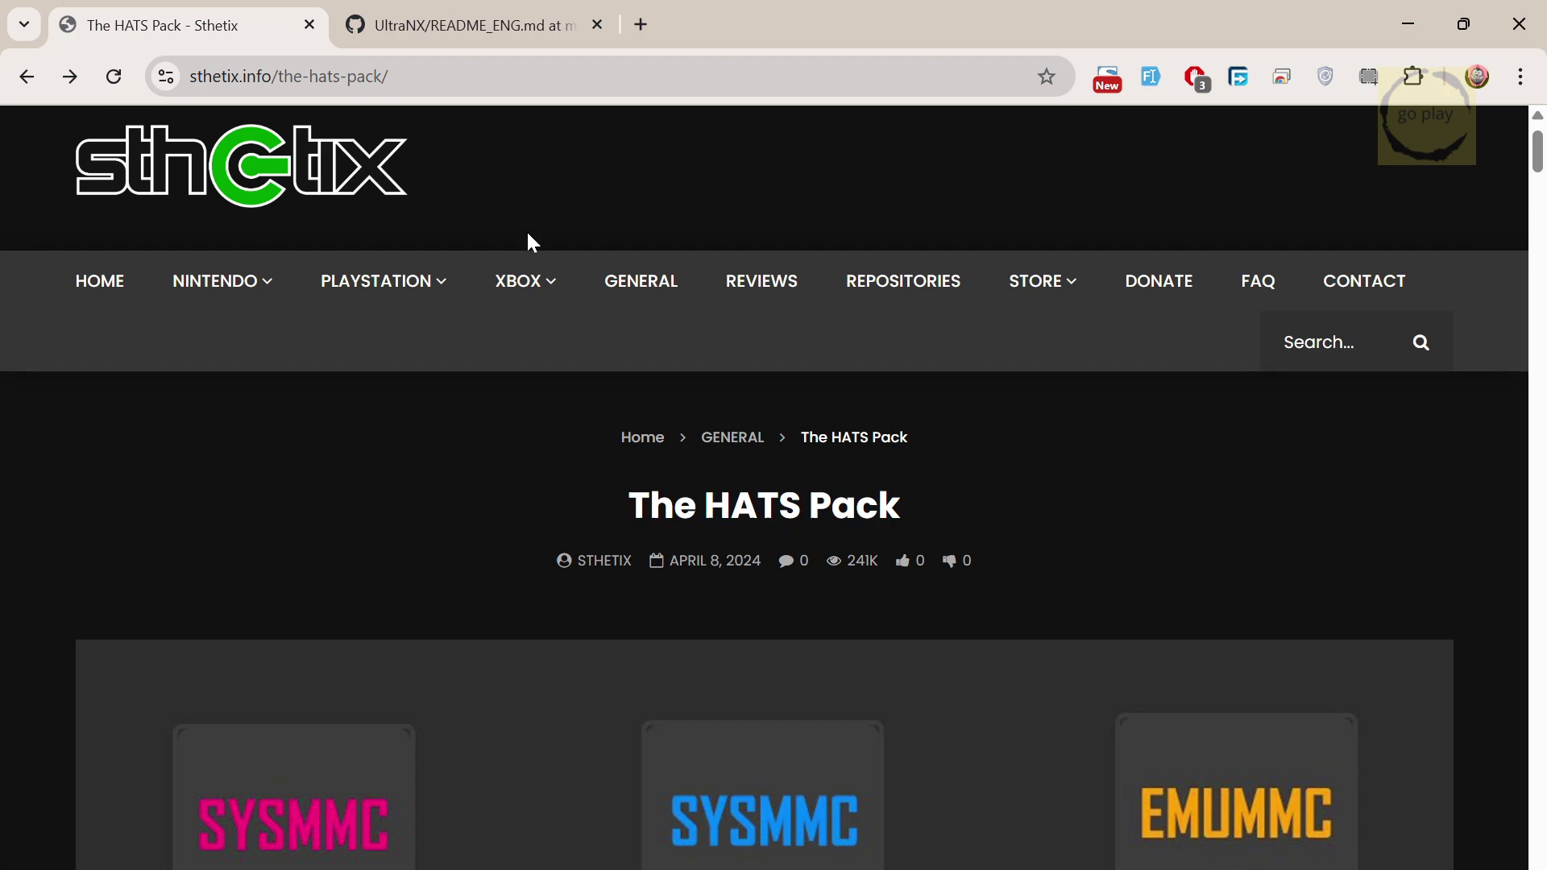
key("ctrl+Tab")
left_click_drag(90, 295, 482, 300)
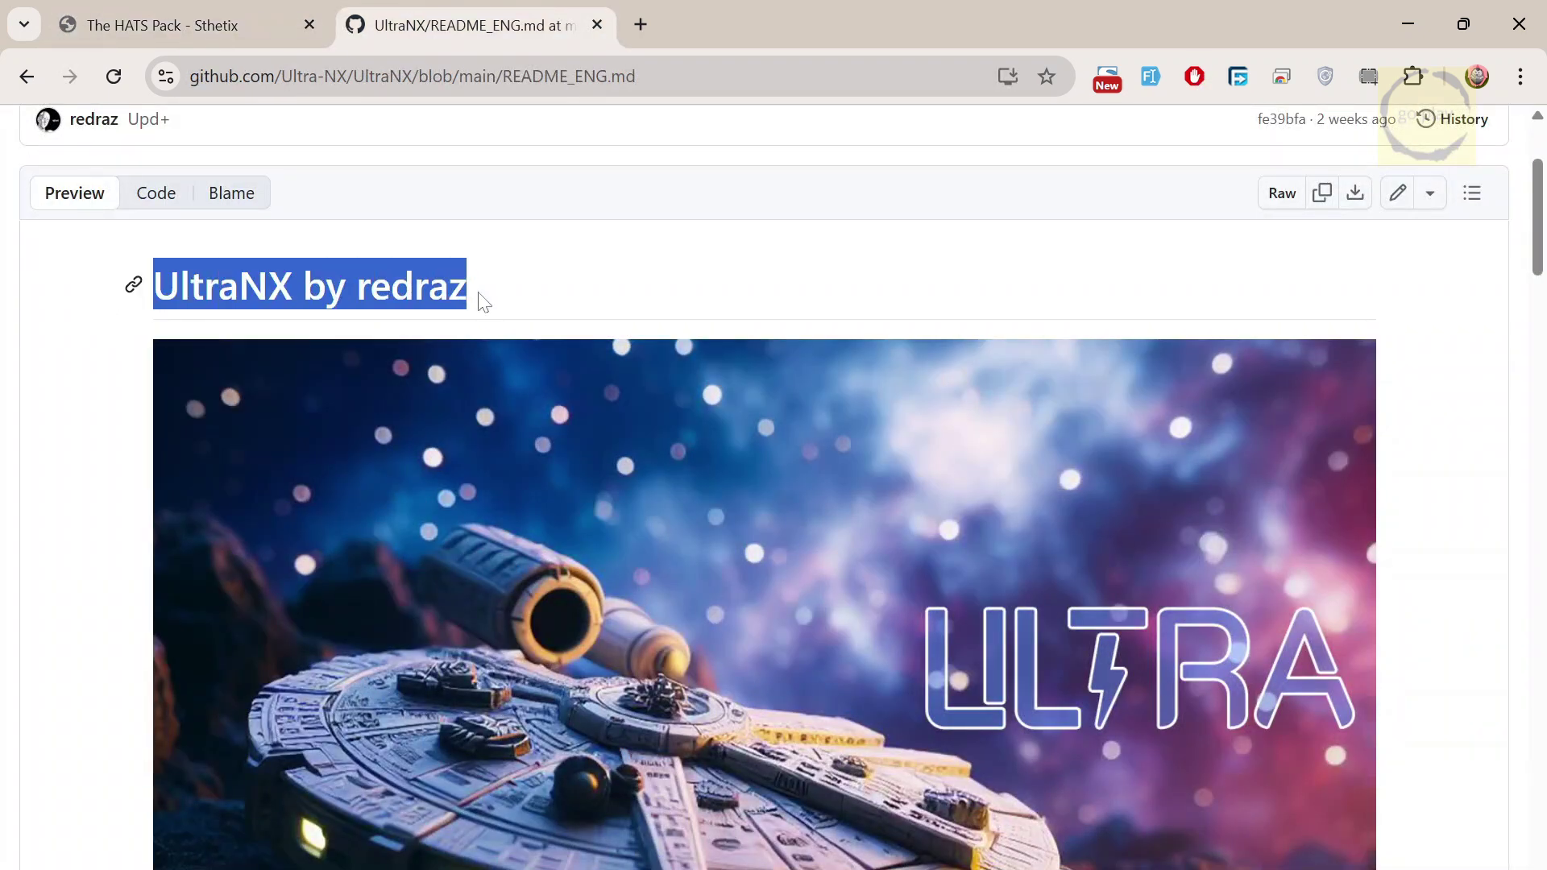
left_click(654, 300)
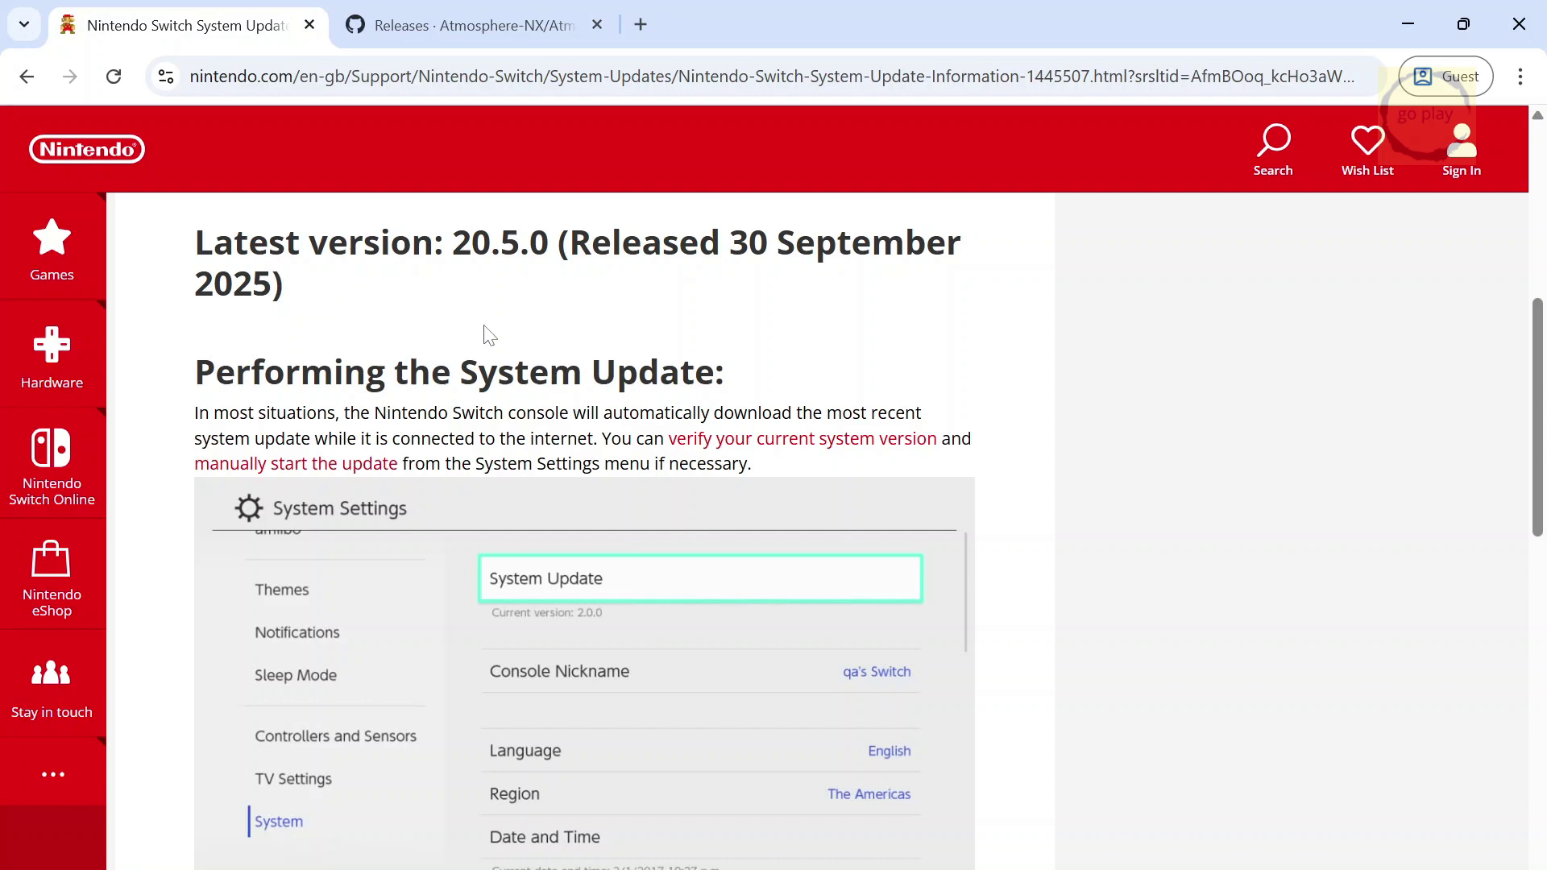
Step: Highlight '20.5.0' in the Latest version heading of Nintendo's system update page
left_click_drag(444, 241, 557, 242)
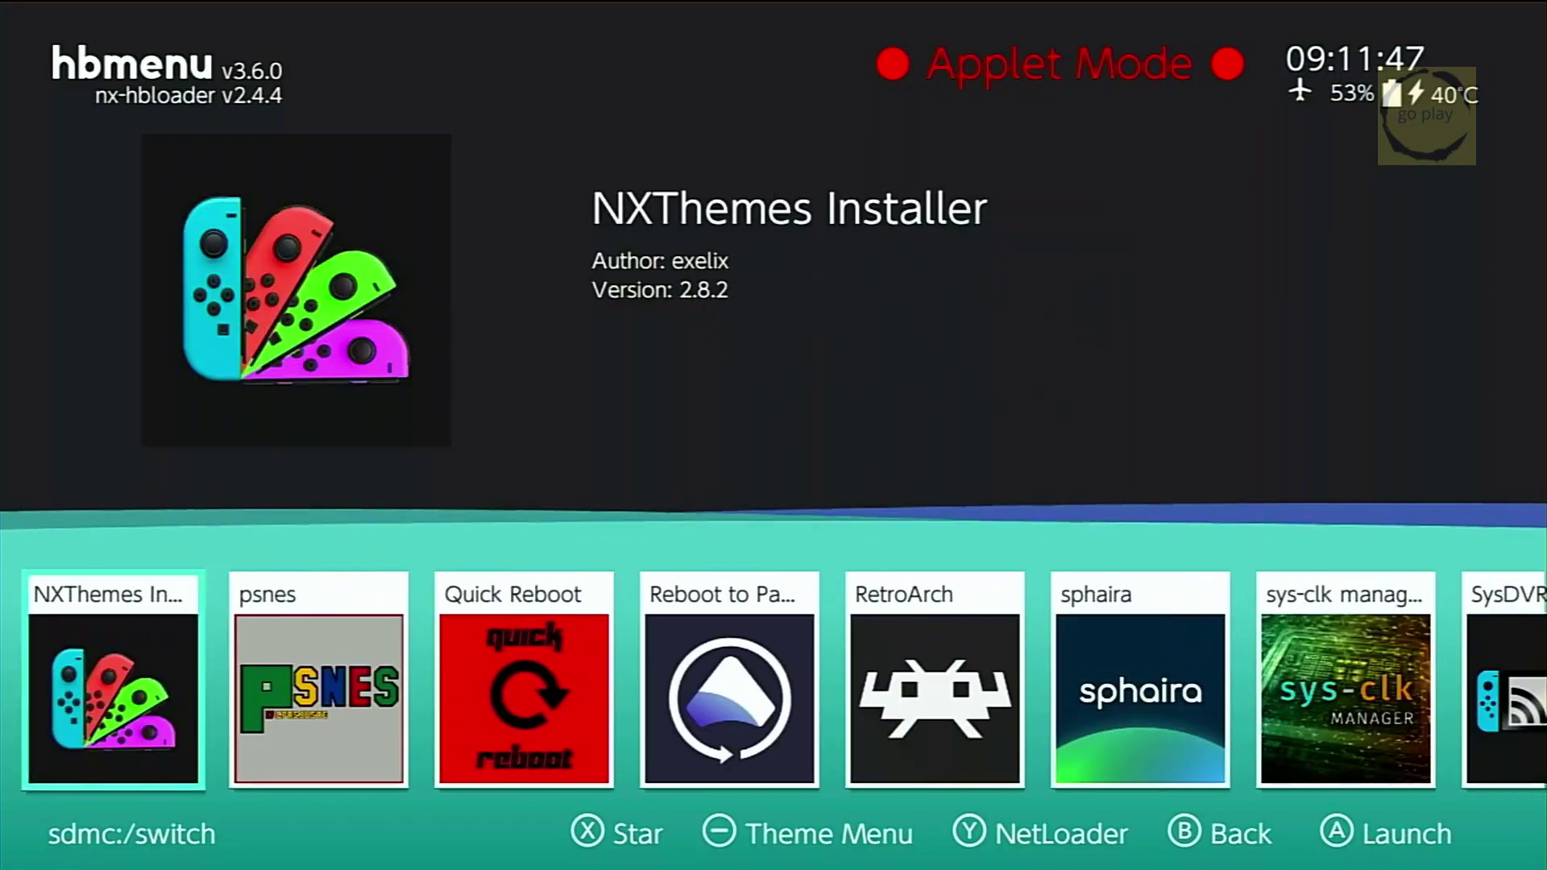
Step: Remove all themes with NXThemes Installer's Uninstall everything option, confirming YES and OK
key("Return")
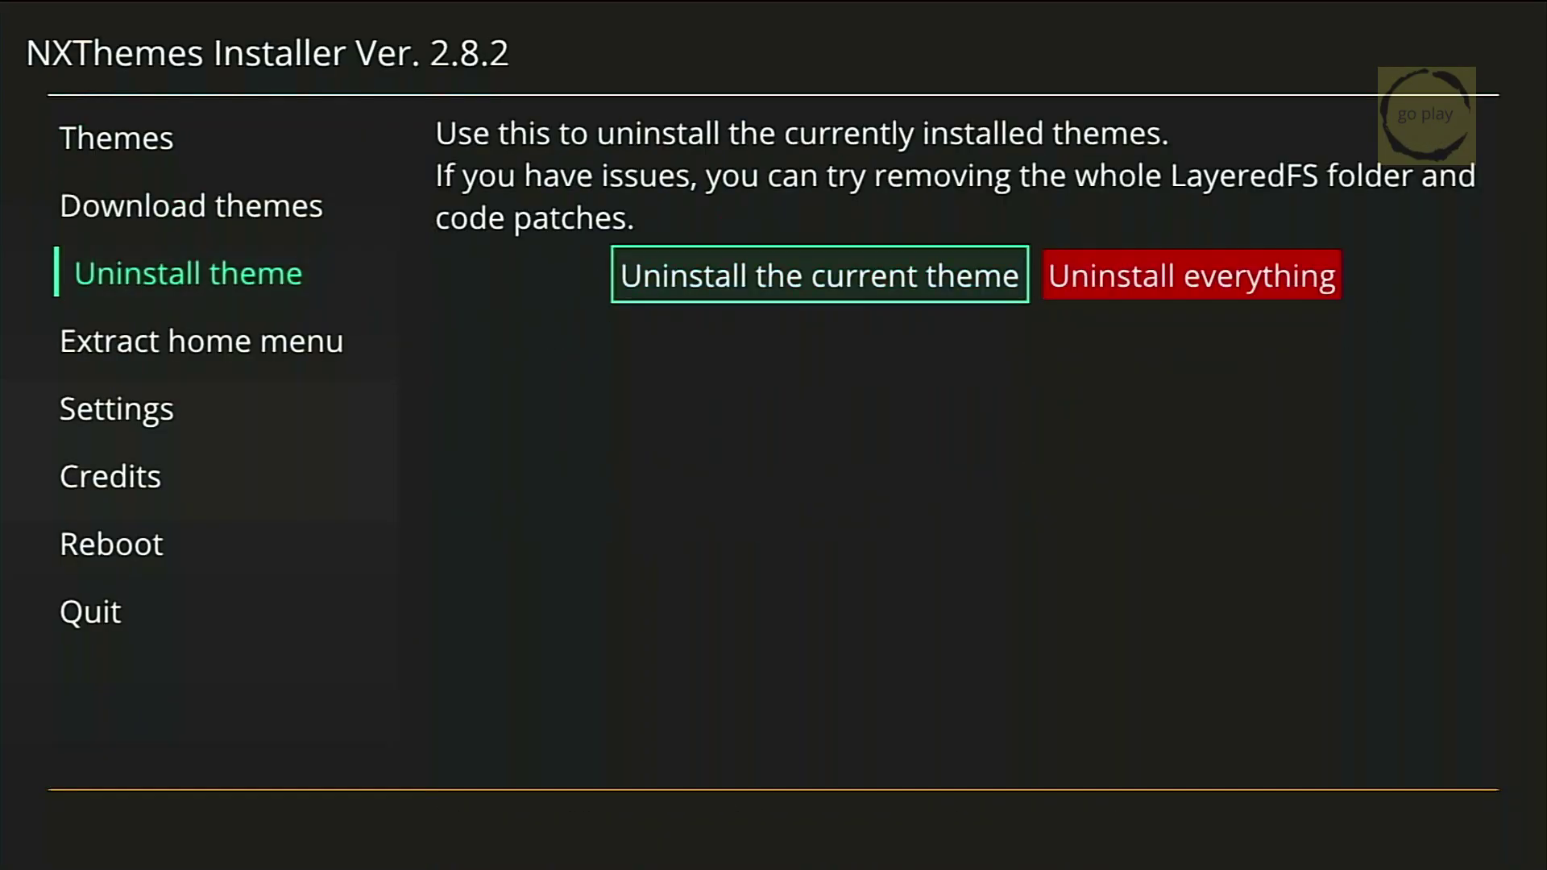
key("Right")
key("Return")
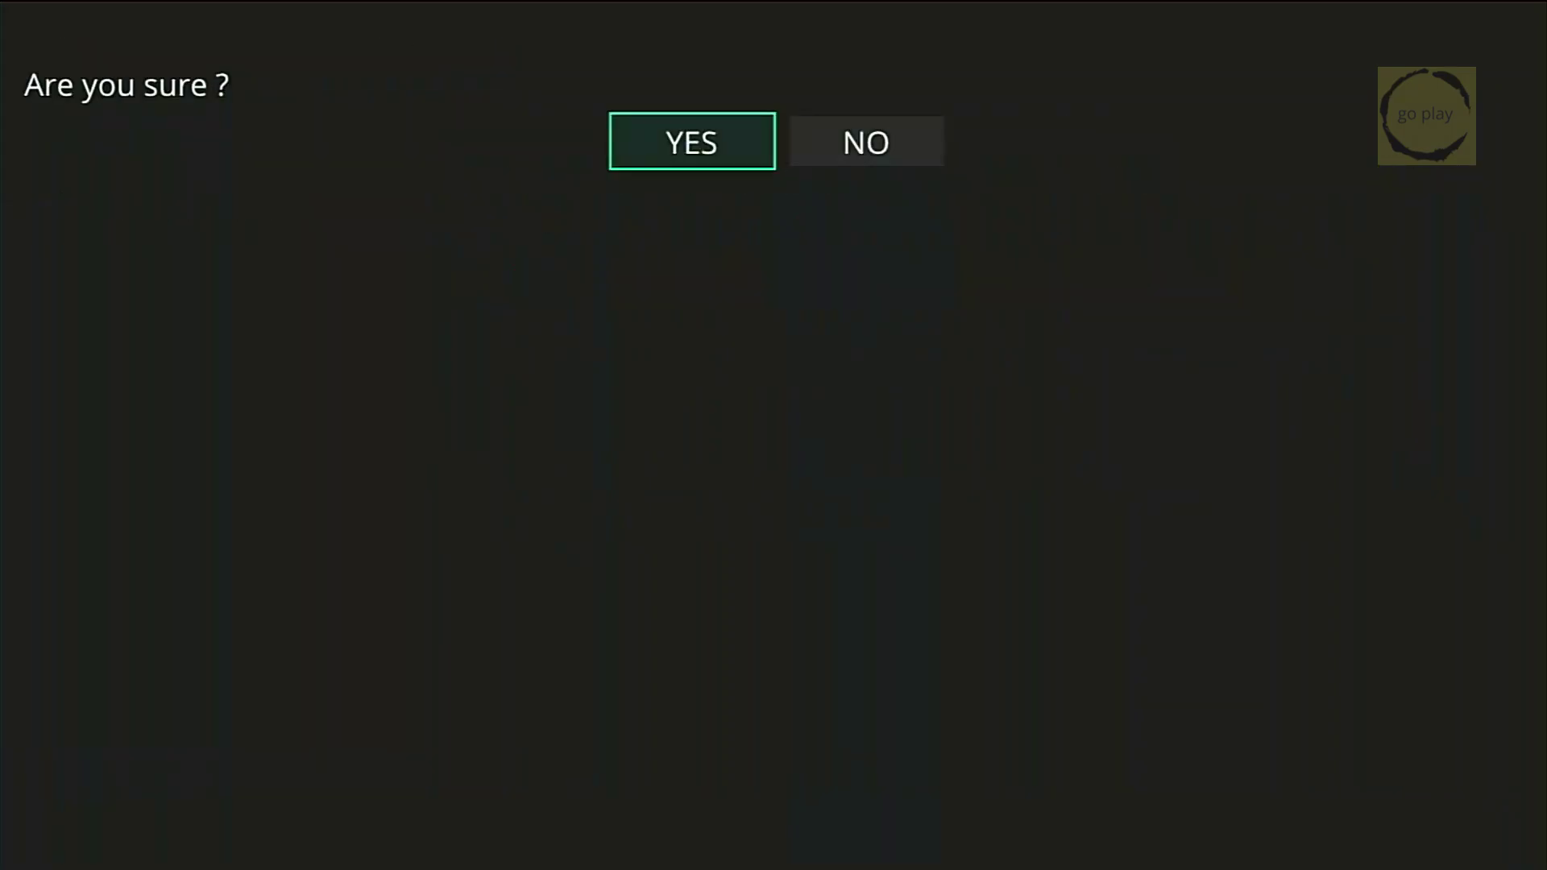
key("Return")
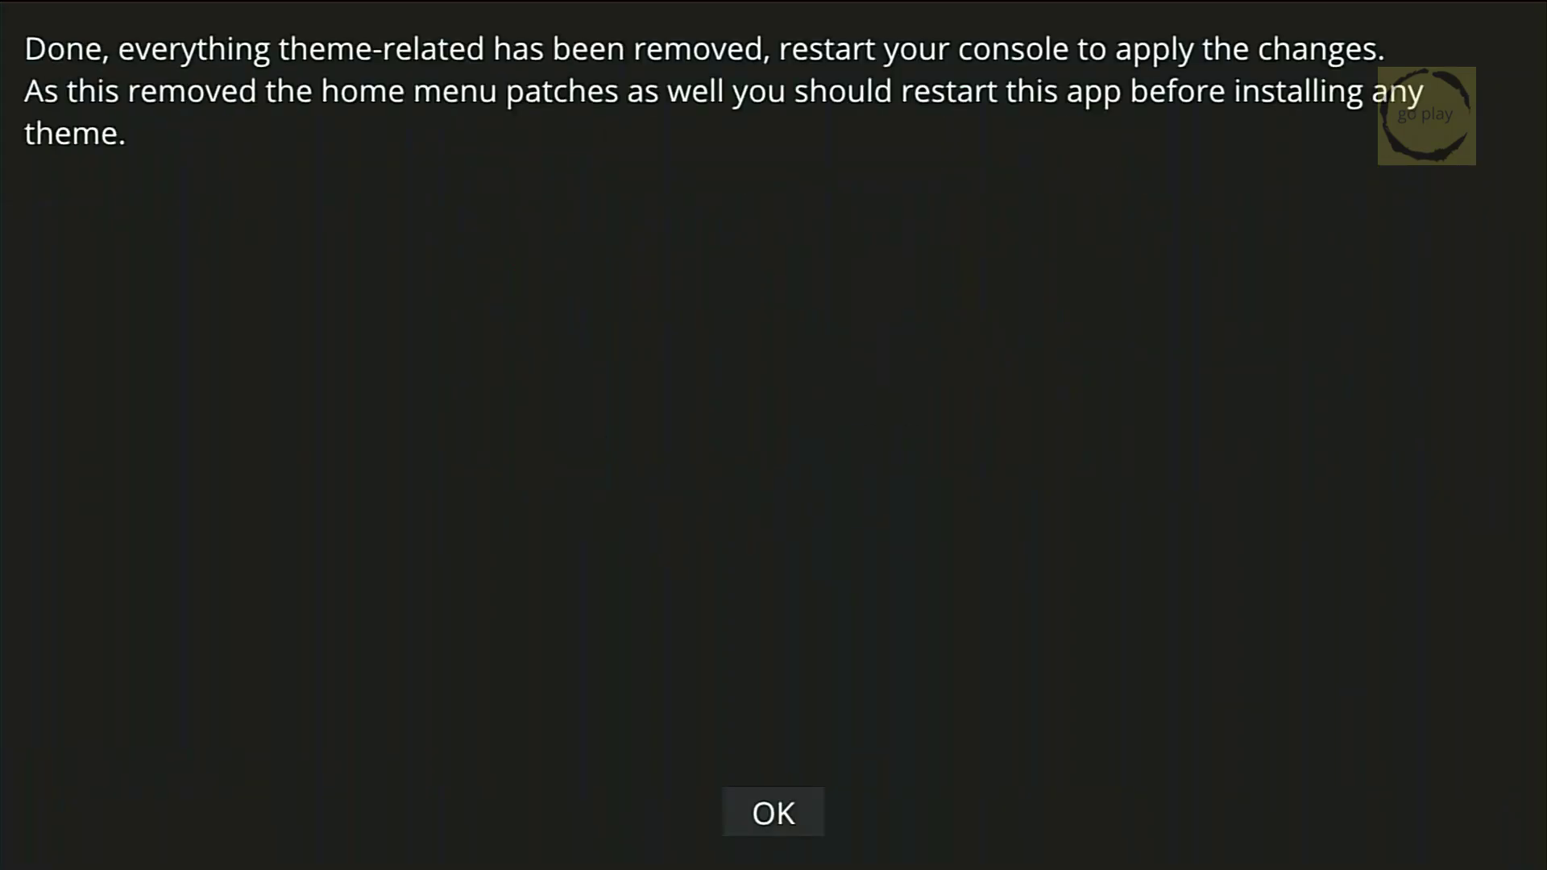
key("Return")
Step: Reboot the console from NXThemes Installer and unlock it at the lock screen
key("Left")
key("Down")
key("Down")
key("Down")
key("Down")
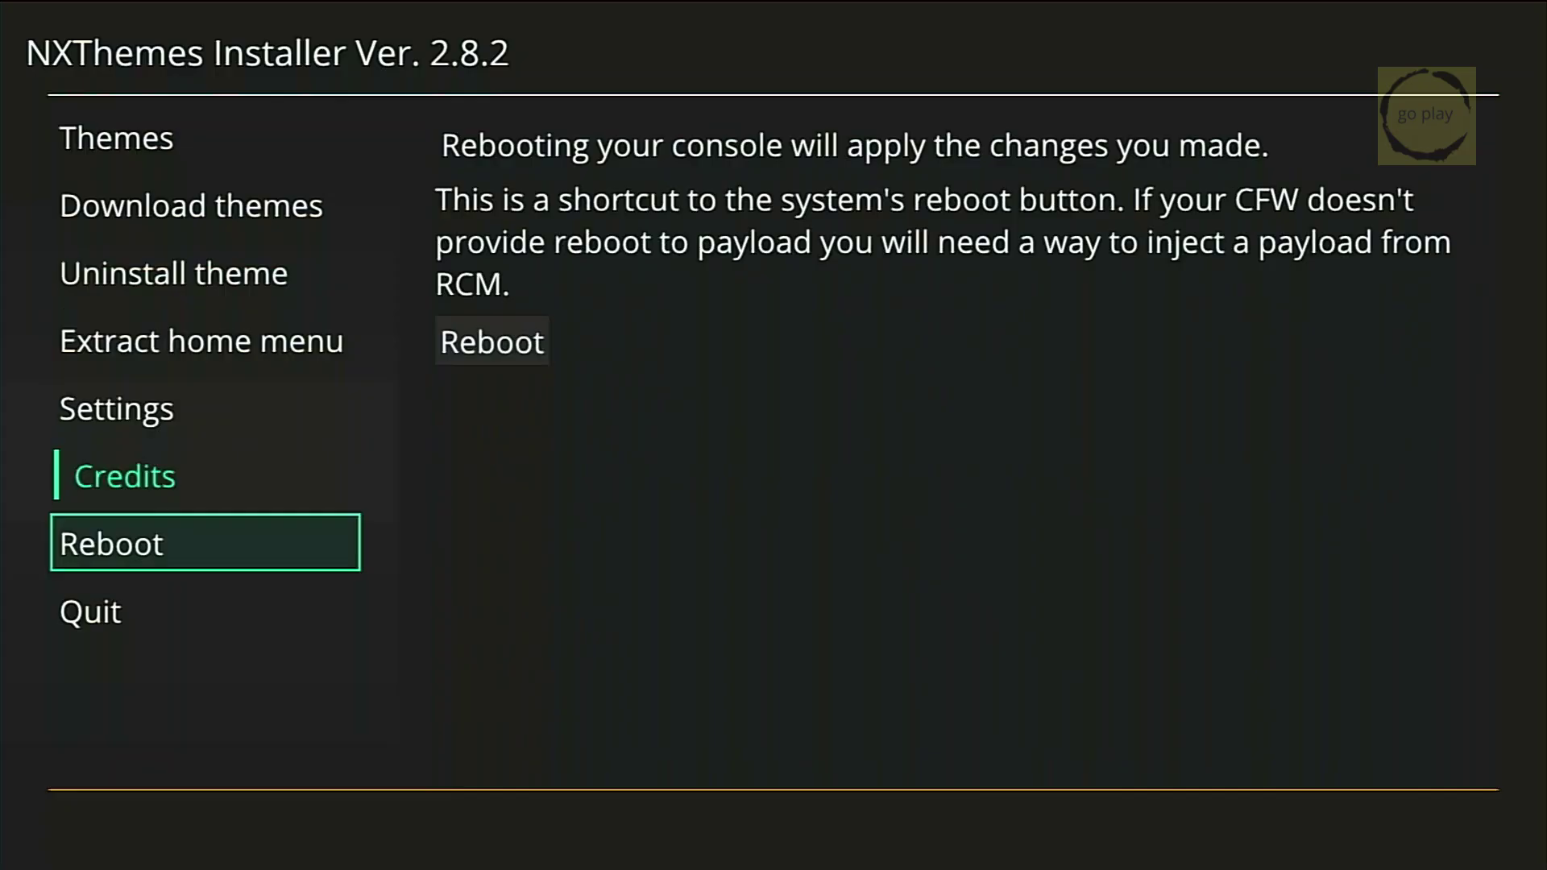
key("Right")
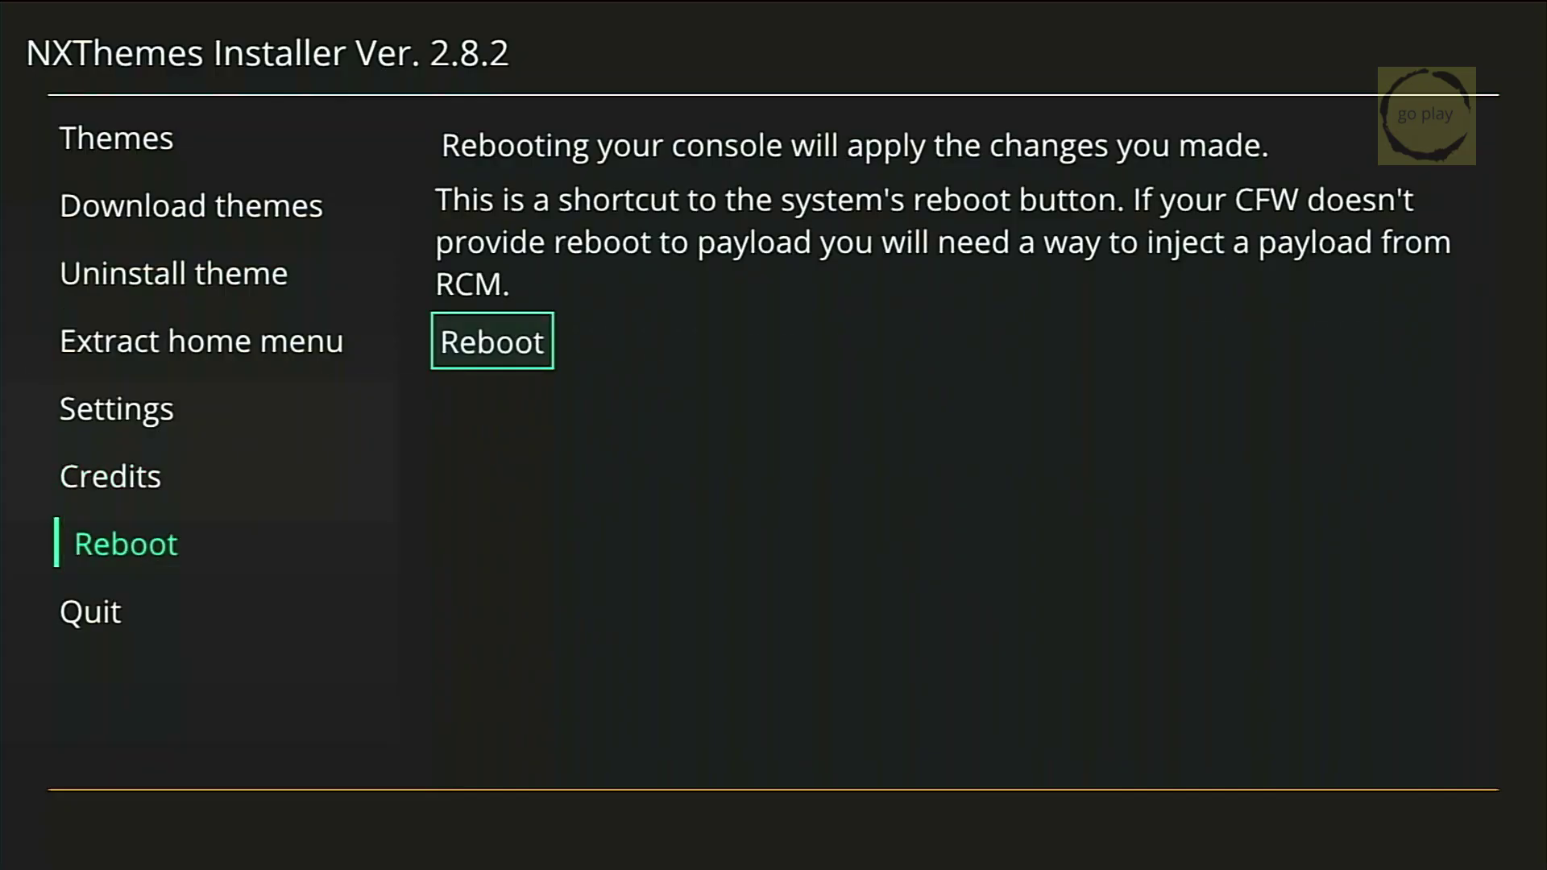
key("Return")
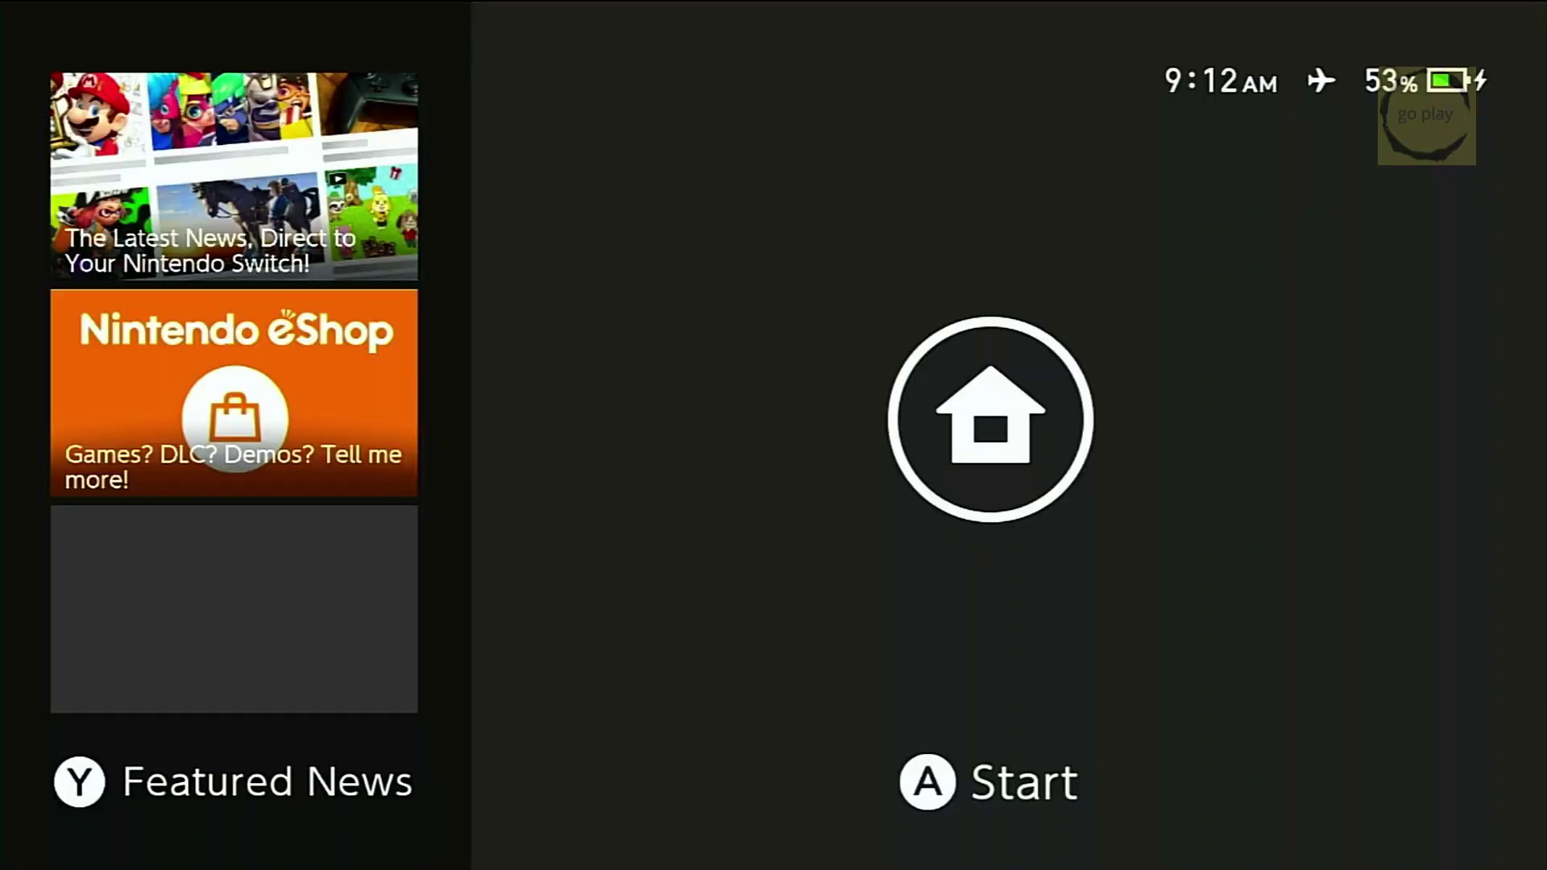
key("Return")
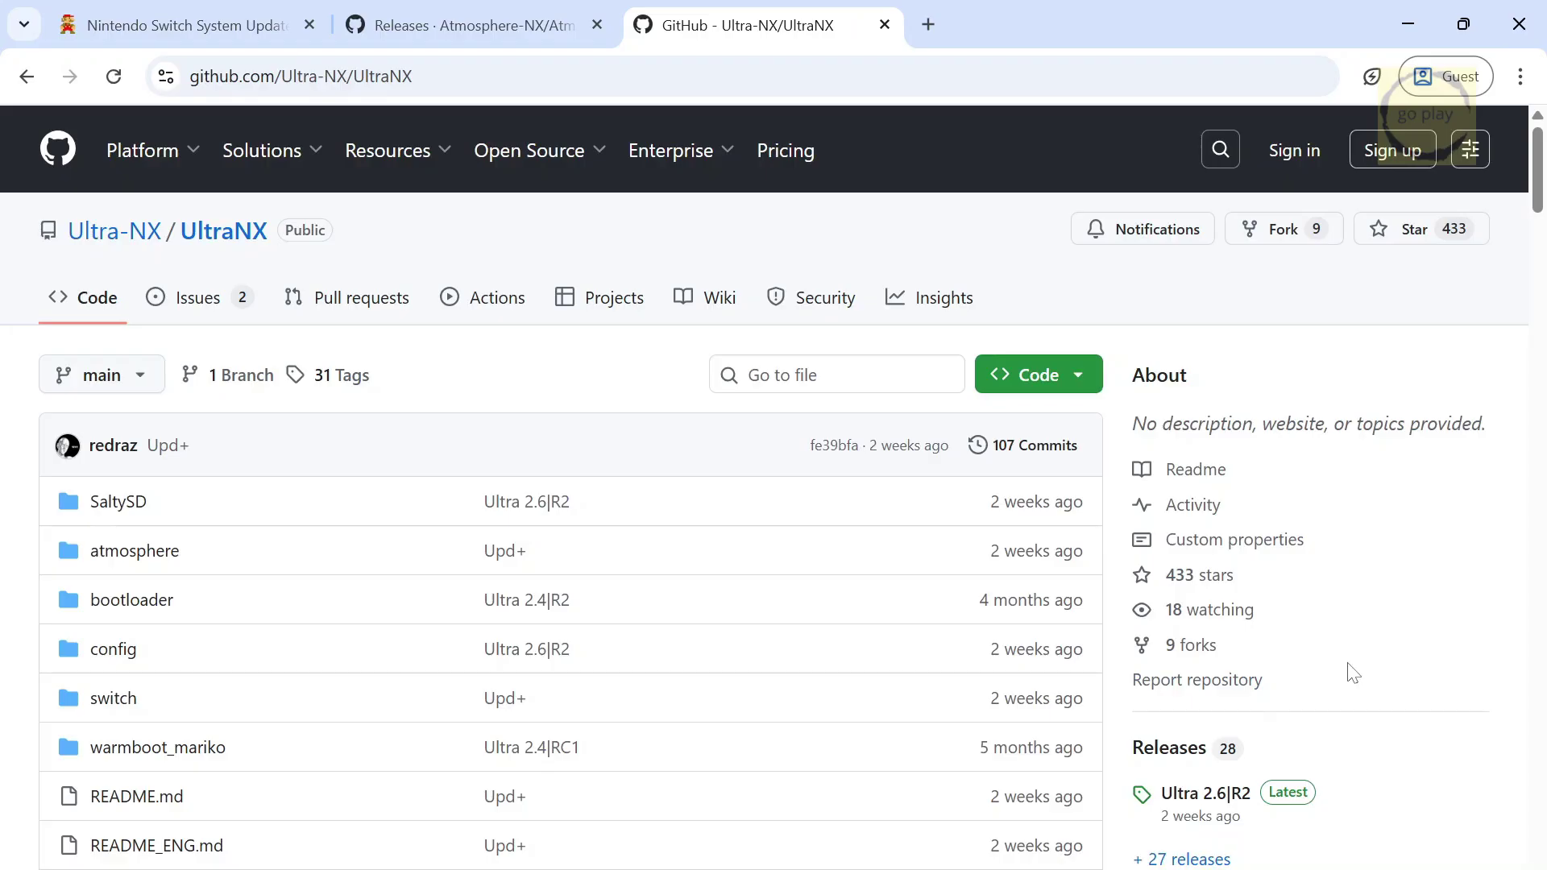
Step: Open the UltraNX English README and highlight 'Supports all HOS, including 20.5.0'
scroll(1353, 673, "down", 10)
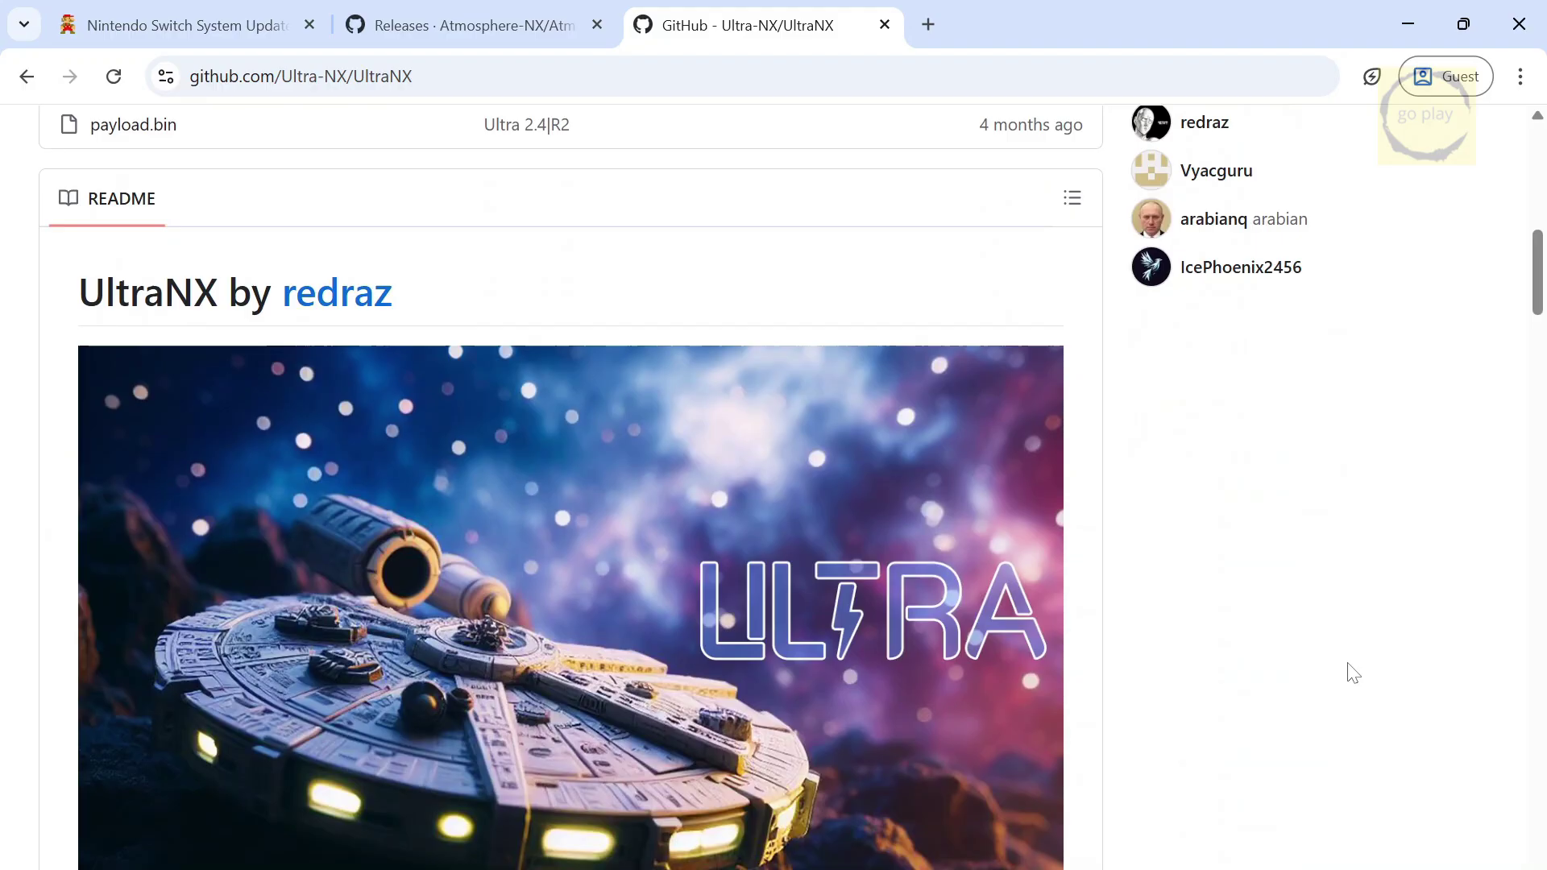
scroll(1353, 673, "down", 8)
scroll(1353, 673, "down", 5)
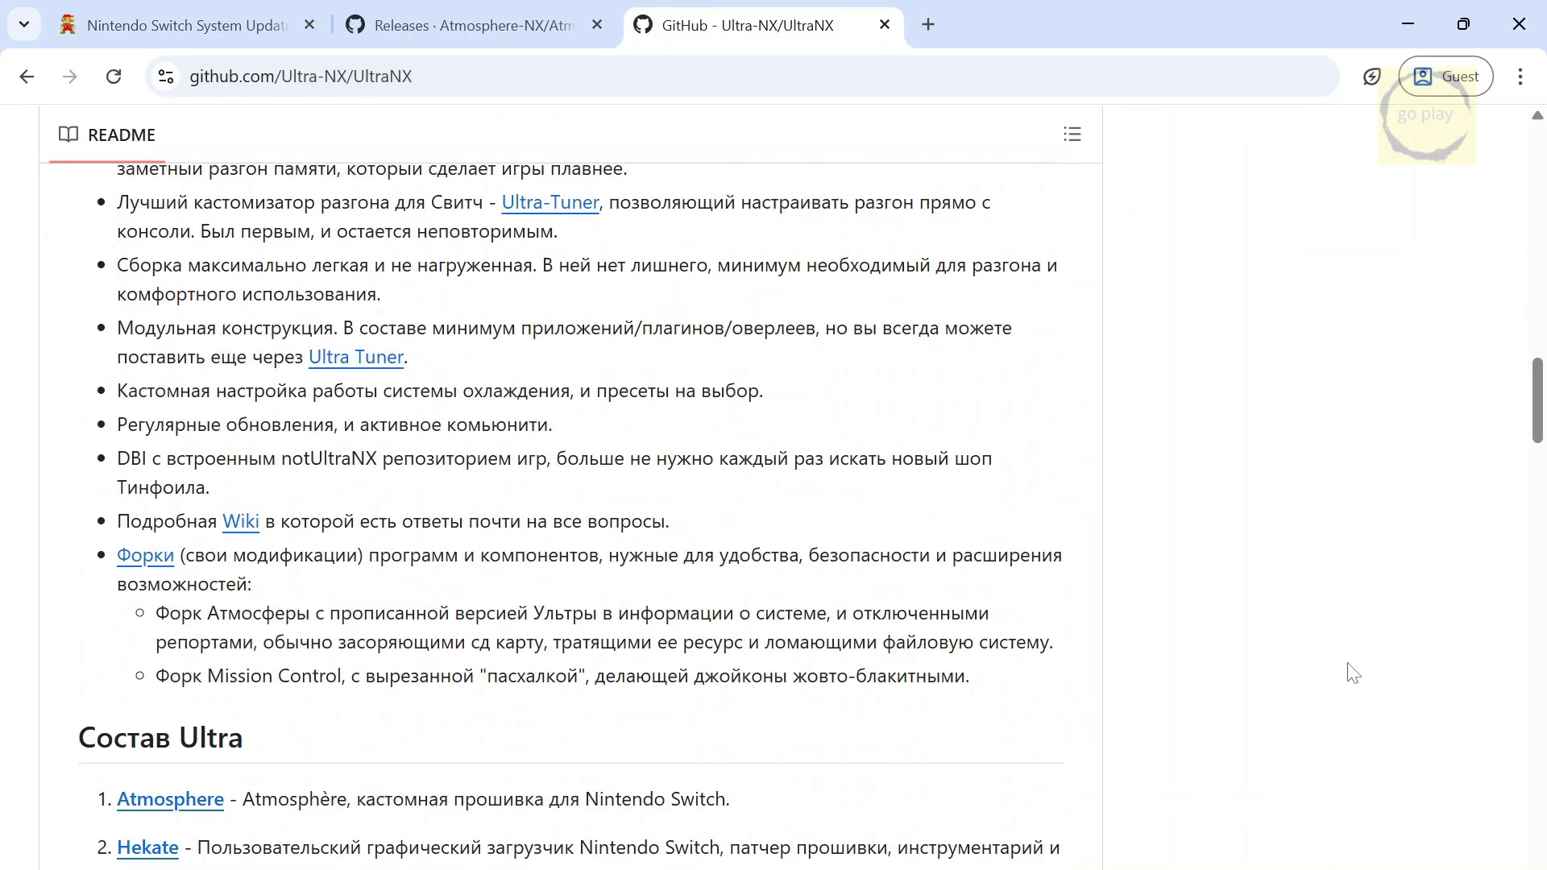
scroll(1353, 673, "up", 7)
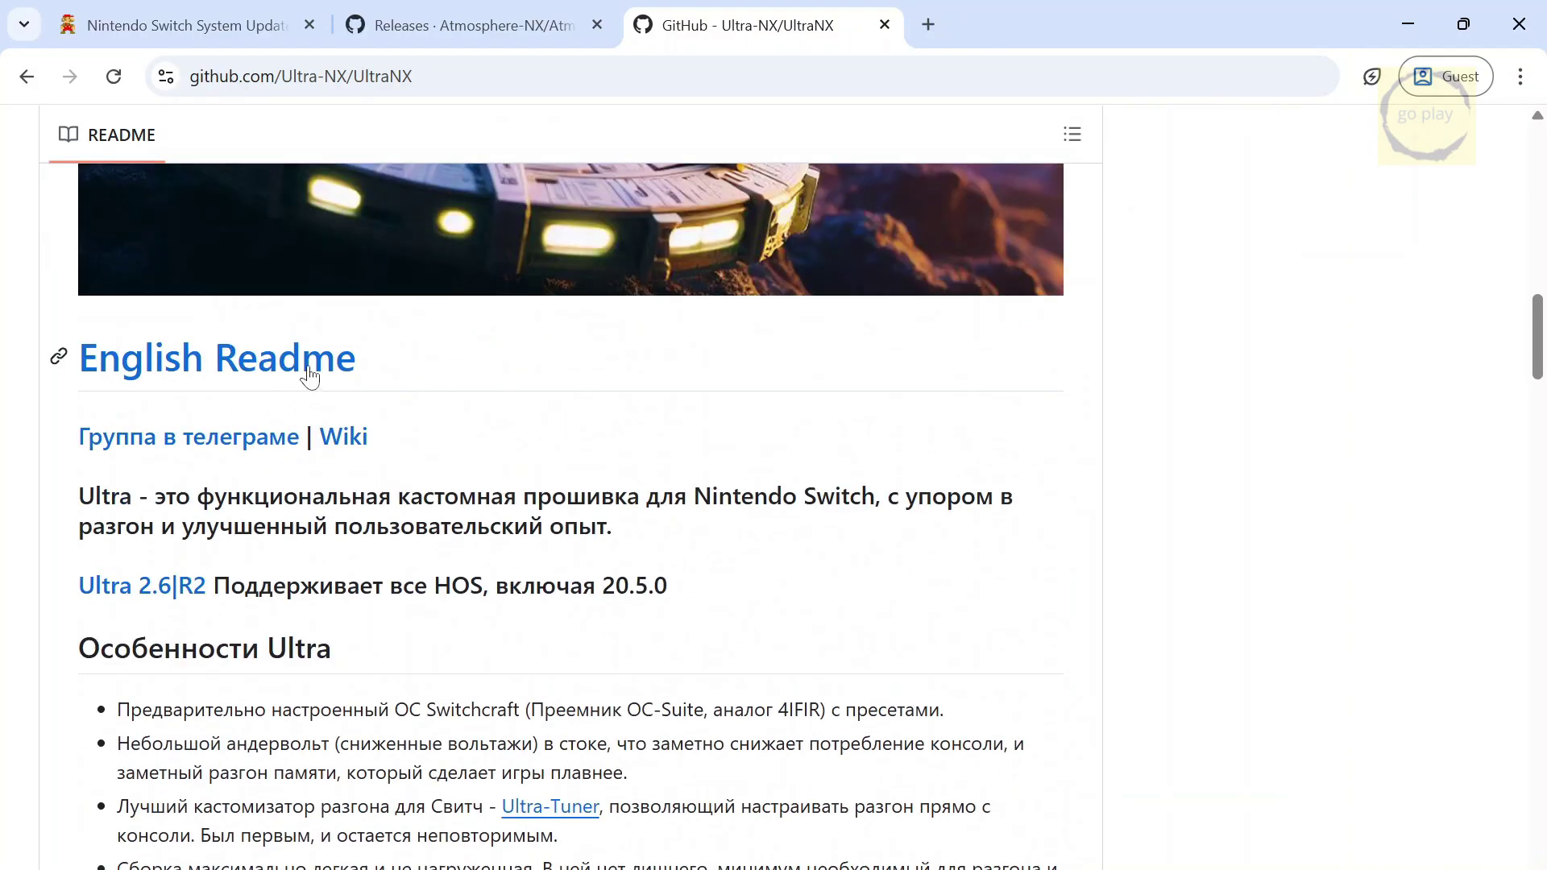
left_click(309, 377)
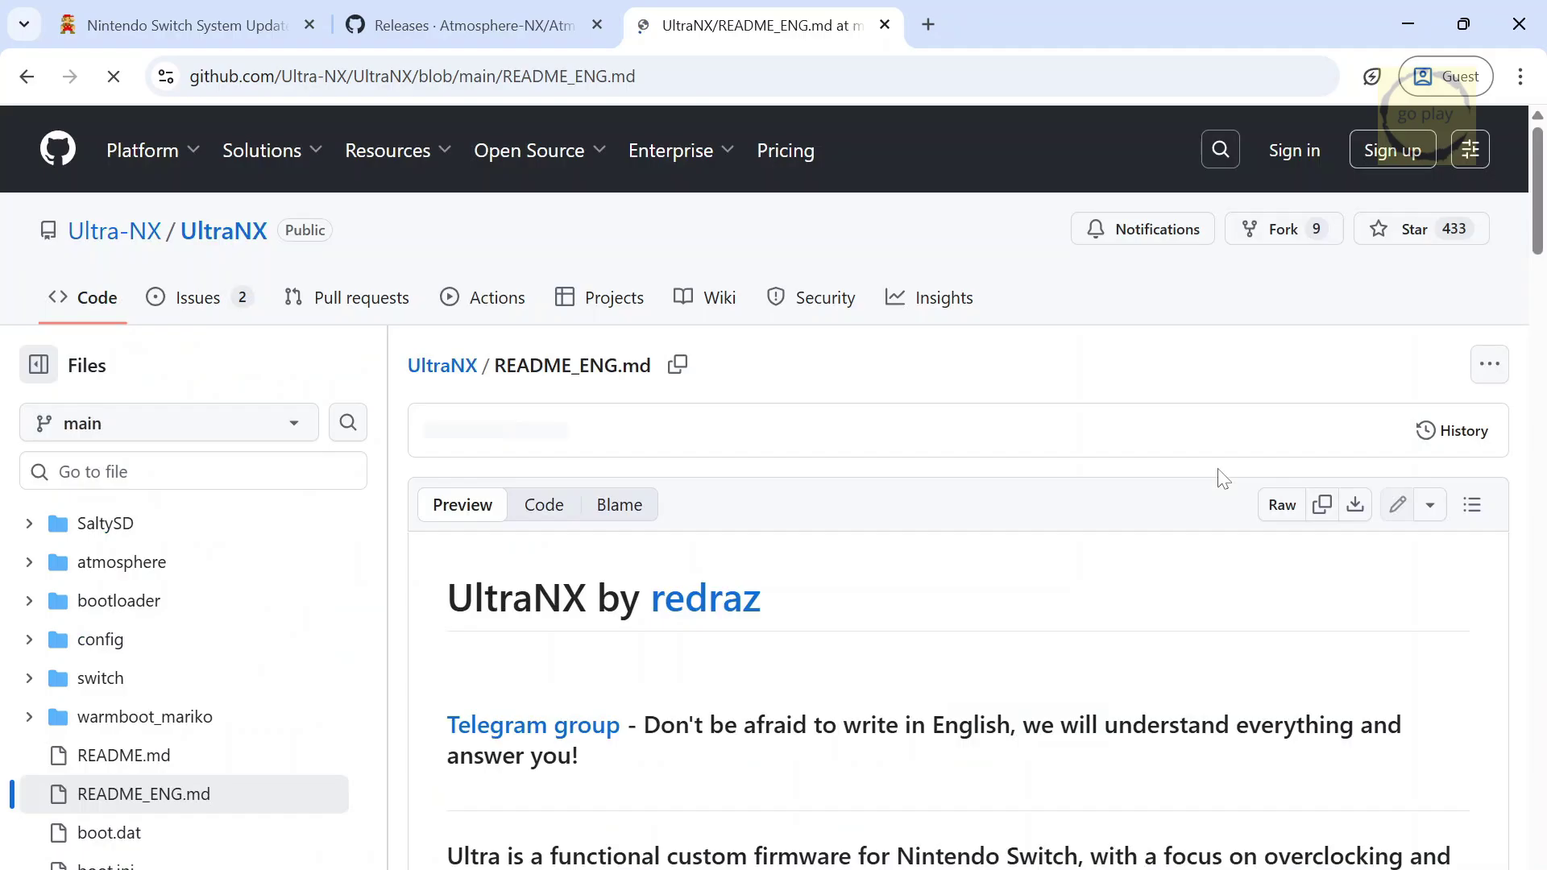
scroll(1525, 708, "down", 10)
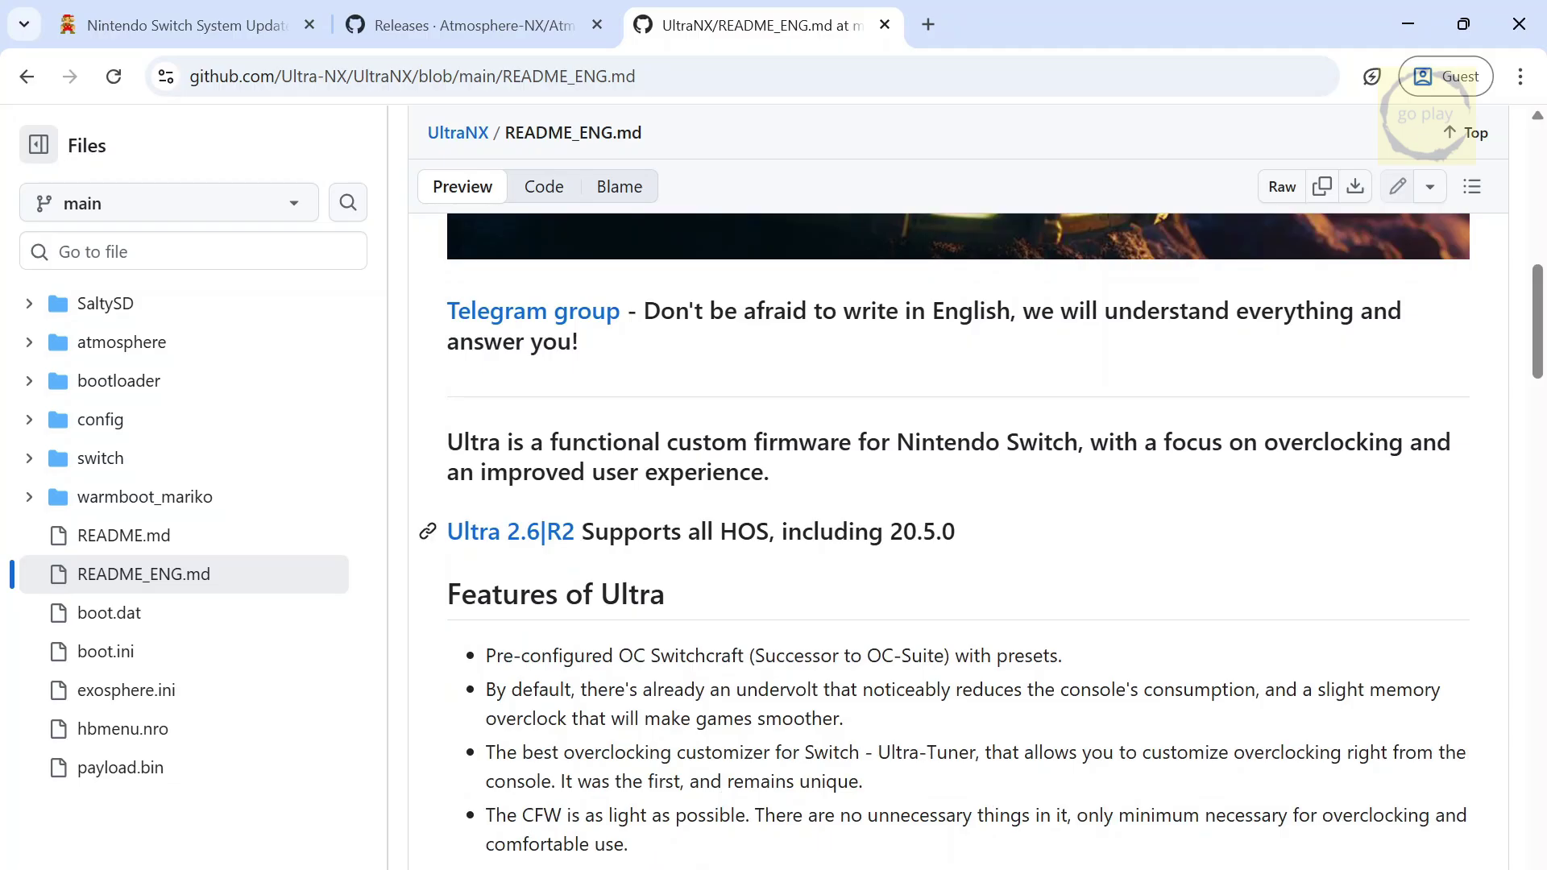
left_click_drag(582, 532, 1056, 532)
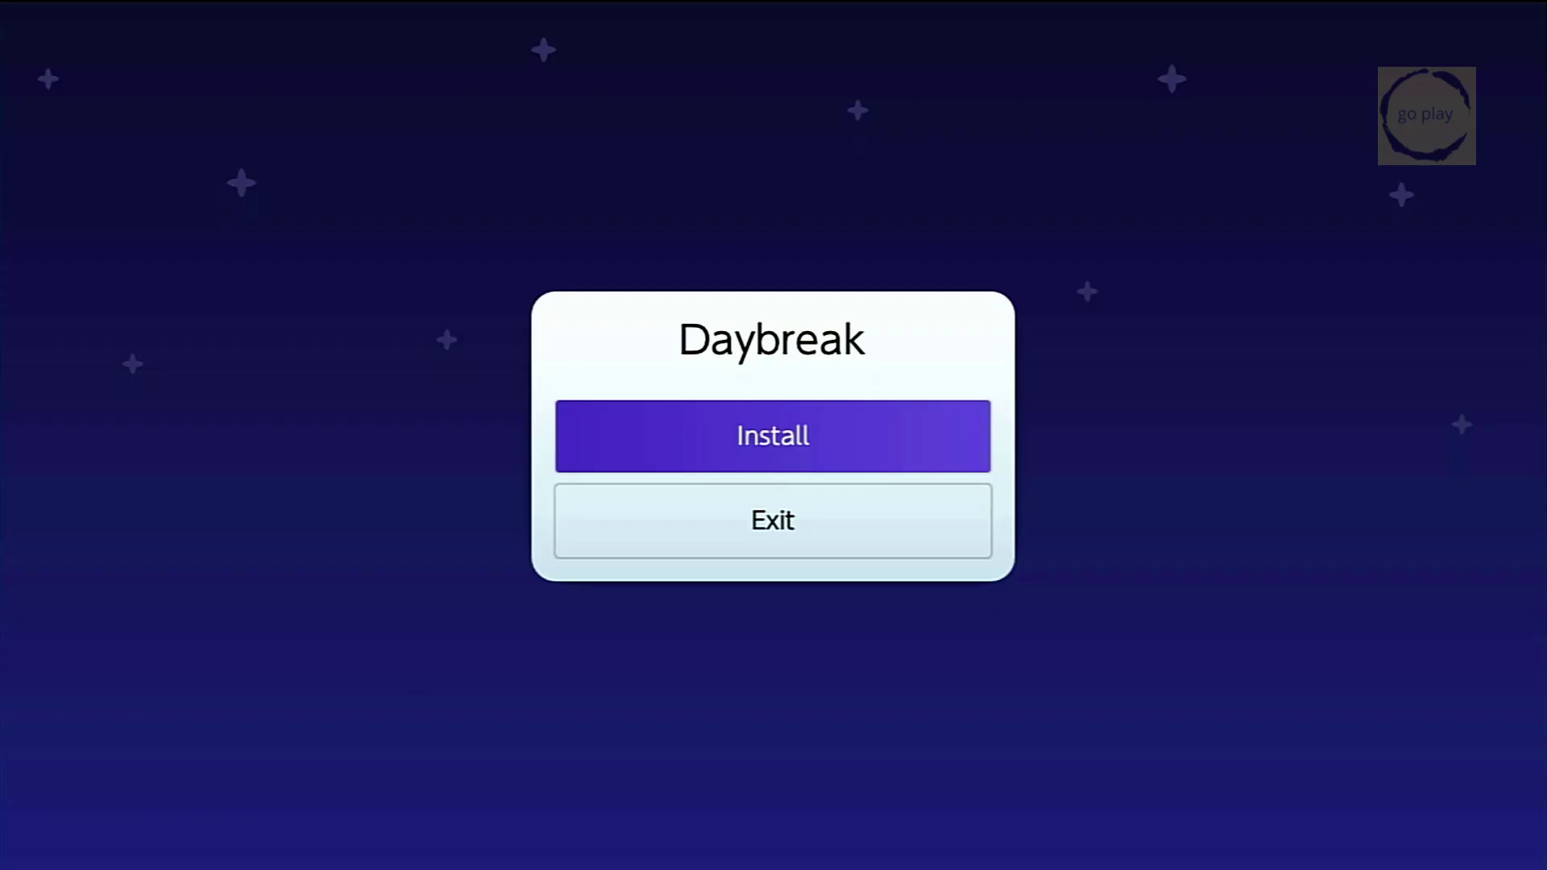
Step: Install the Firmware.20.5.0 directory in Daybreak and wait for 100% complete
key("Return")
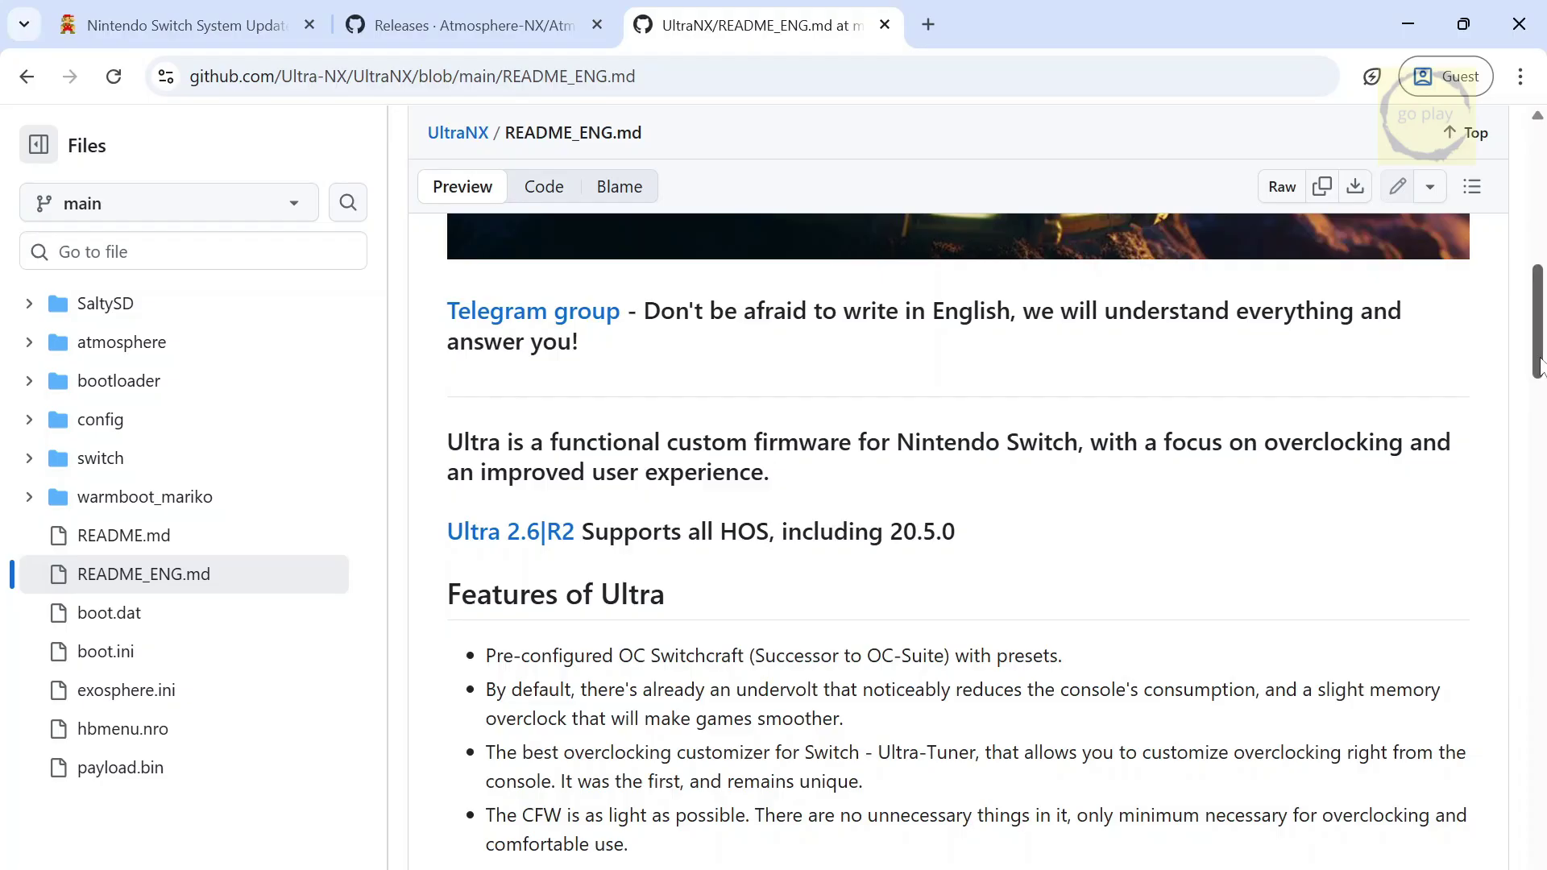
left_click_drag(1539, 366, 1539, 412)
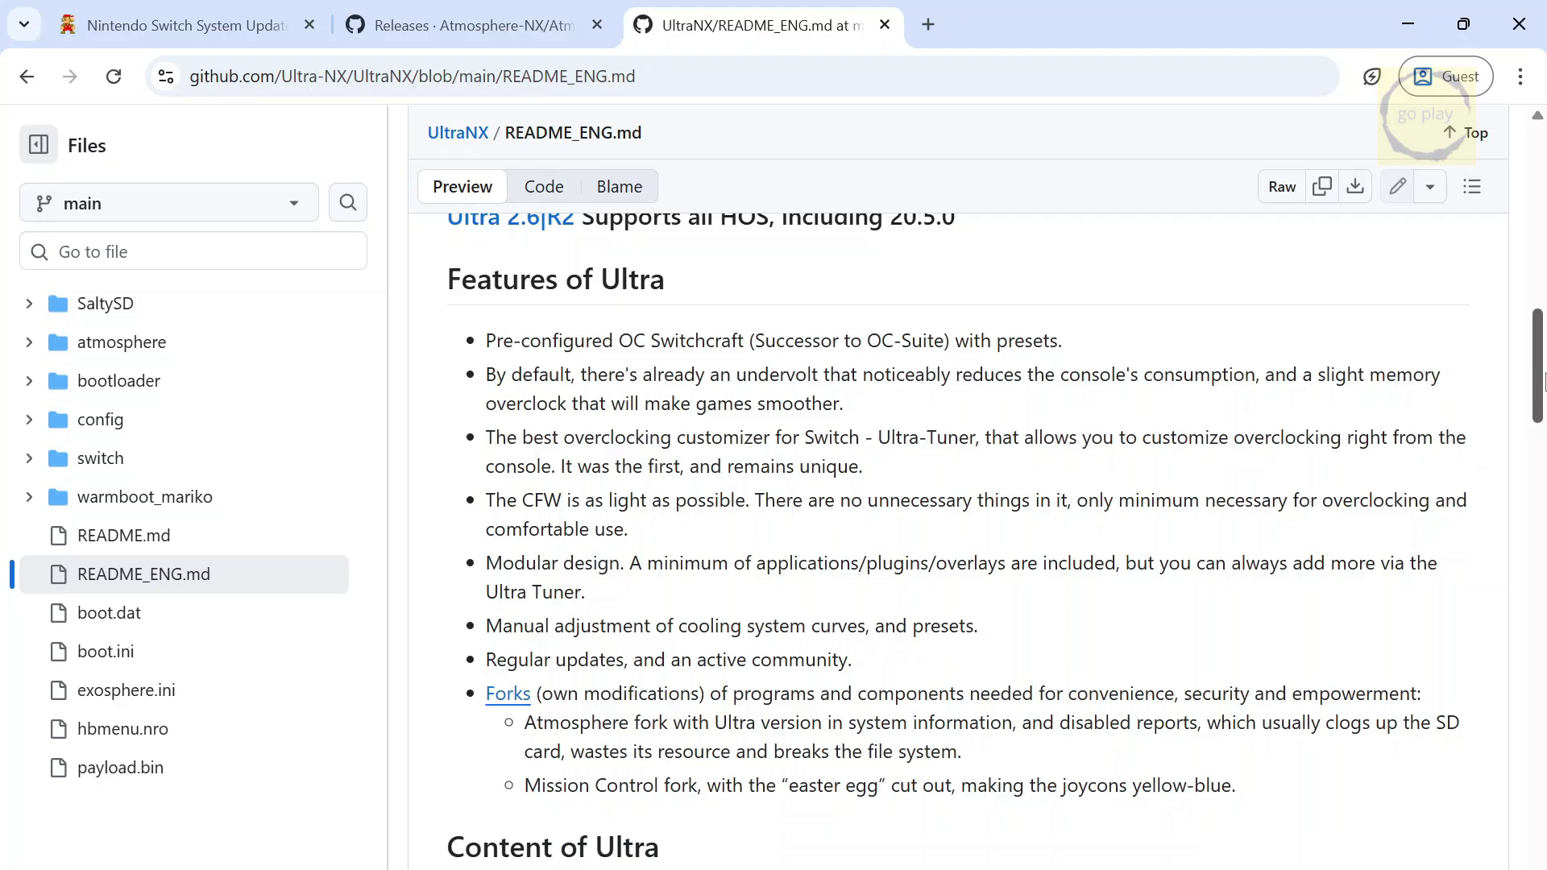
scroll(1539, 417, "down", 5)
left_click_drag(1543, 449, 1543, 455)
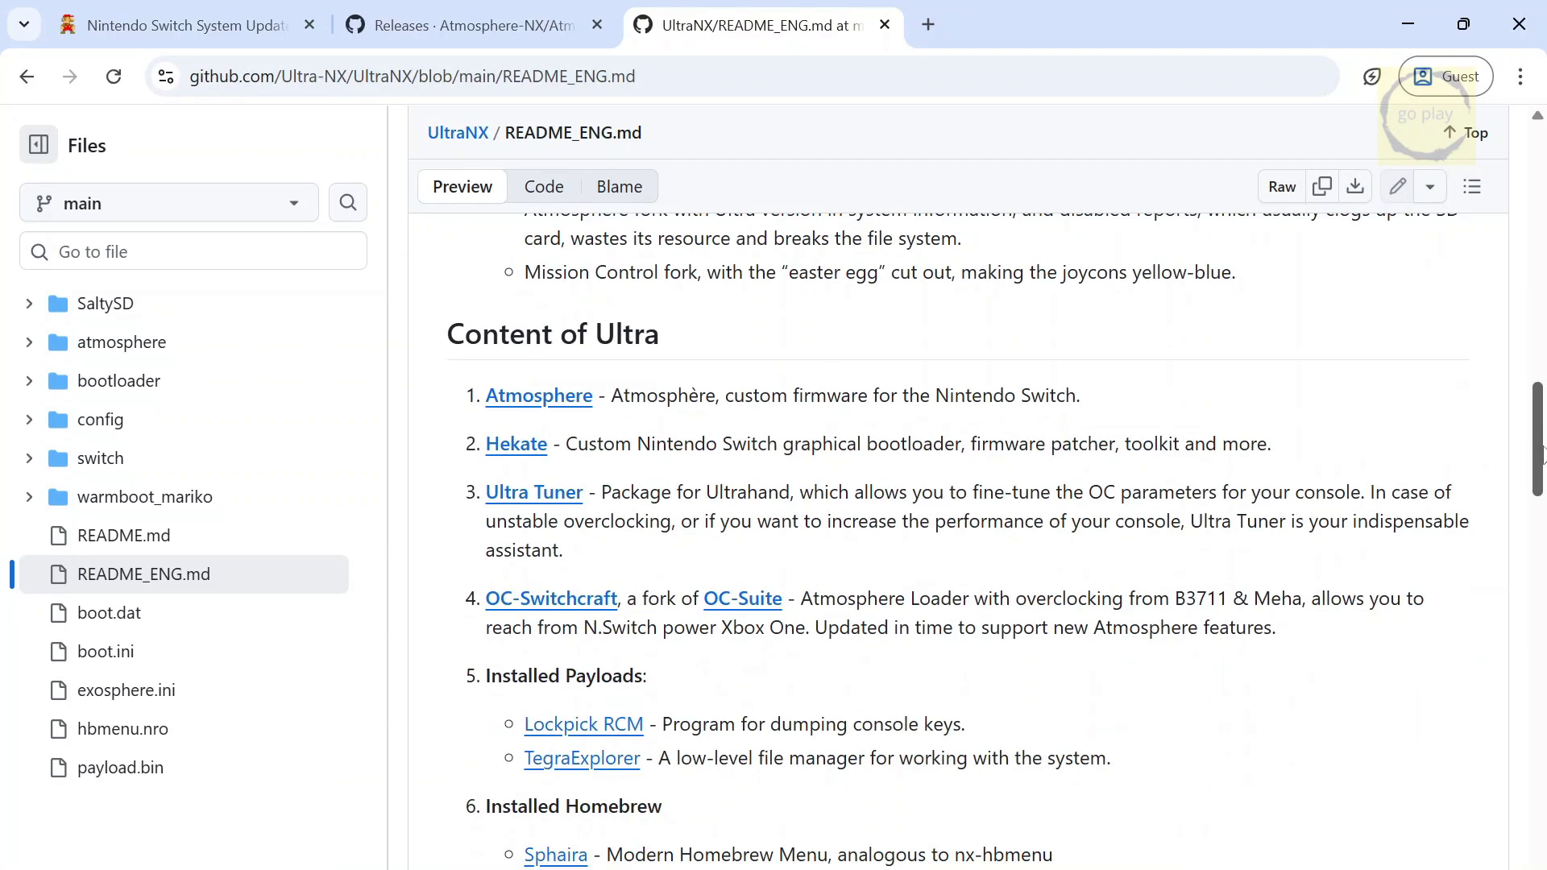
left_click_drag(1540, 437, 1537, 511)
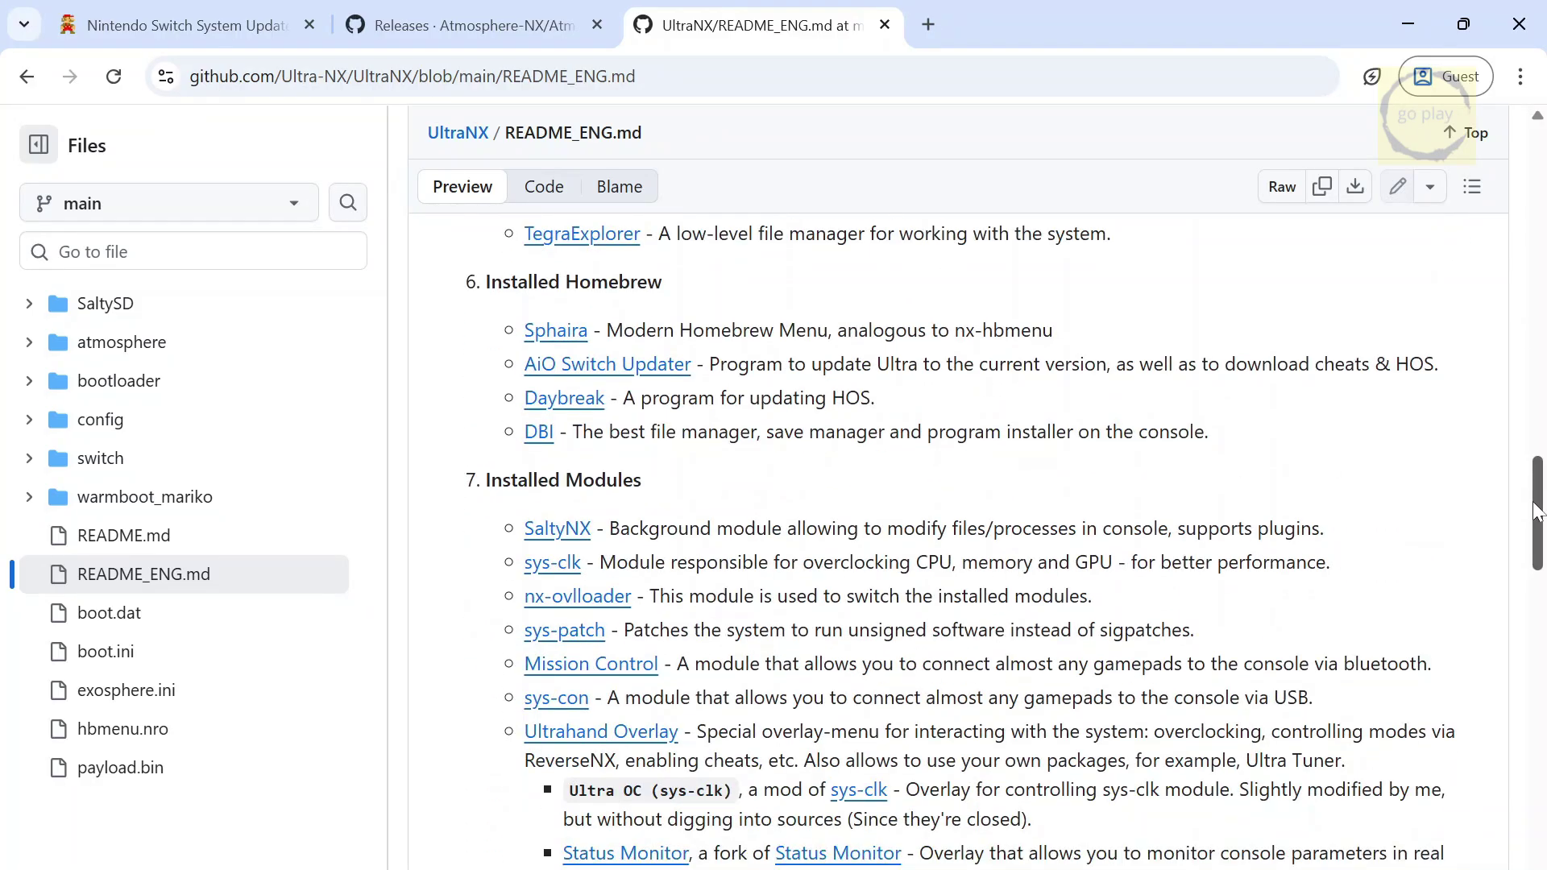
left_click_drag(1537, 483, 1539, 737)
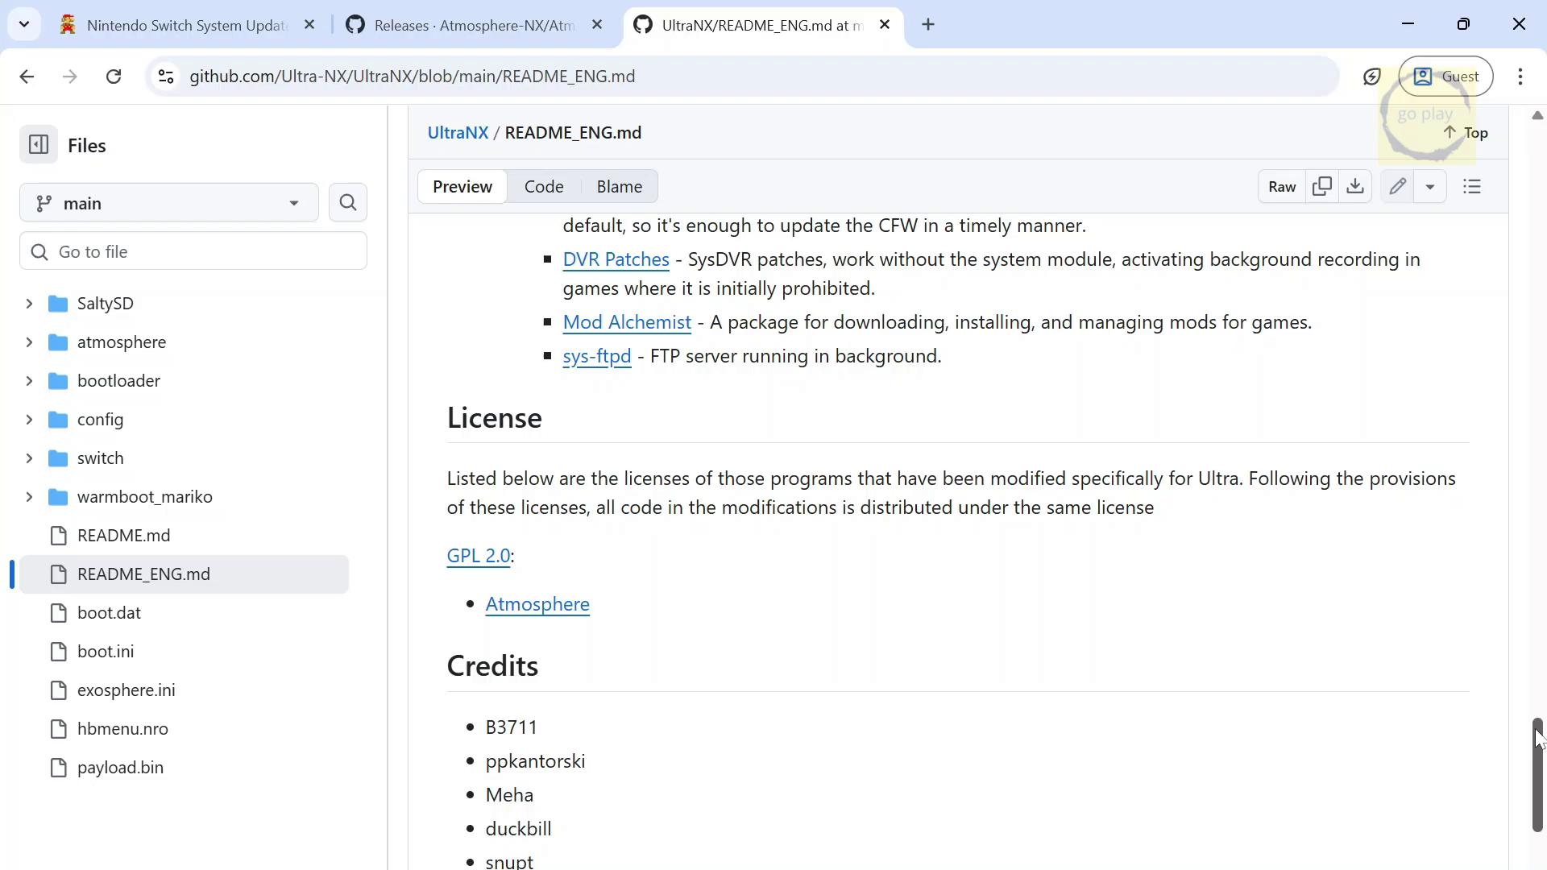
left_click_drag(1539, 737, 1543, 257)
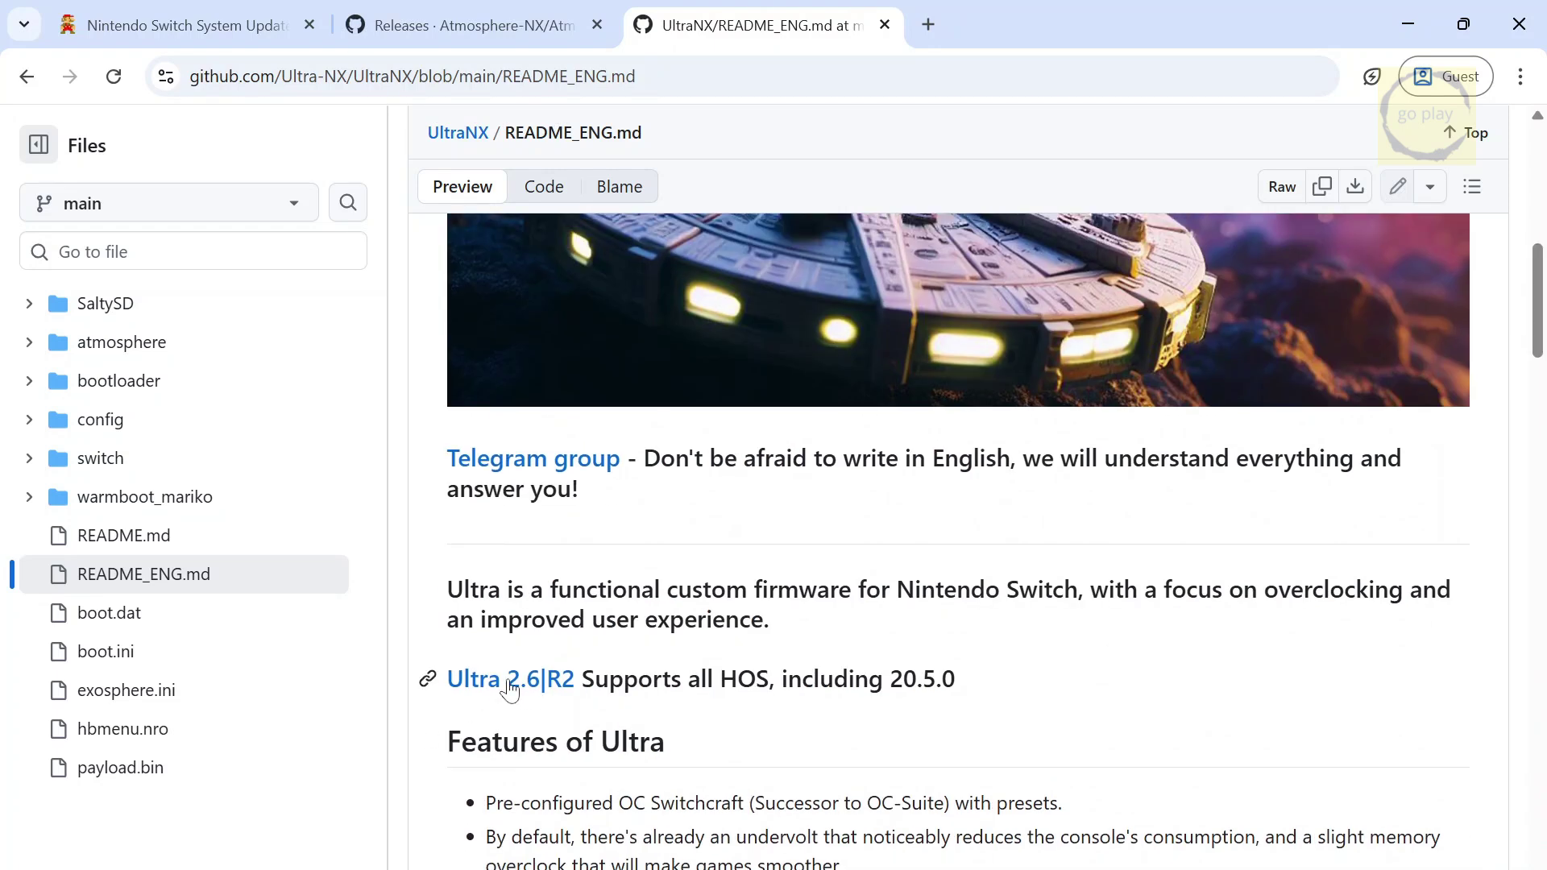
Step: Open the UltraNX releases list, then place Ultra.zip and Firmware.20.5.0.zip side by side mid-desktop
key("alt+Left")
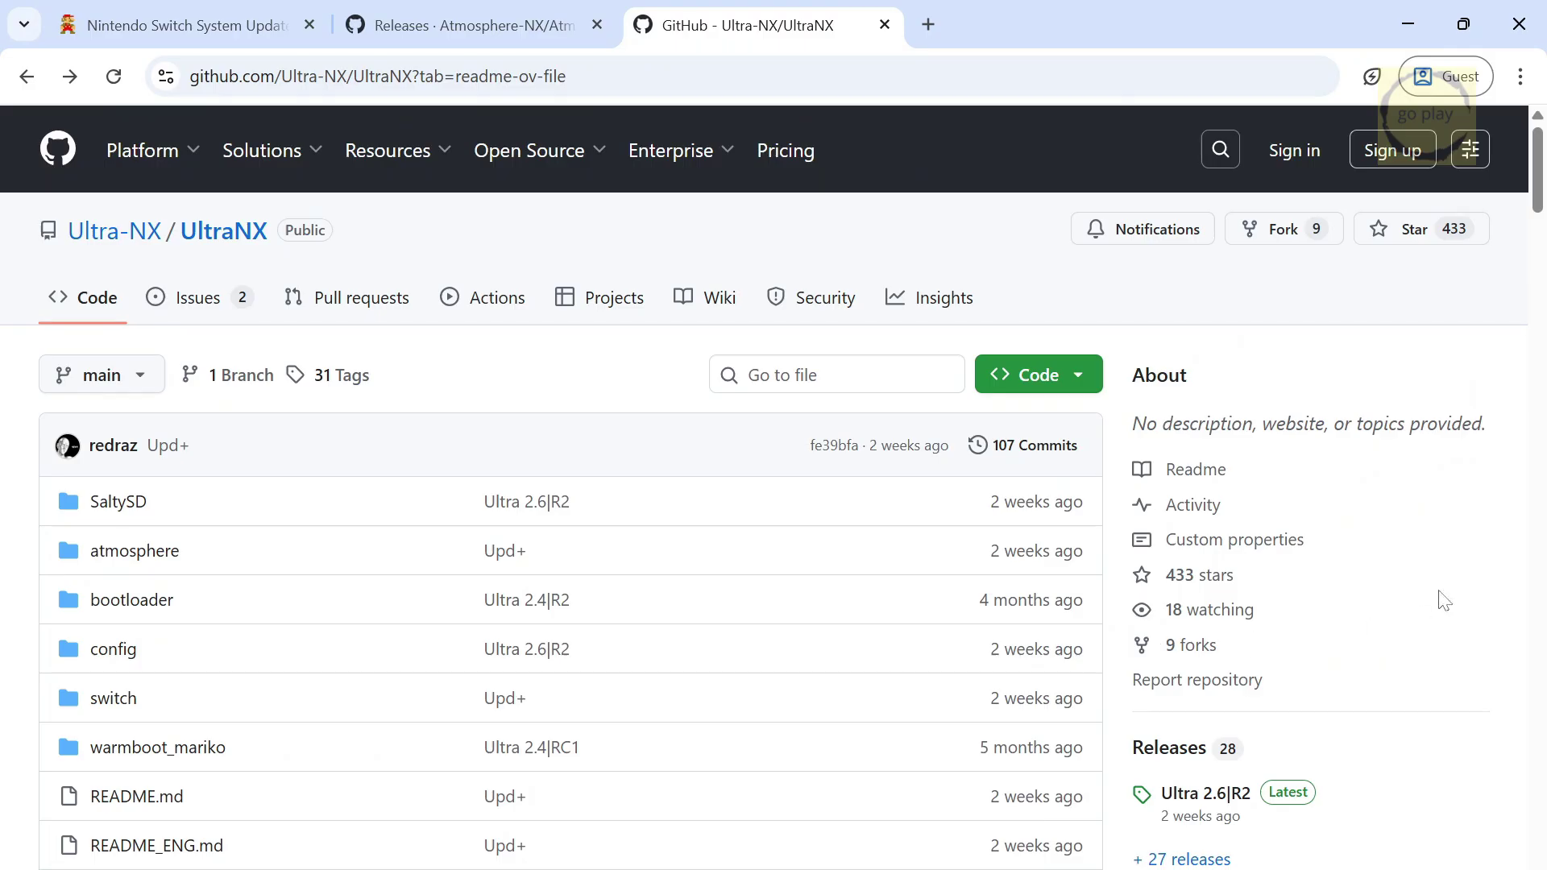
scroll(1444, 601, "down", 3)
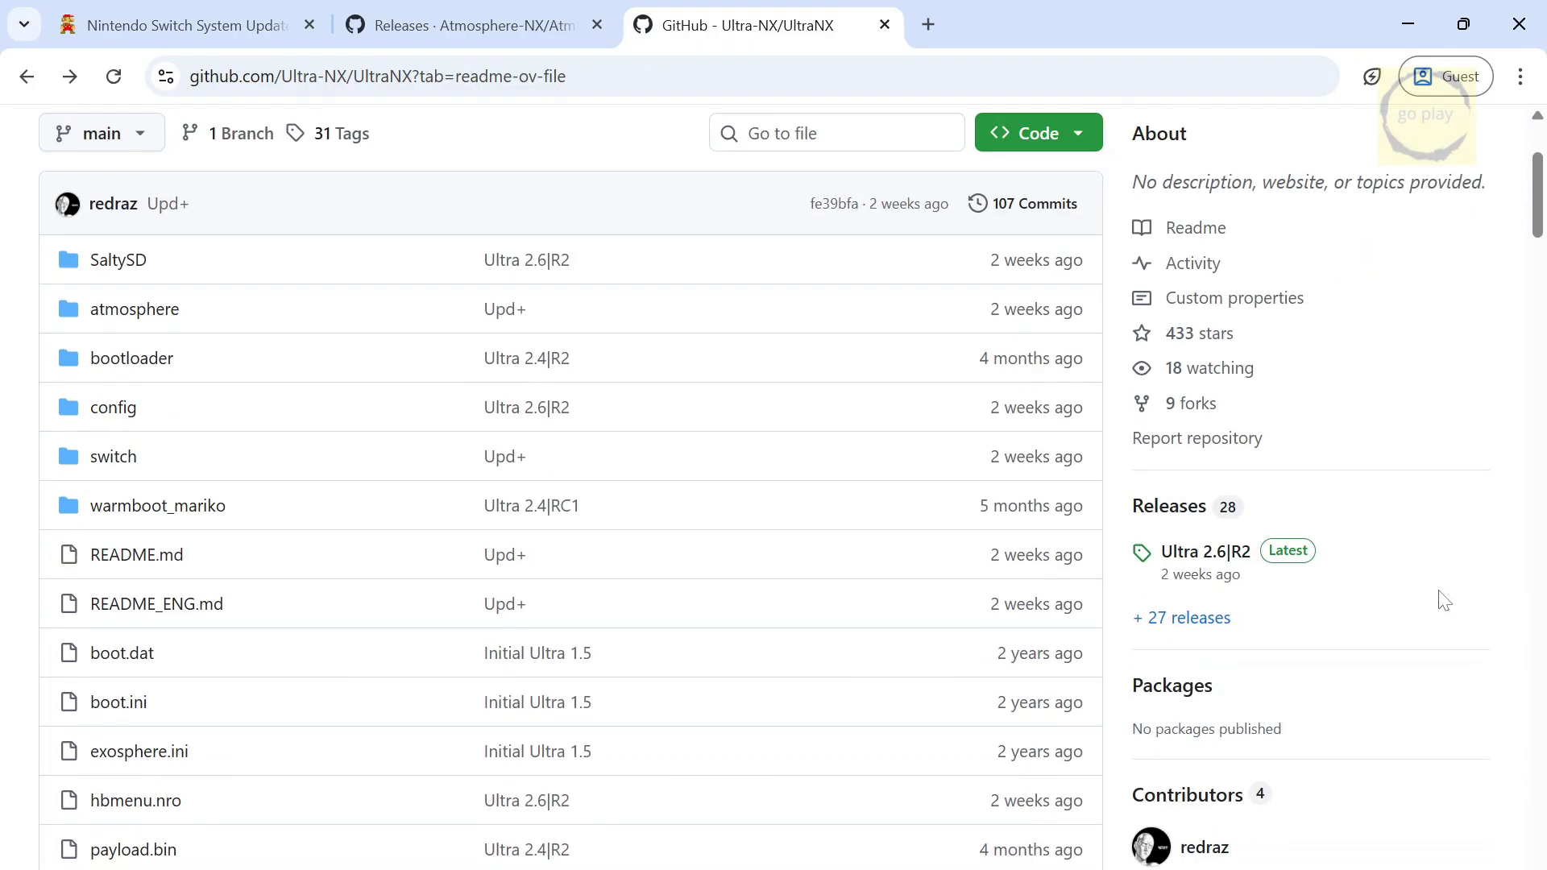
left_click(1189, 617)
scroll(1112, 578, "down", 3)
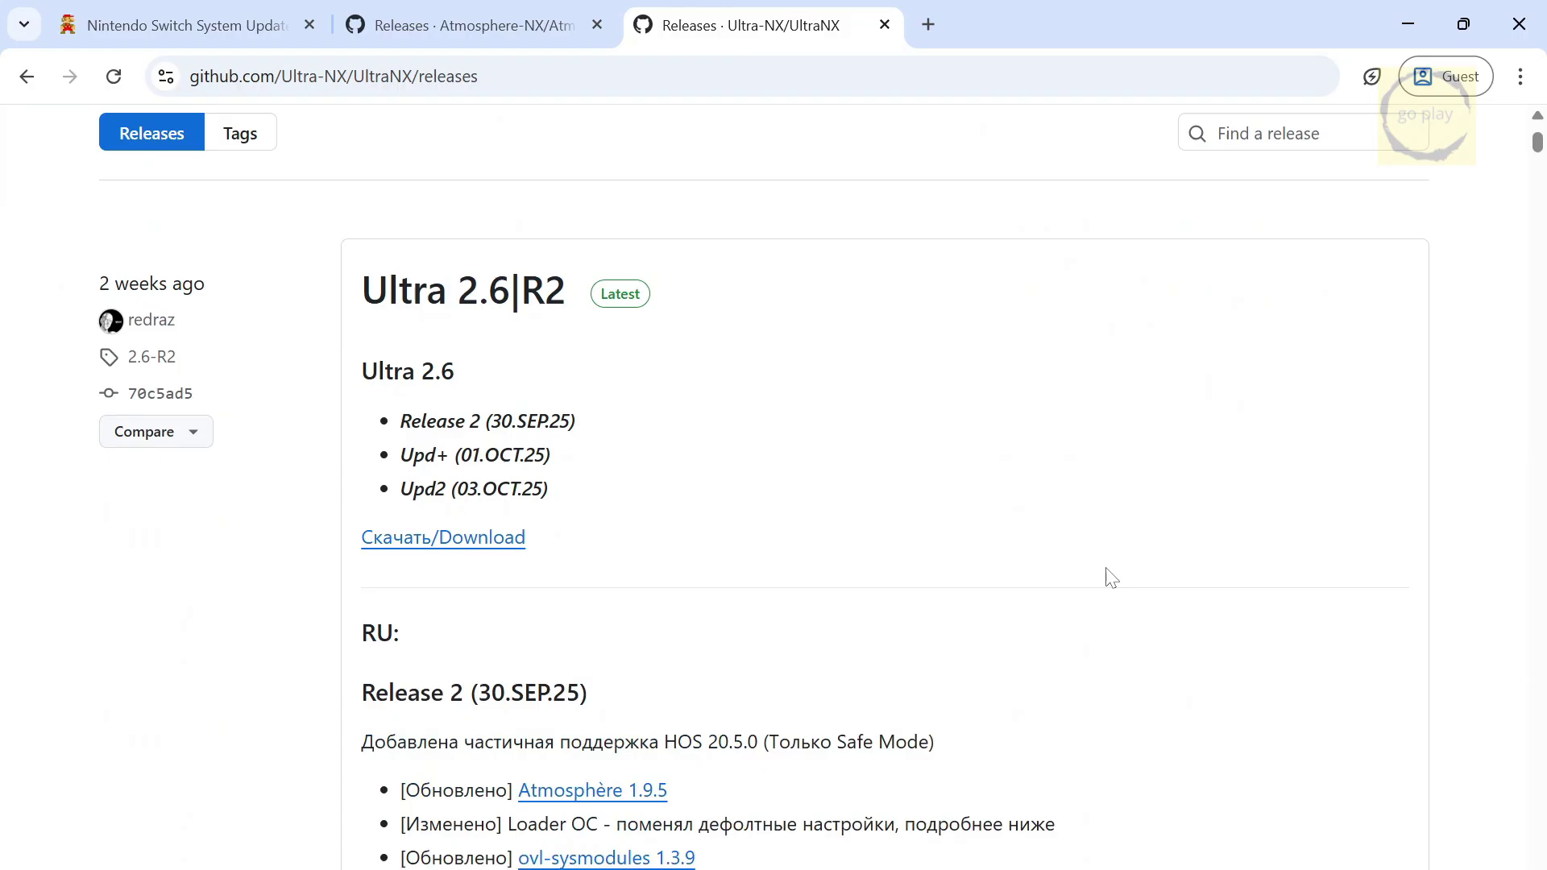
scroll(915, 545, "down", 20)
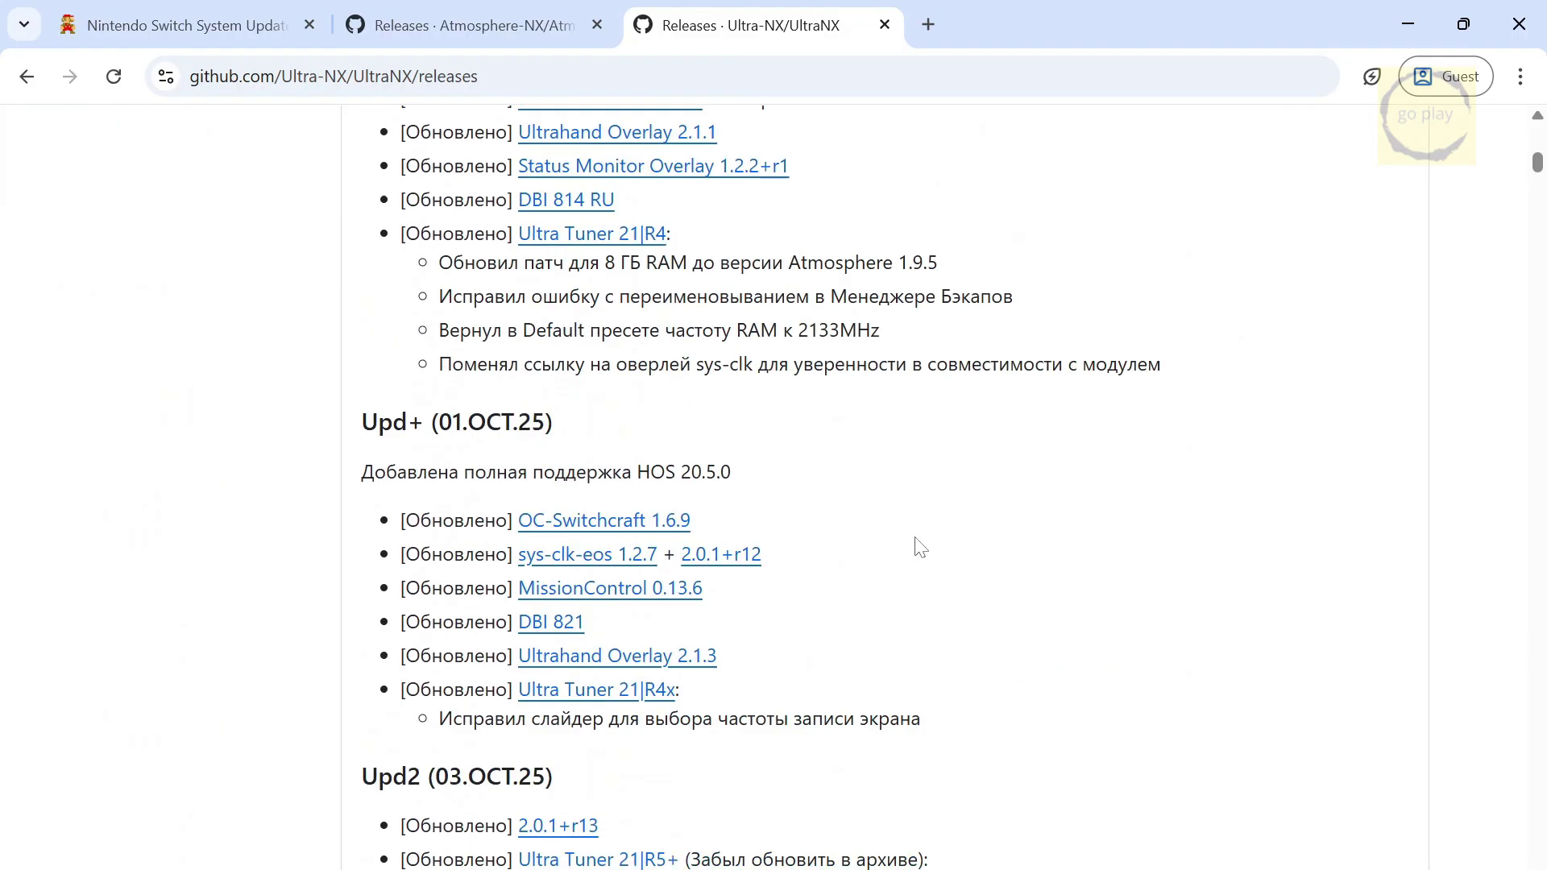
scroll(916, 546, "down", 9)
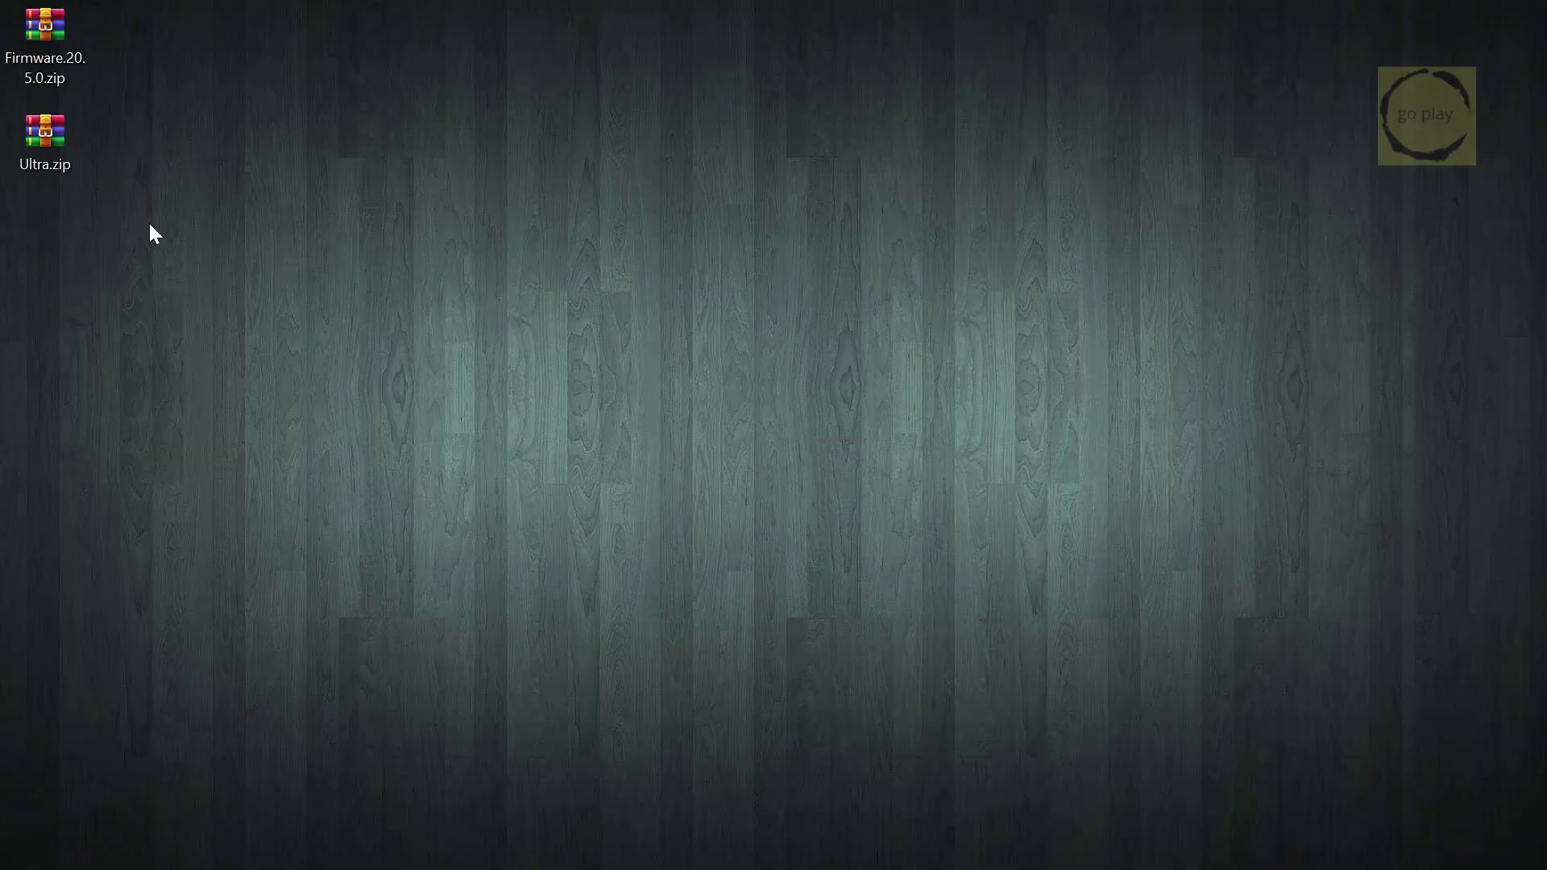
left_click_drag(45, 129, 498, 391)
left_click_drag(46, 37, 606, 339)
Step: Extract Firmware.20.5.0.zip and Ultra.zip with WinRAR's Extract to folder, then delete both zips
right_click(569, 374)
mouse_move(775, 698)
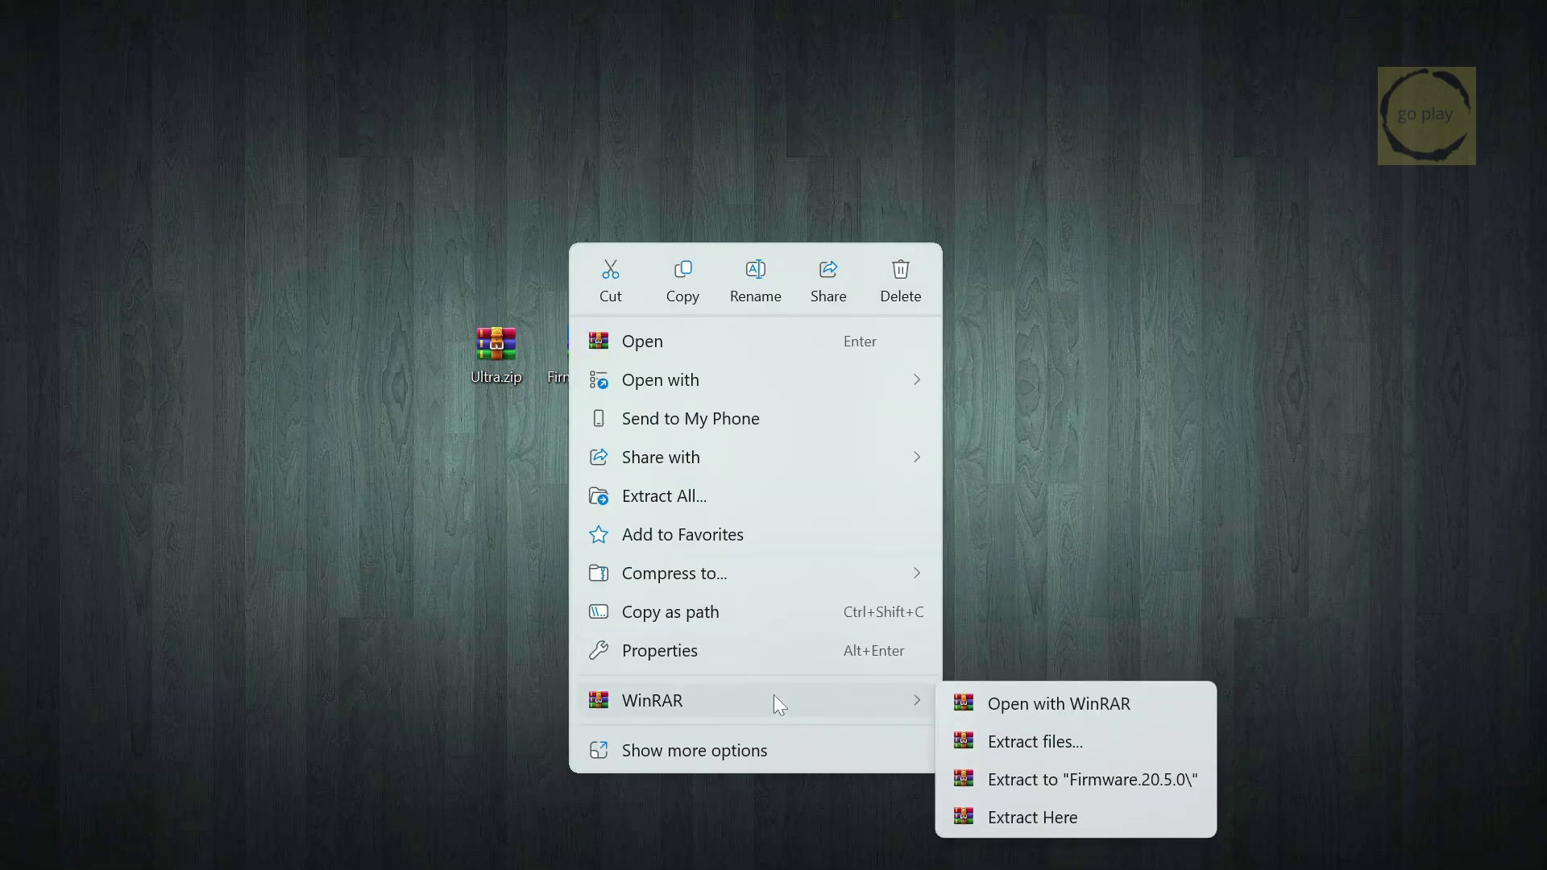
left_click(1003, 777)
right_click(491, 353)
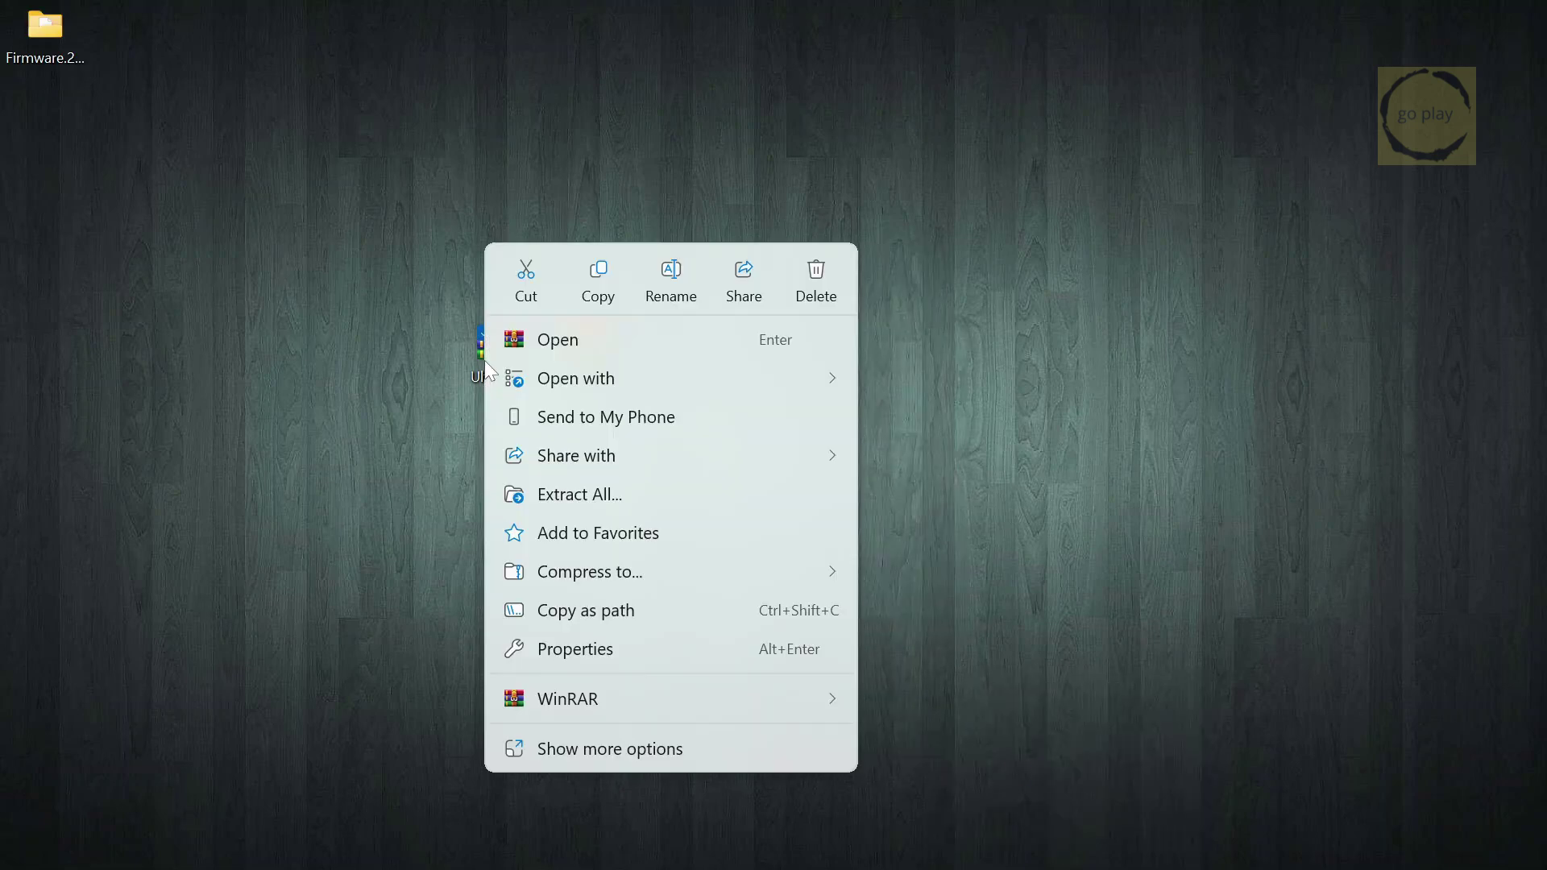
mouse_move(730, 695)
left_click(961, 777)
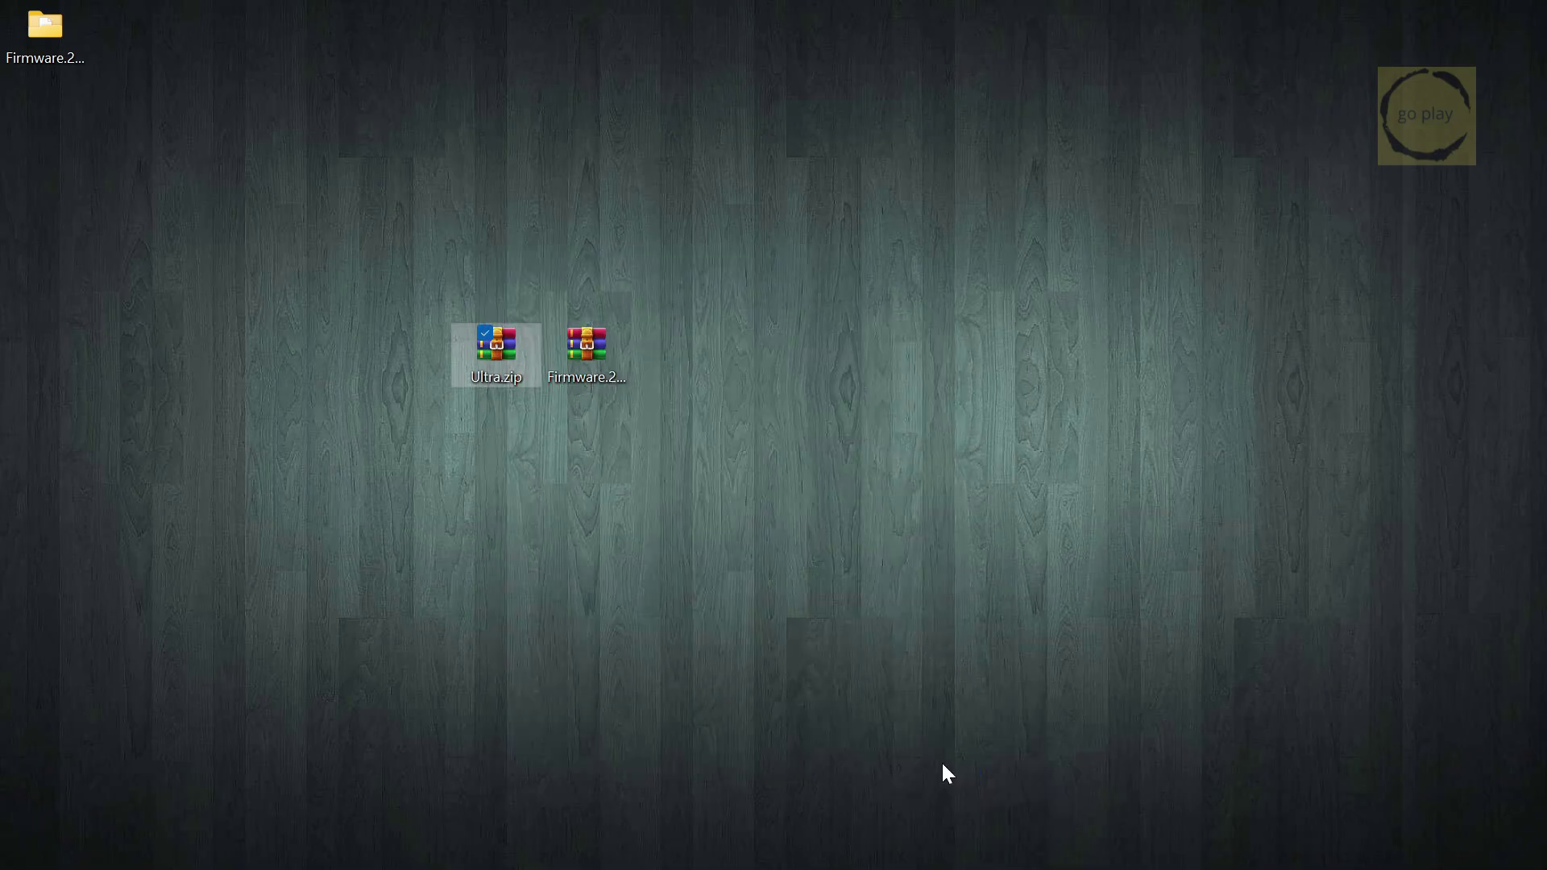
right_click(586, 369)
left_click(914, 387)
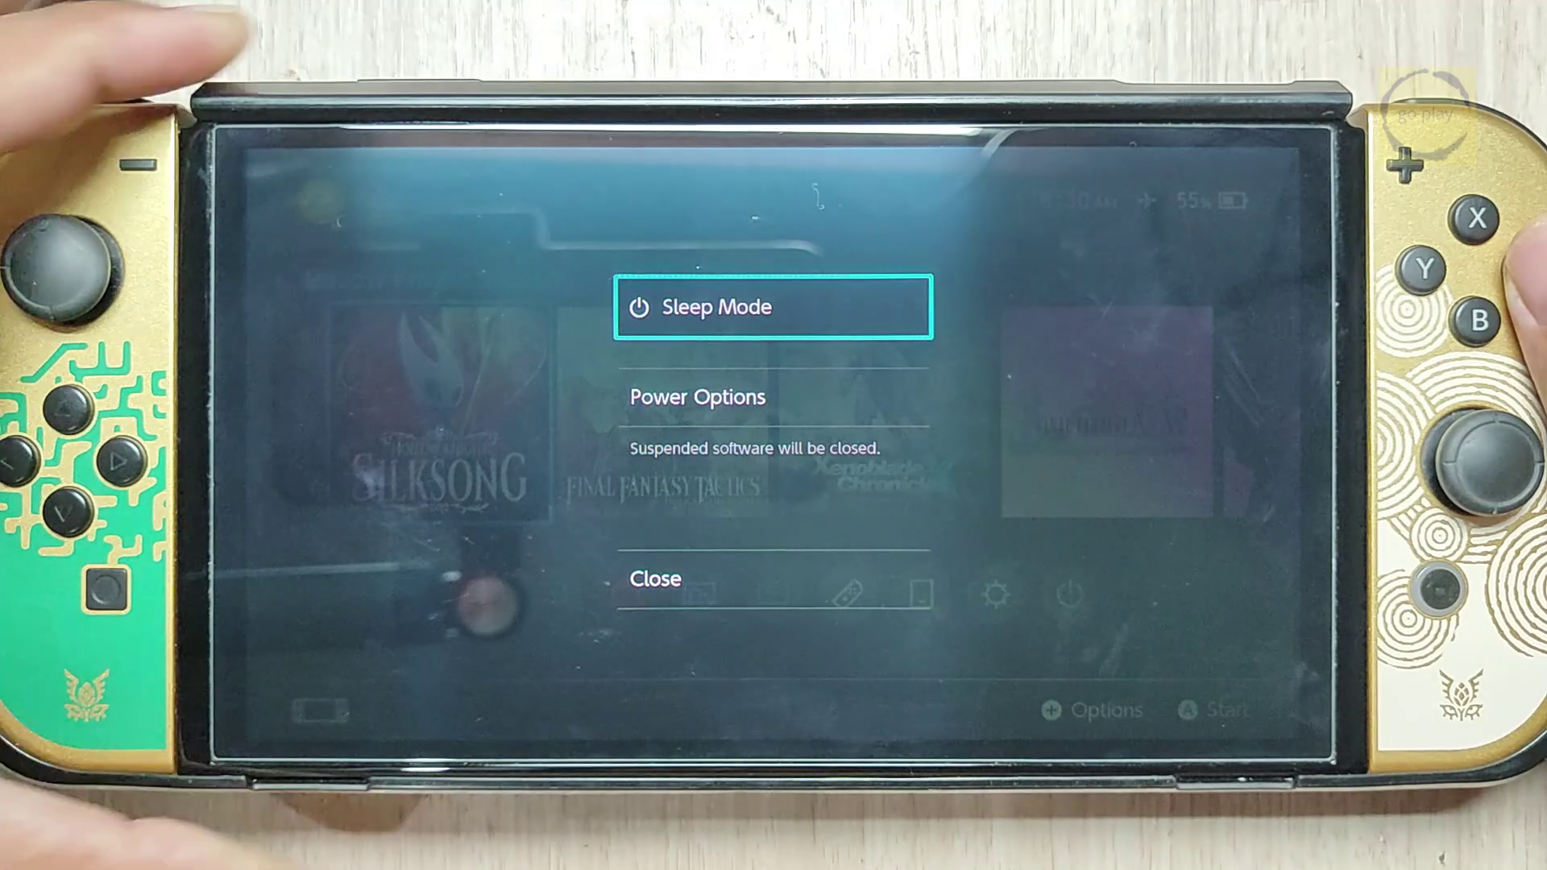
Step: Choose Restart under Power Options in the HOME Menu power menu
key("Down")
key("Down")
key("Up")
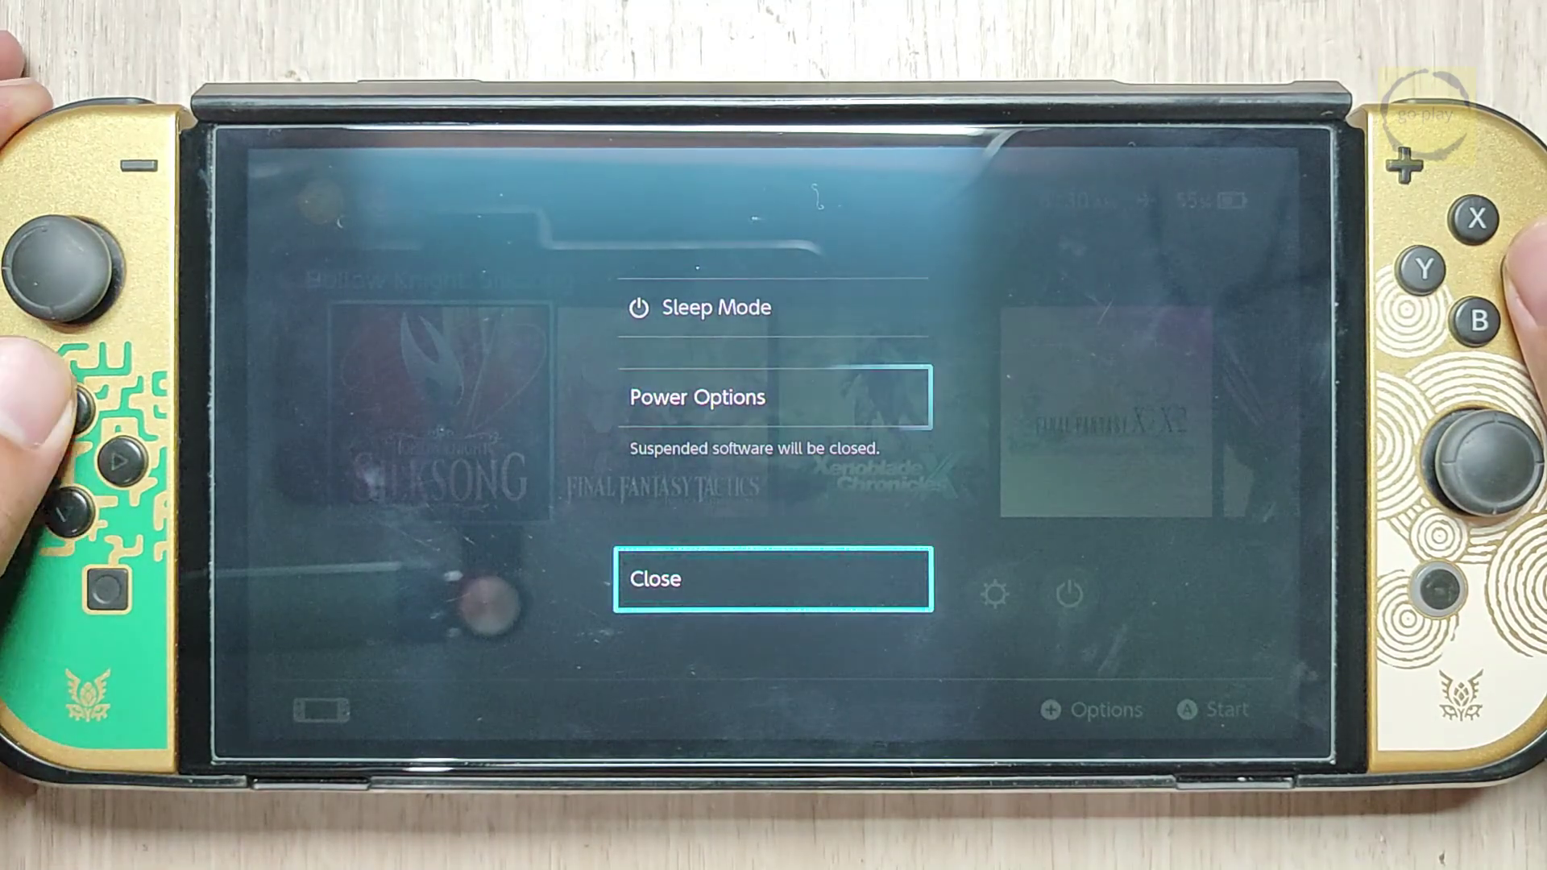
key("Return")
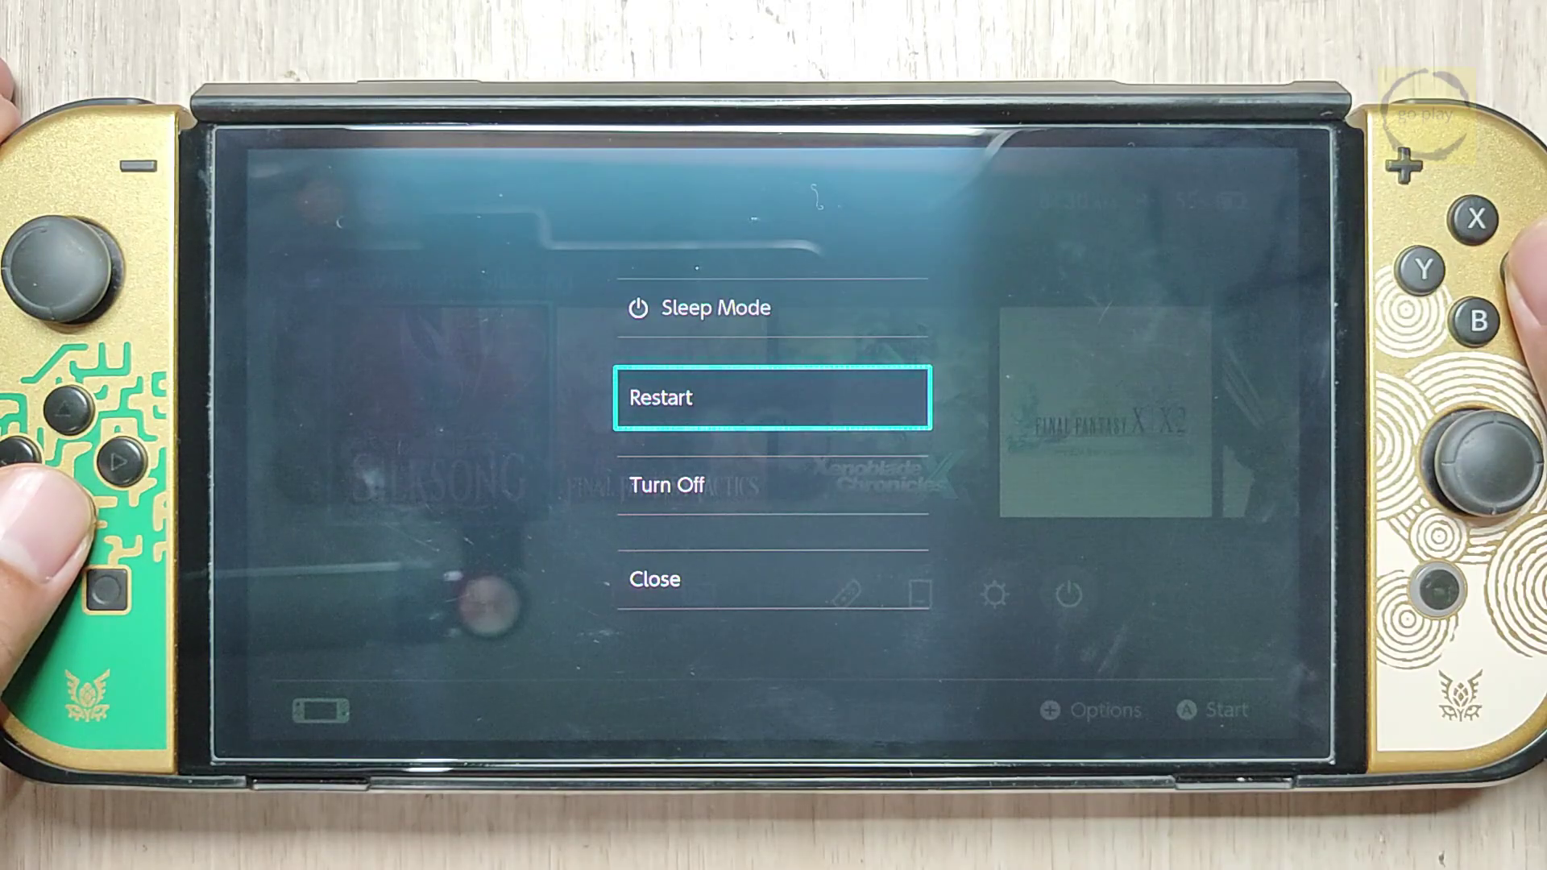
key("Return")
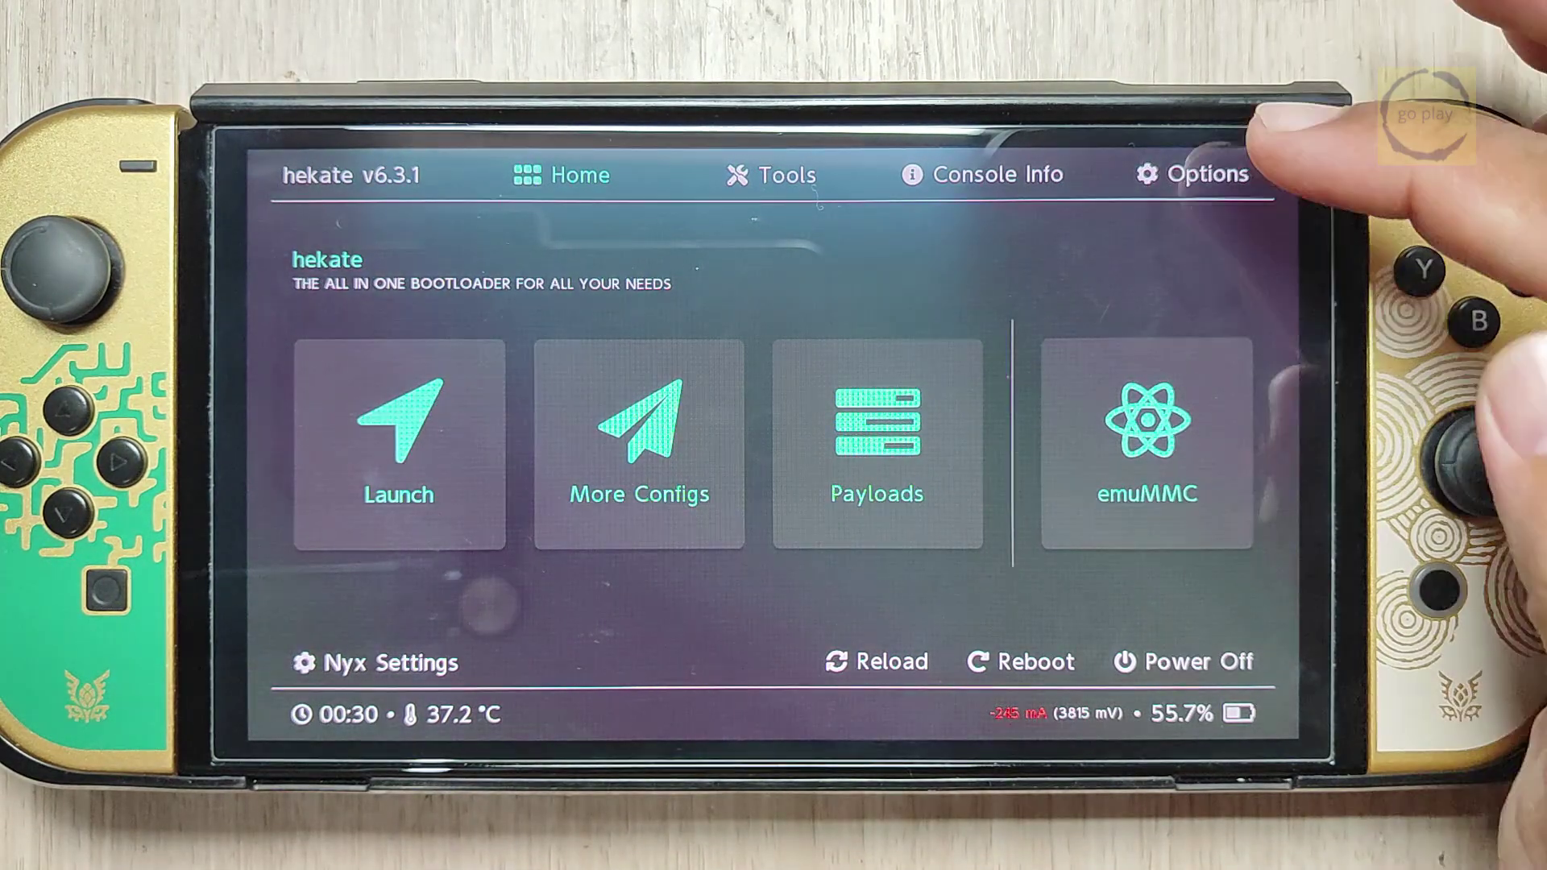
Step: Set hekate's Auto Boot to Disable, save the options to the SD card, and return Home
left_click(1192, 174)
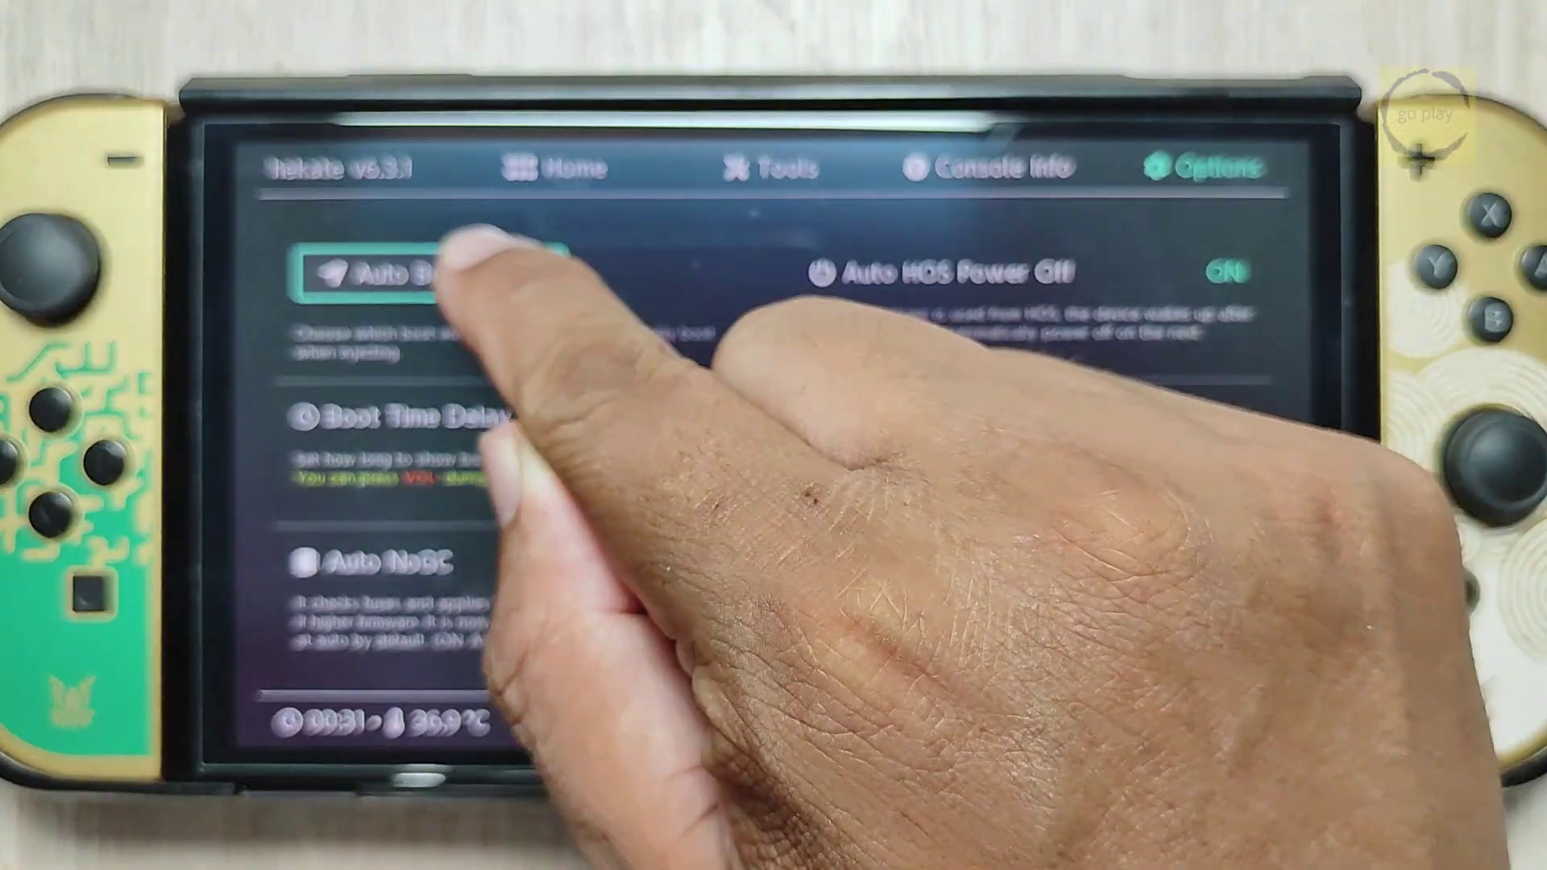
left_click(439, 278)
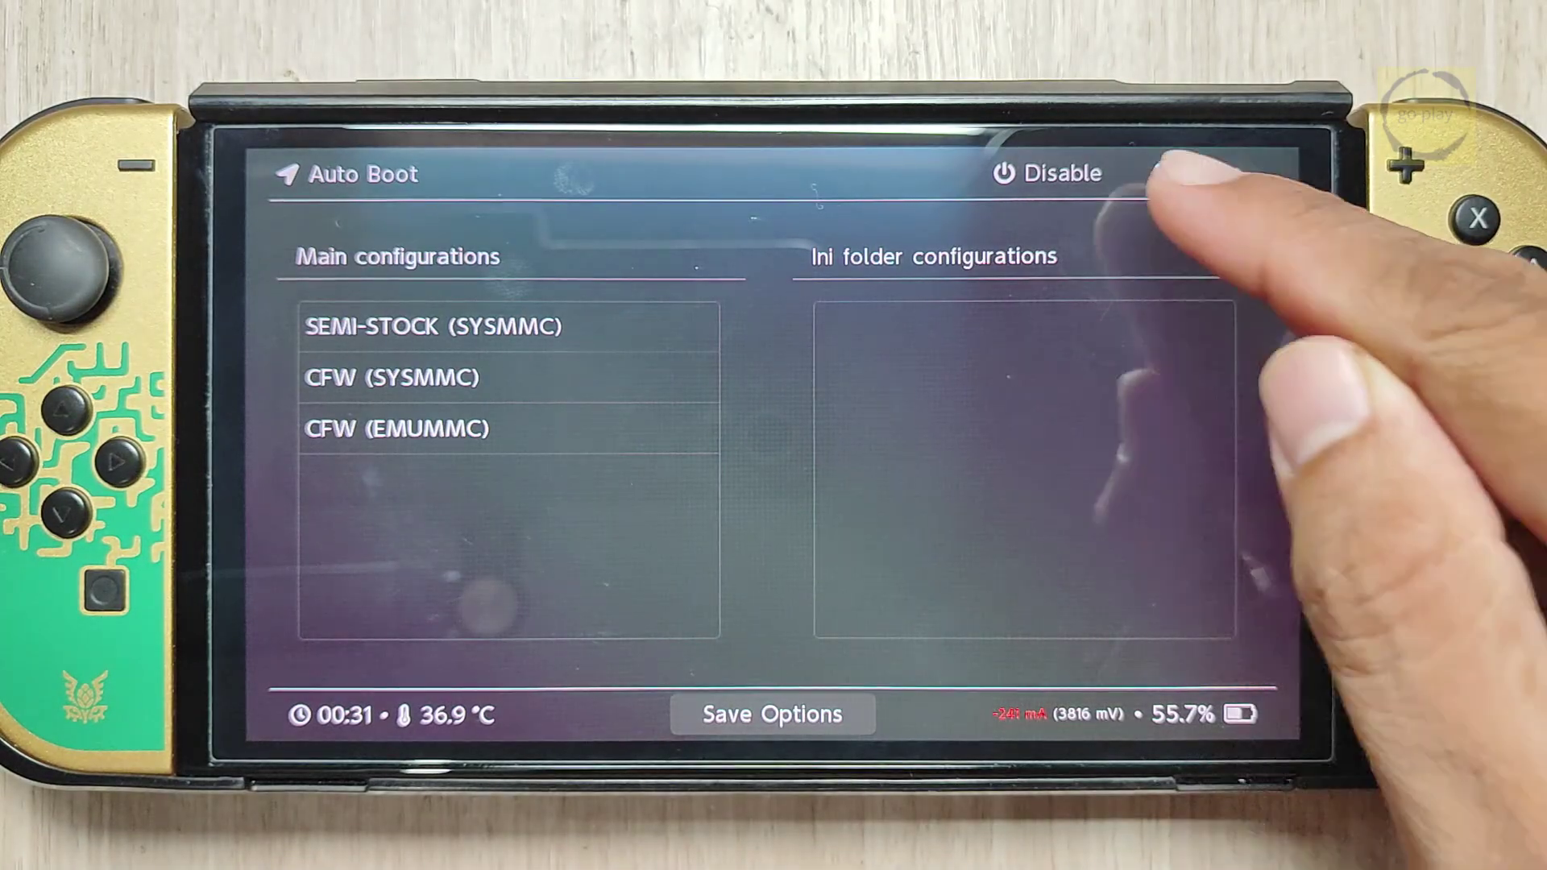
left_click(1055, 173)
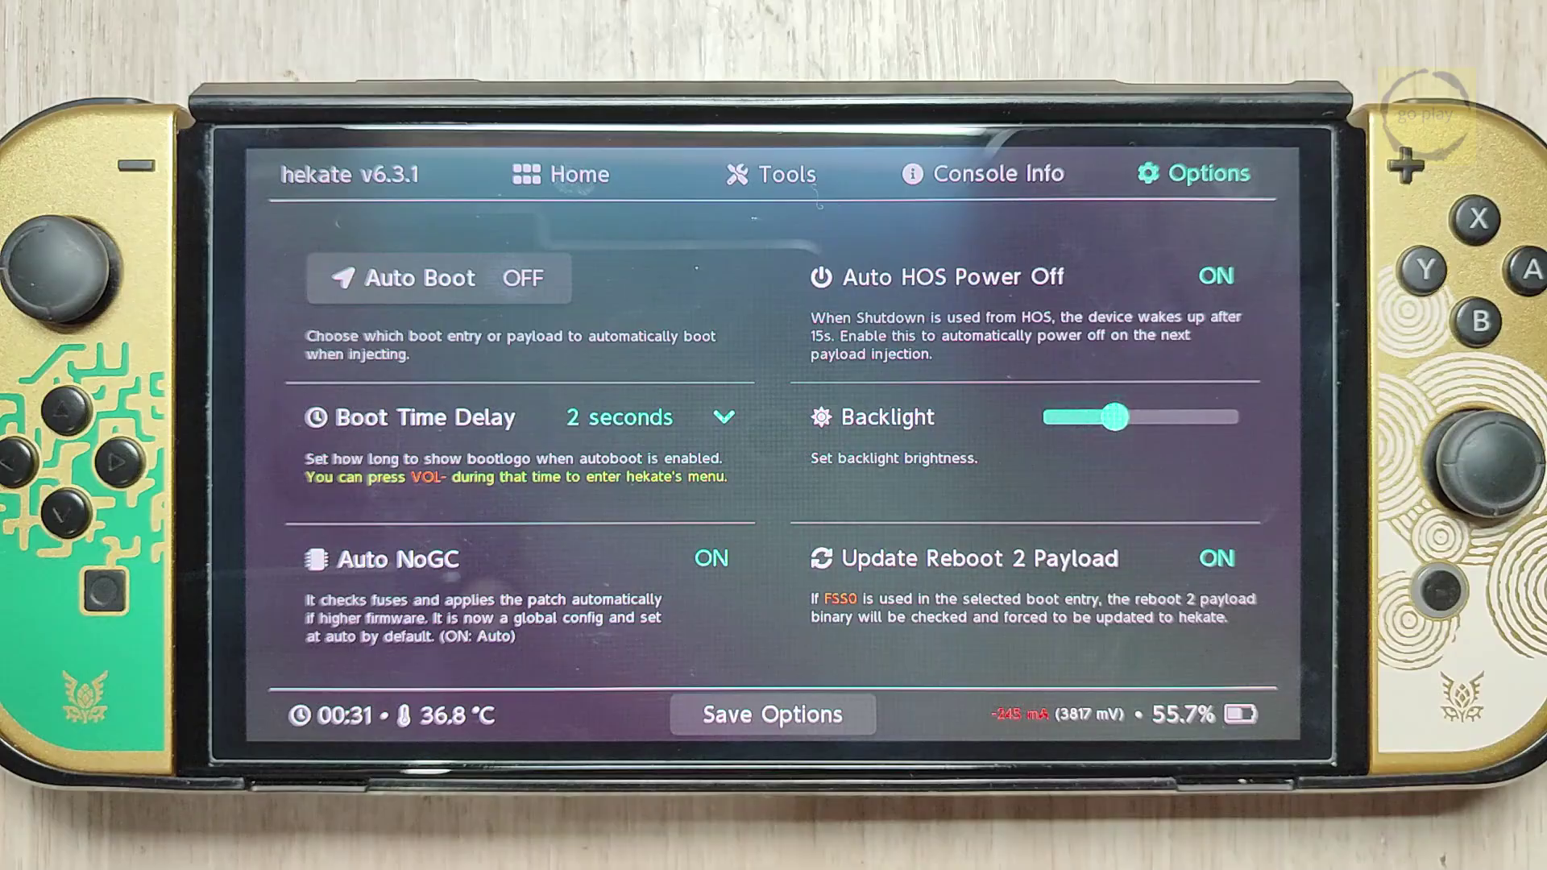
left_click(772, 715)
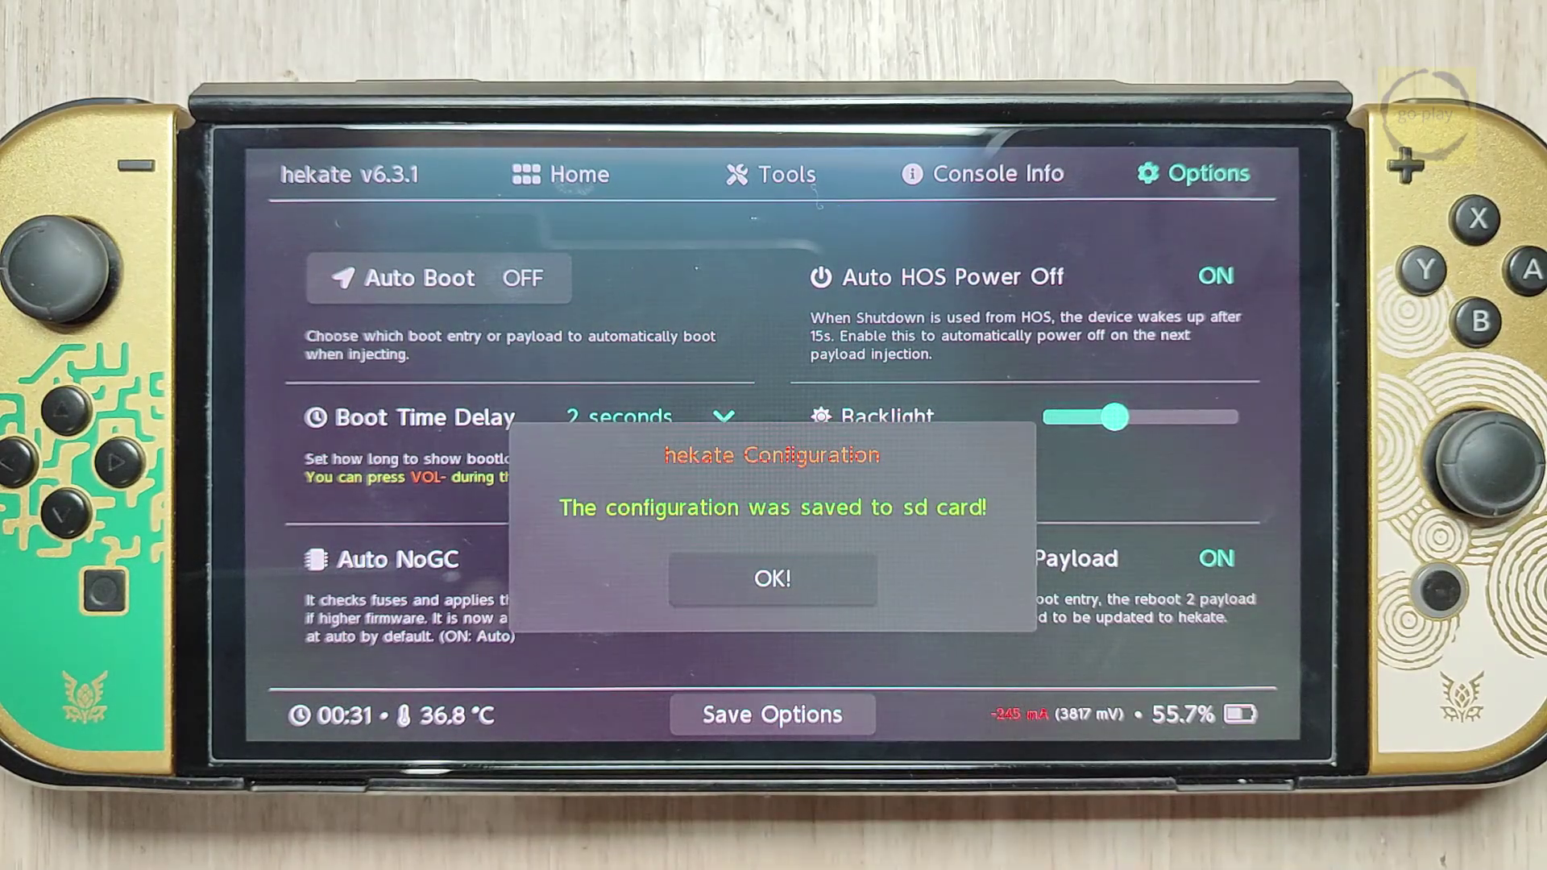
left_click(772, 579)
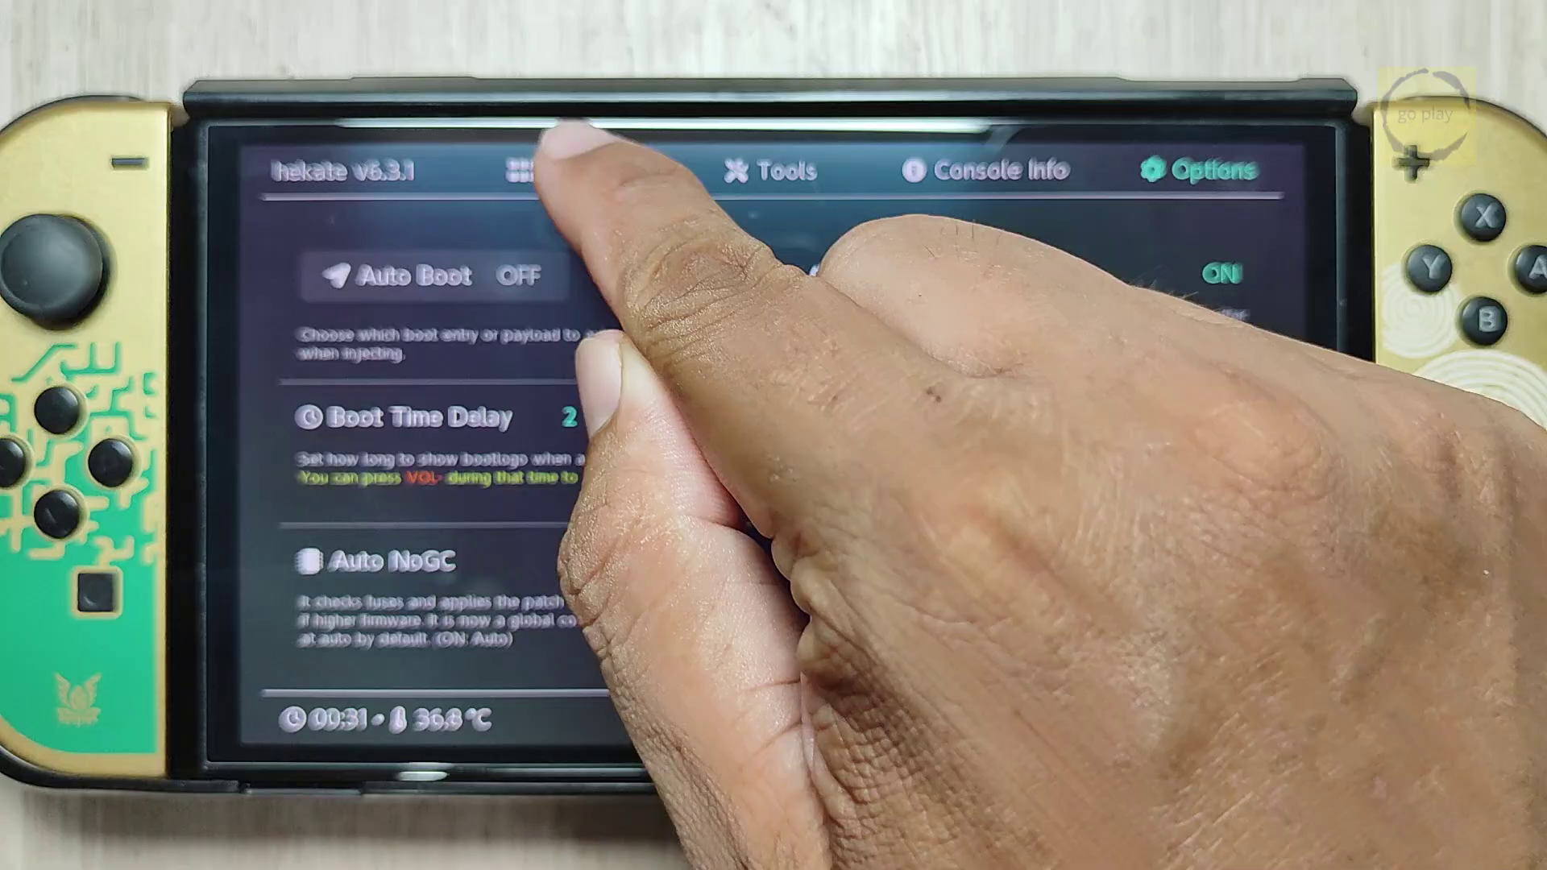
left_click(562, 174)
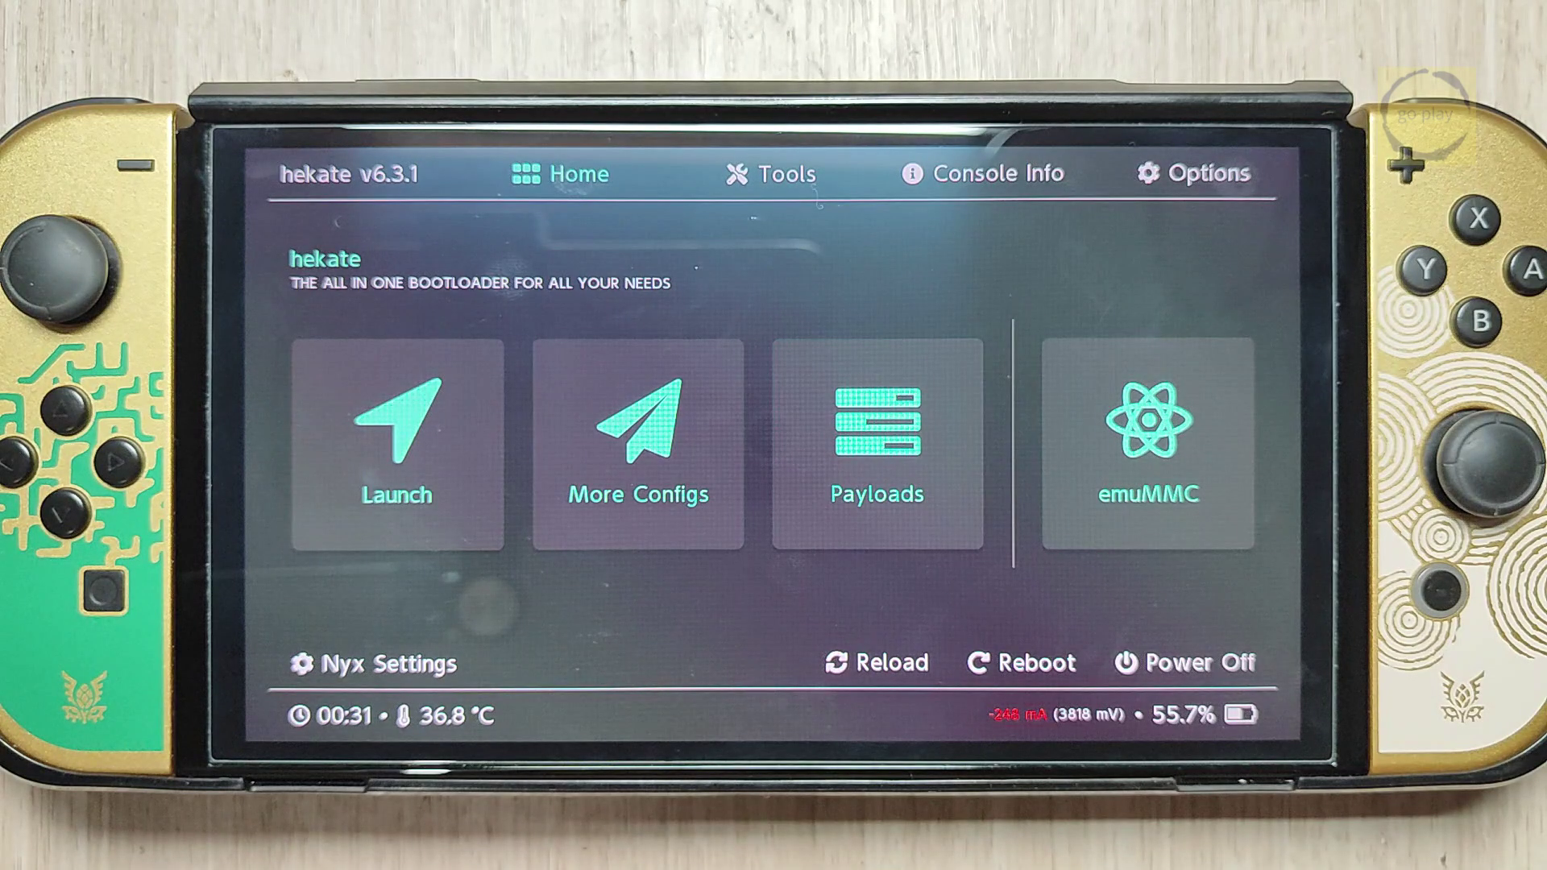
Step: Reboot from hekate into stock firmware (OFW) and open System Settings from HOME
left_click(1022, 662)
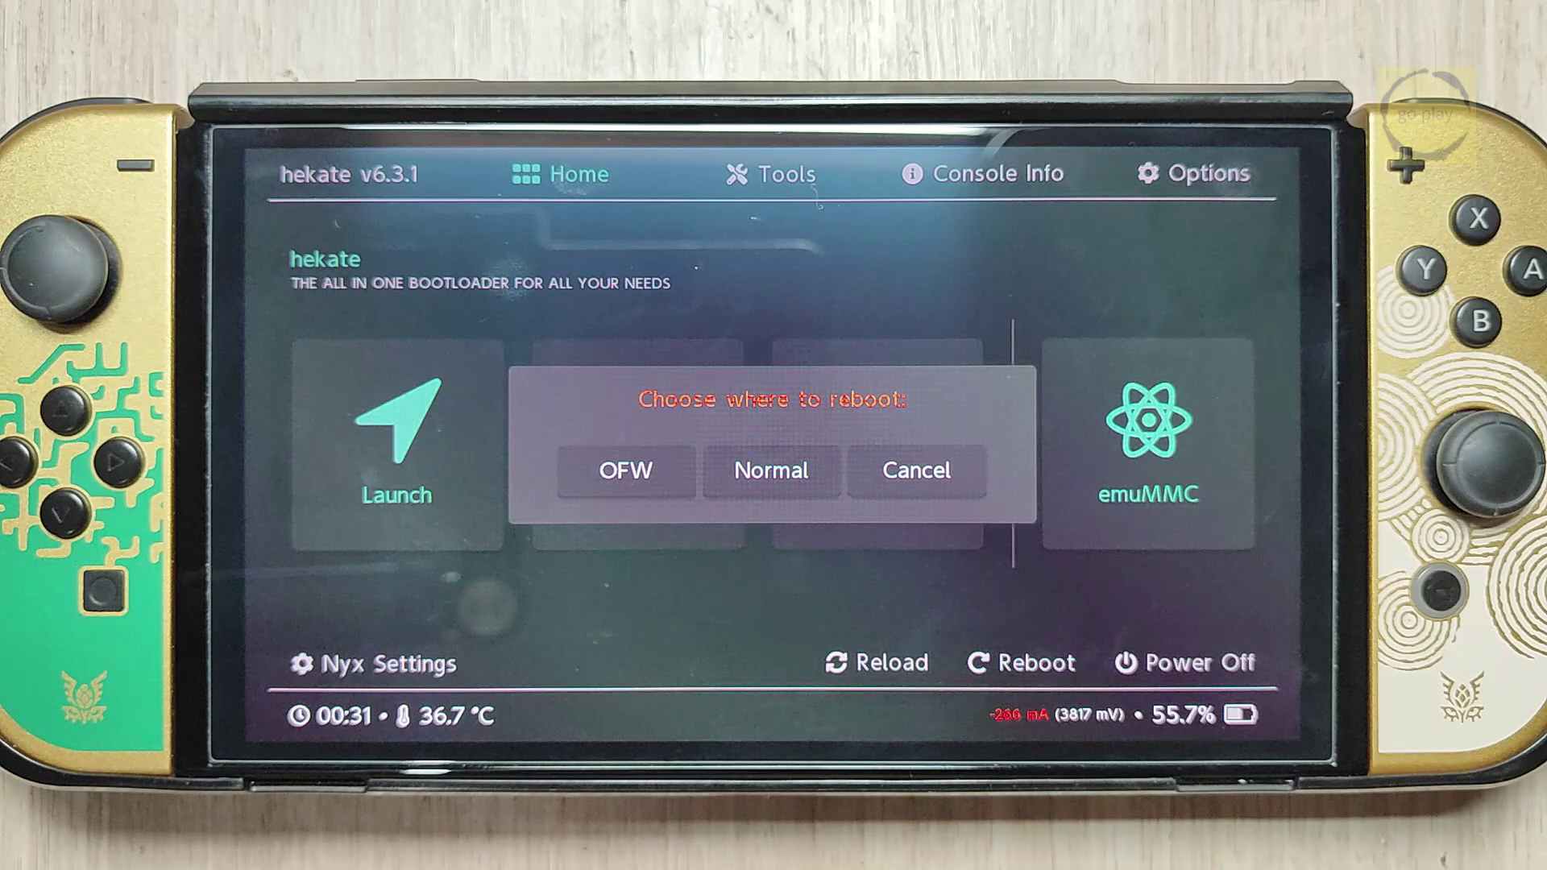
left_click(626, 470)
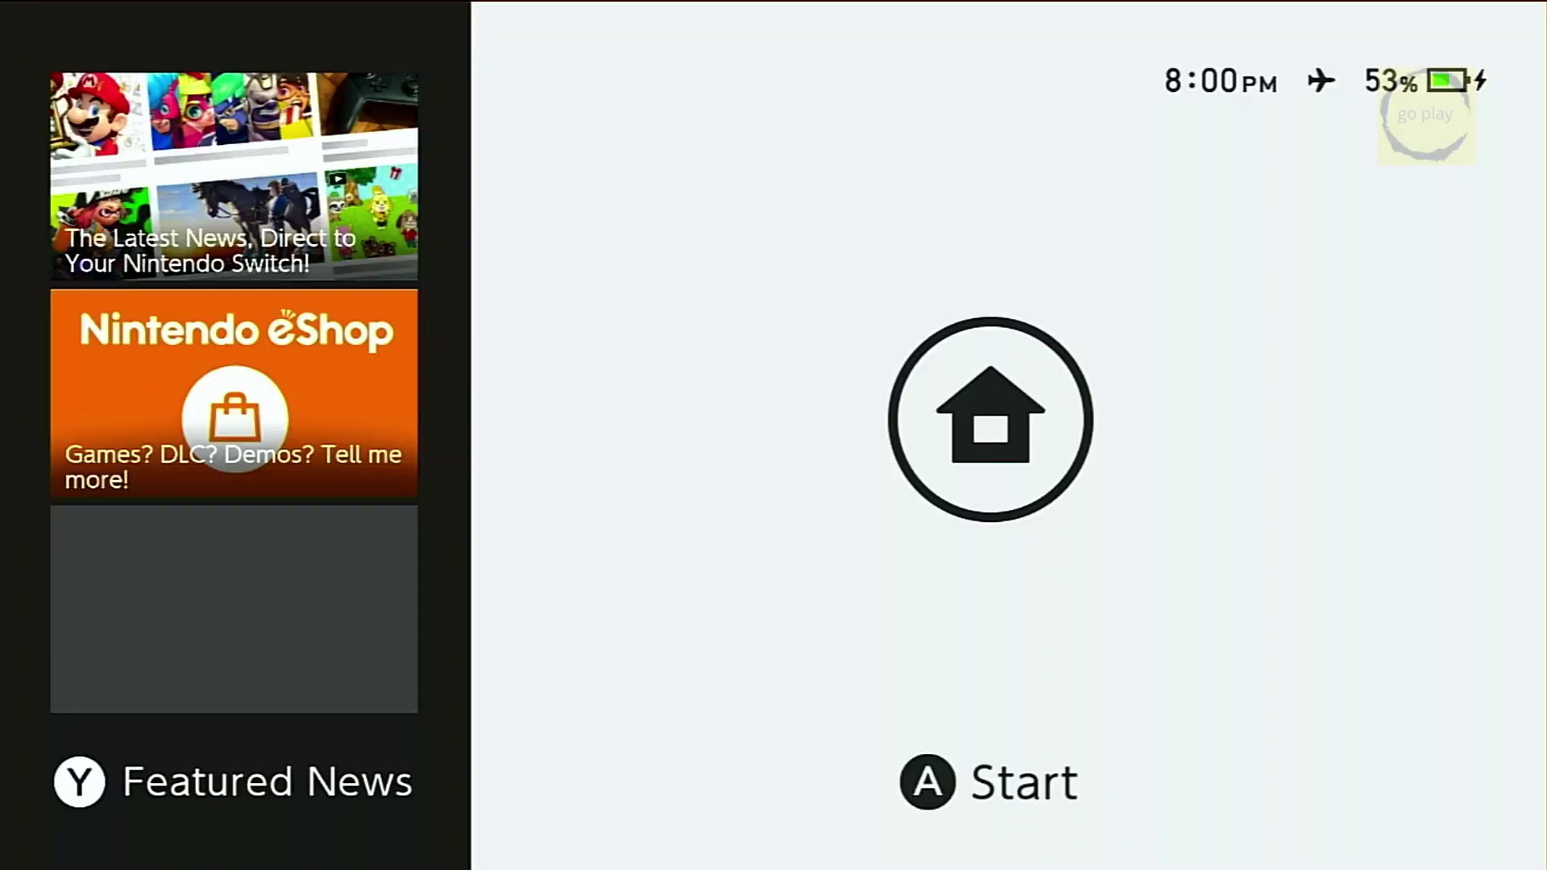
key("Return")
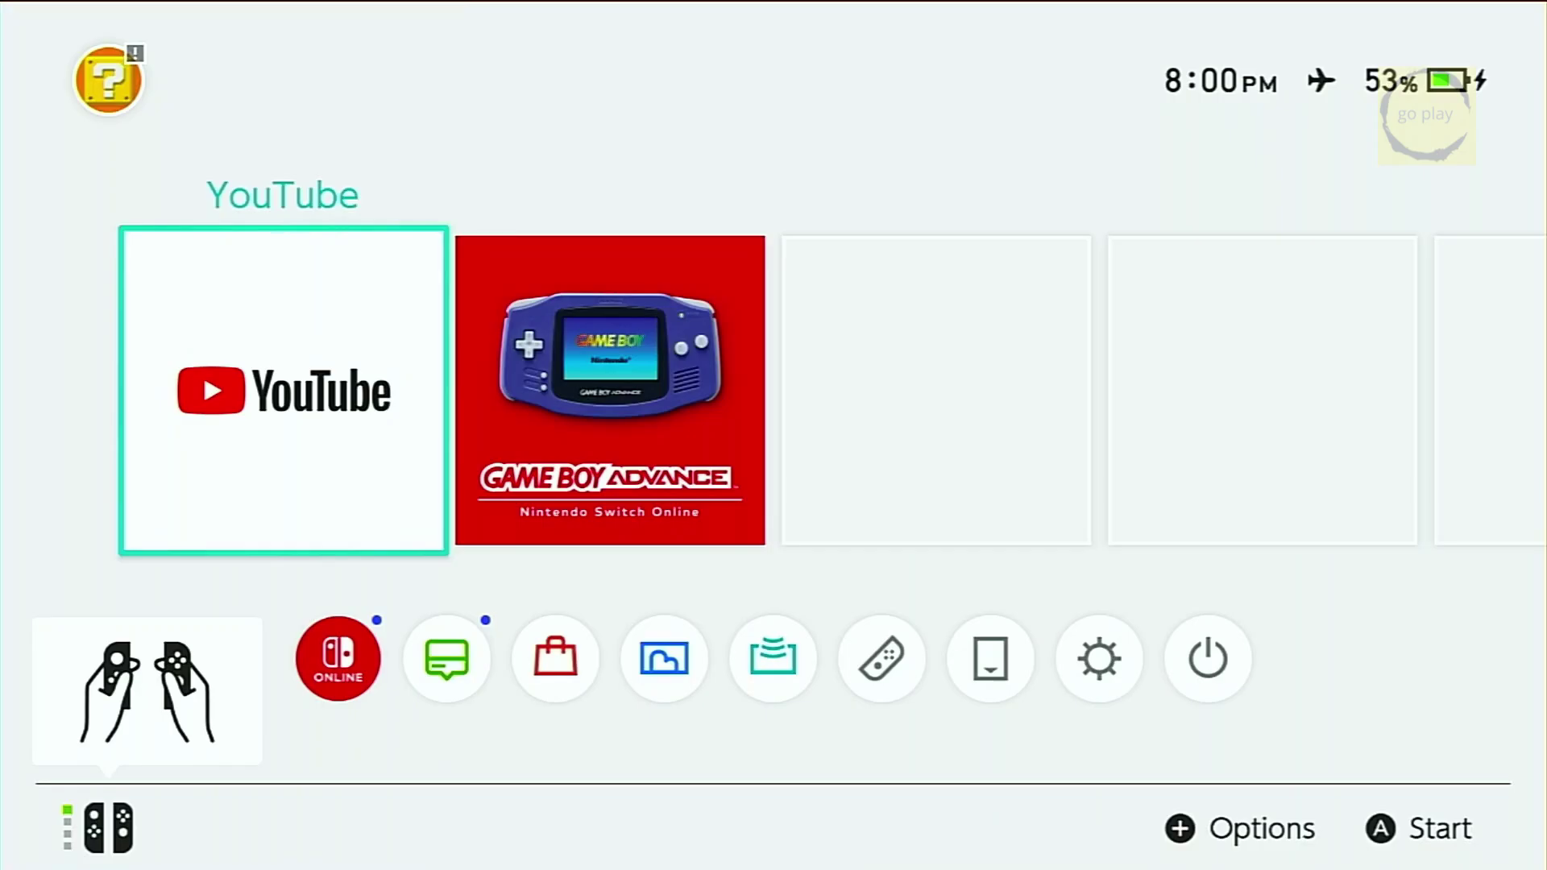
key("Down")
key("Right")
key("Right")
key("Right")
key("Right")
key("Right")
key("Right")
key("Right")
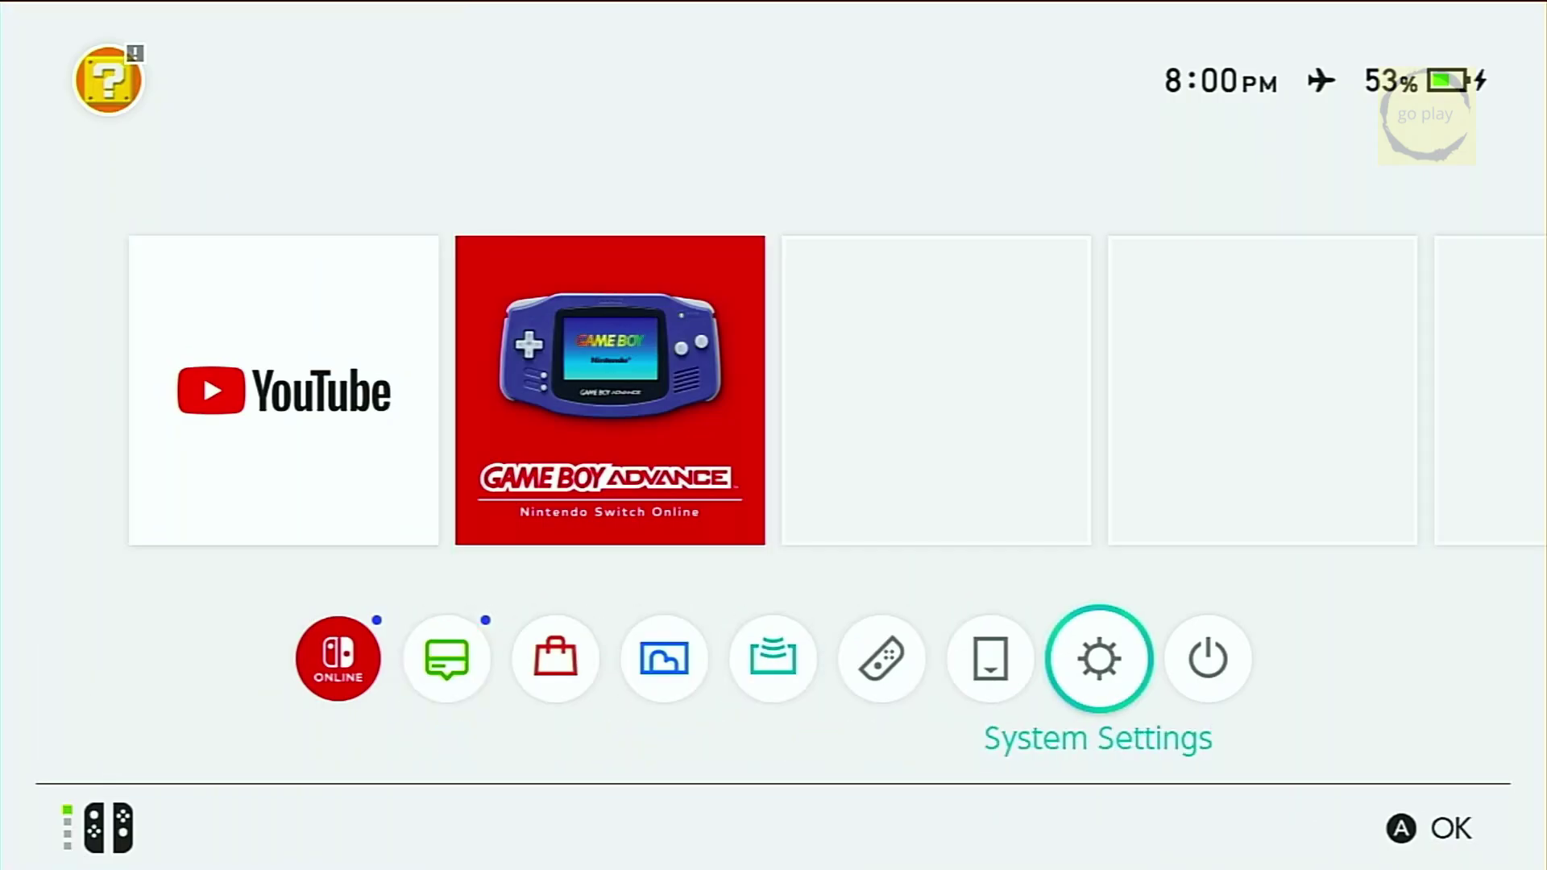
key("Return")
Step: Connect to the saved Aka Wi-Fi network in Internet Settings
key("Down")
key("Down")
key("Down")
key("Down")
key("Down")
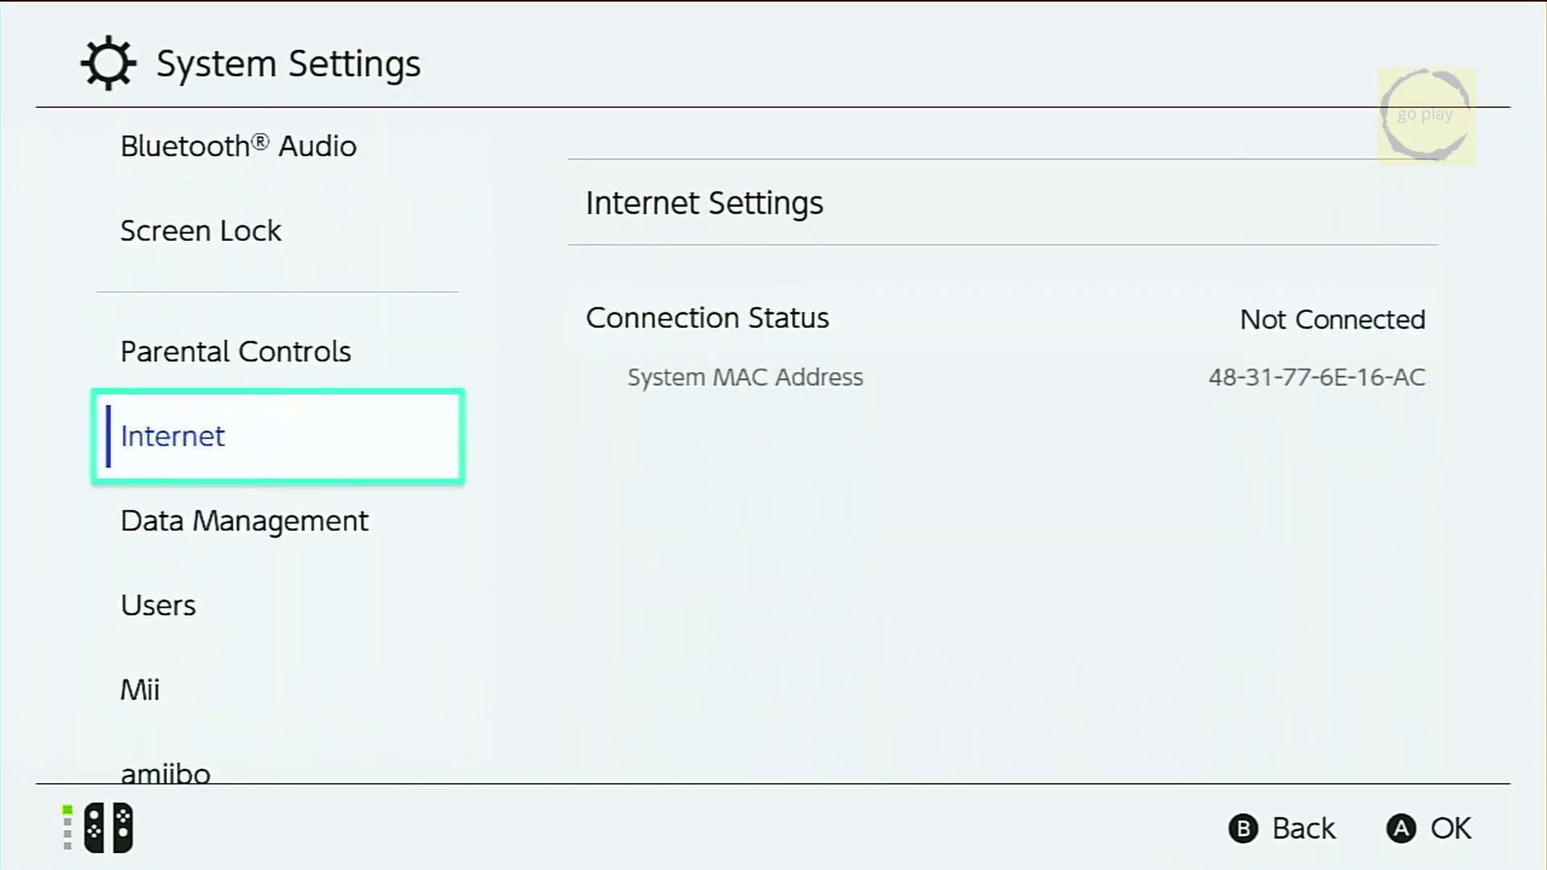
key("Right")
key("Return")
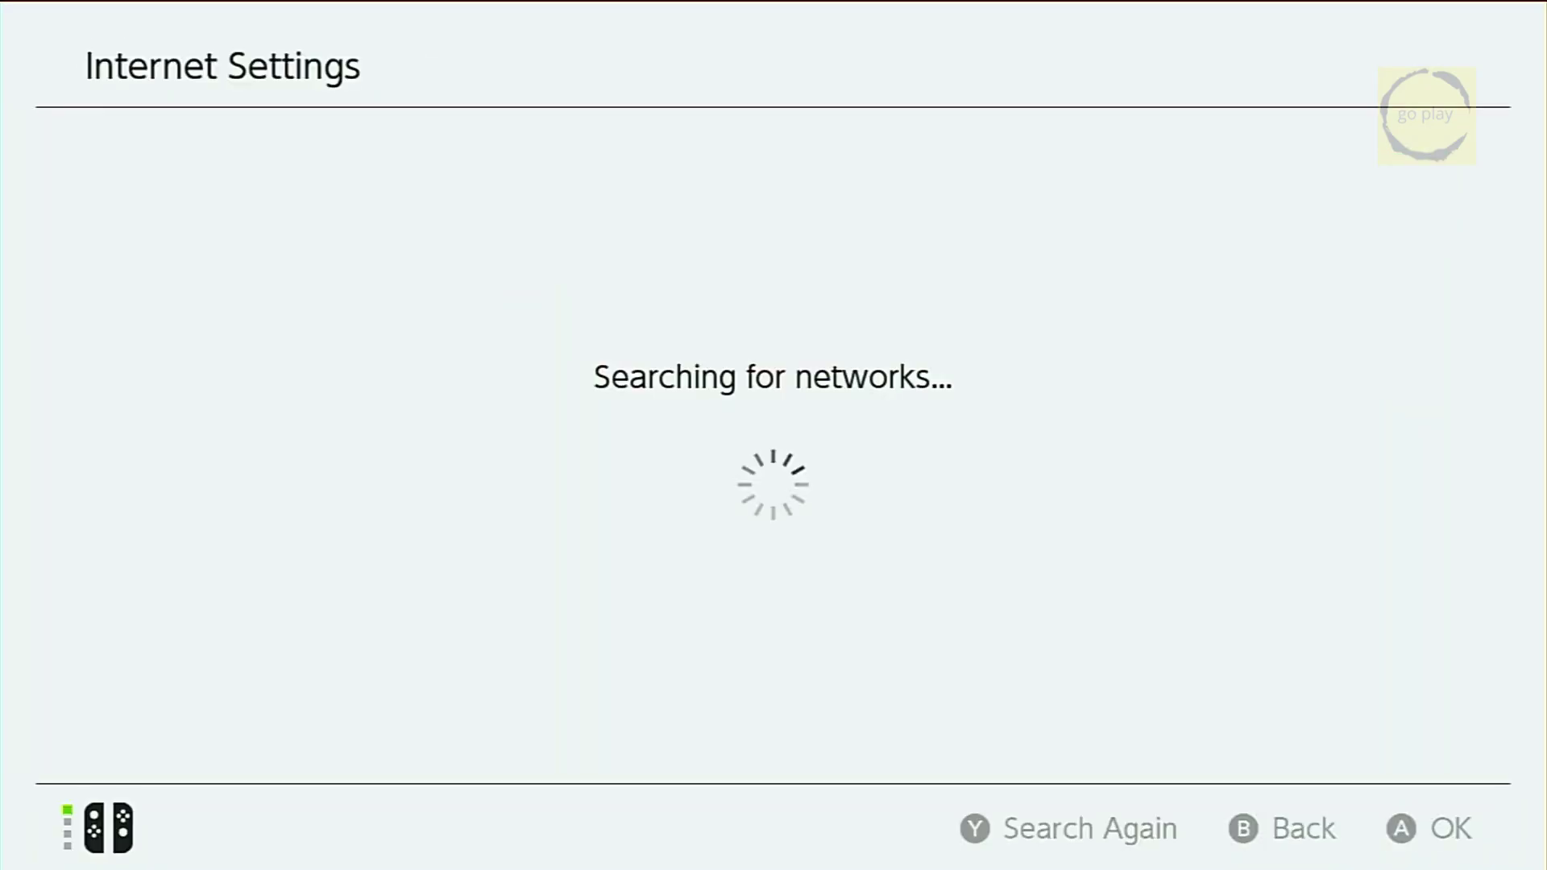
key("Down")
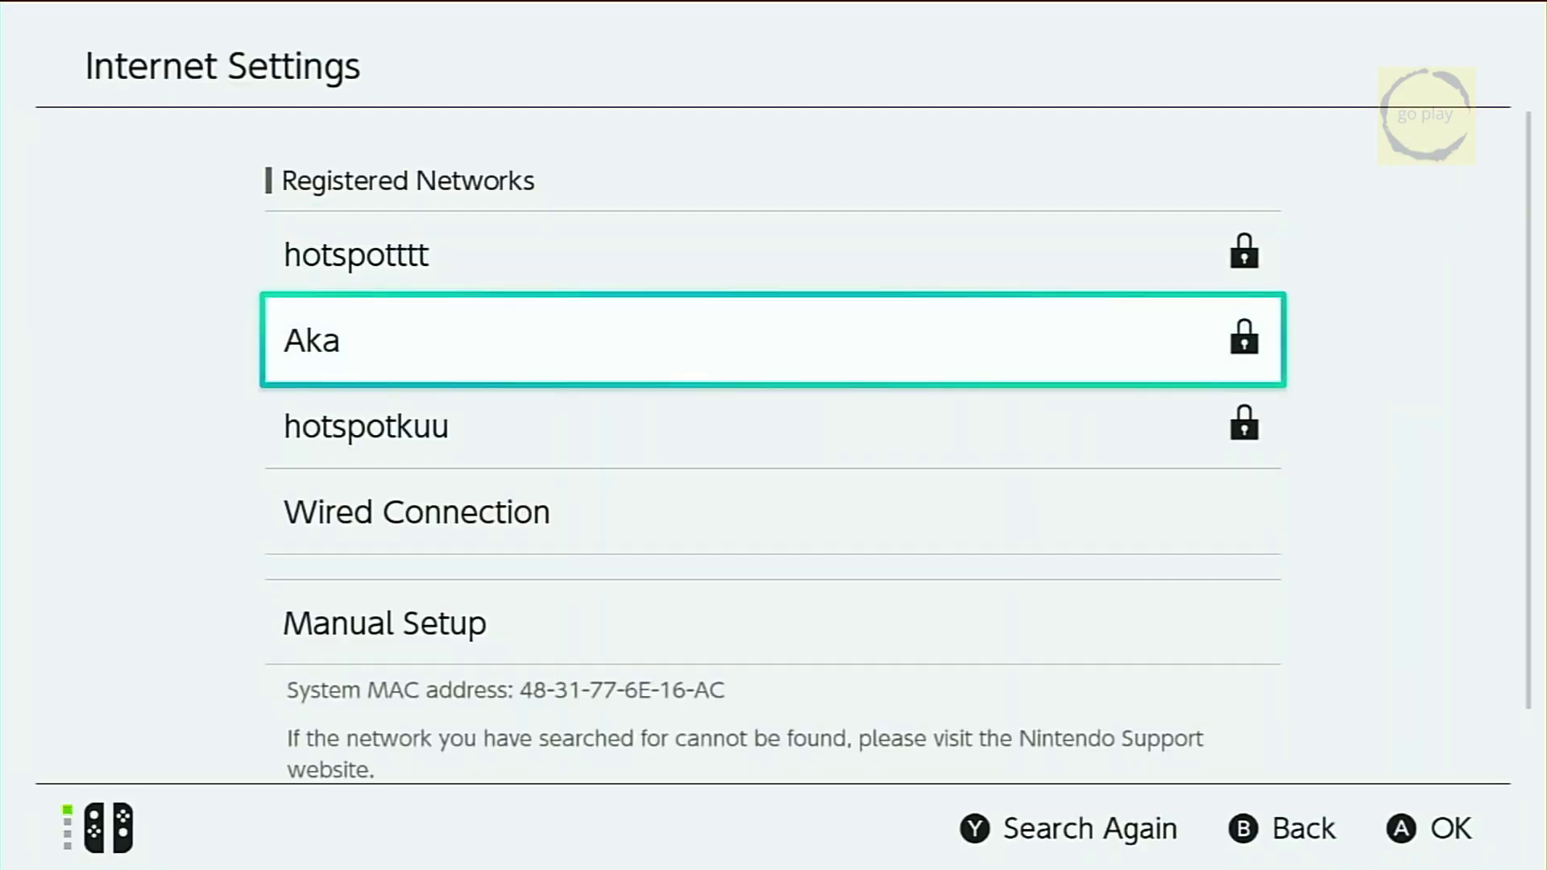
key("Return")
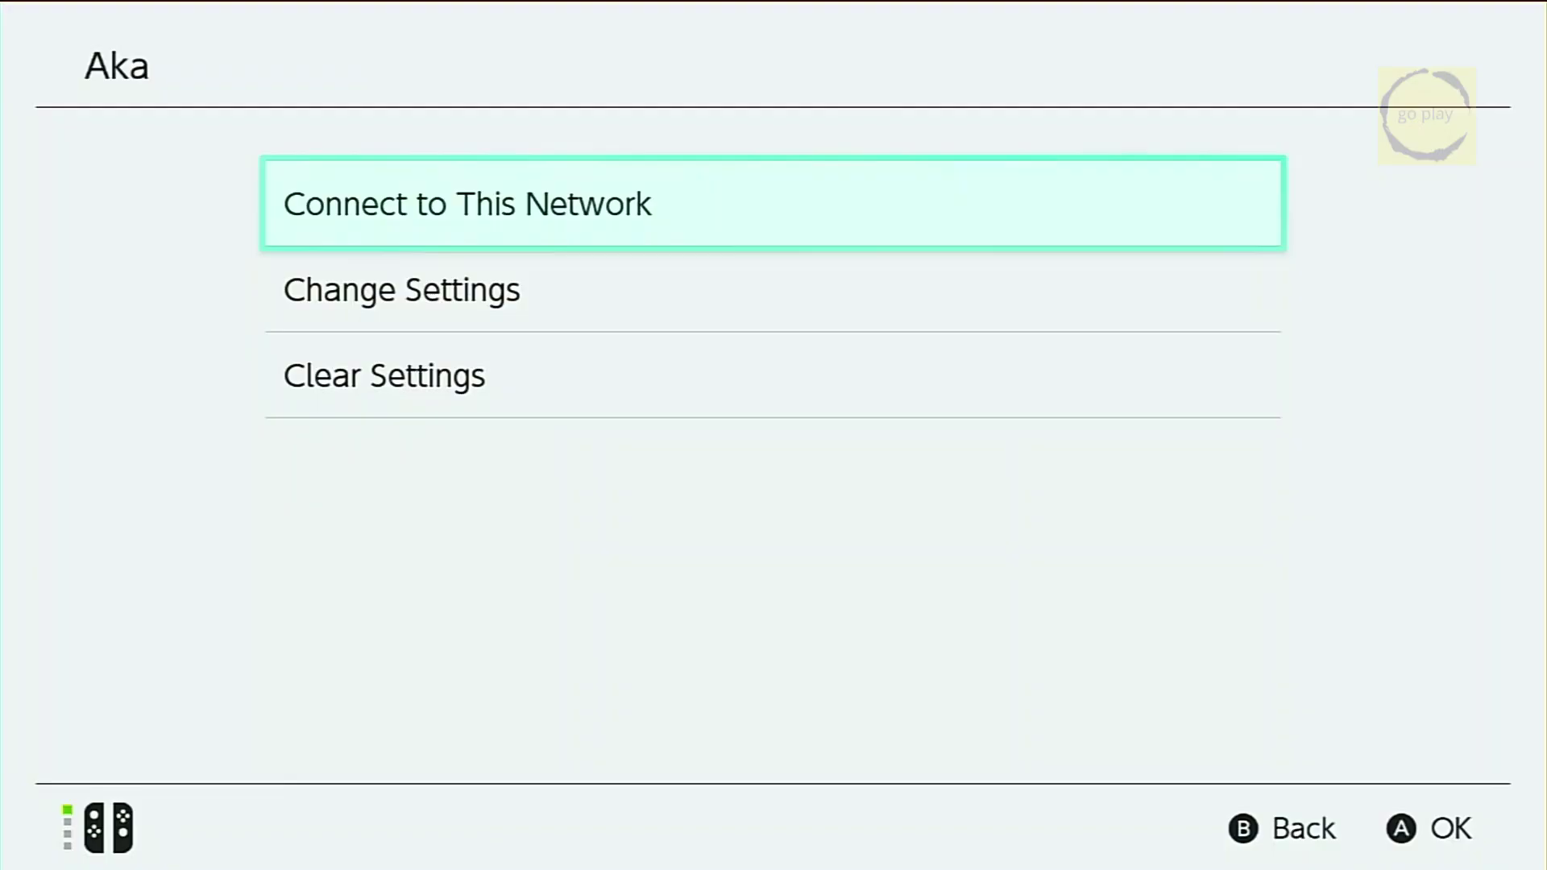
key("Return")
key("Return")
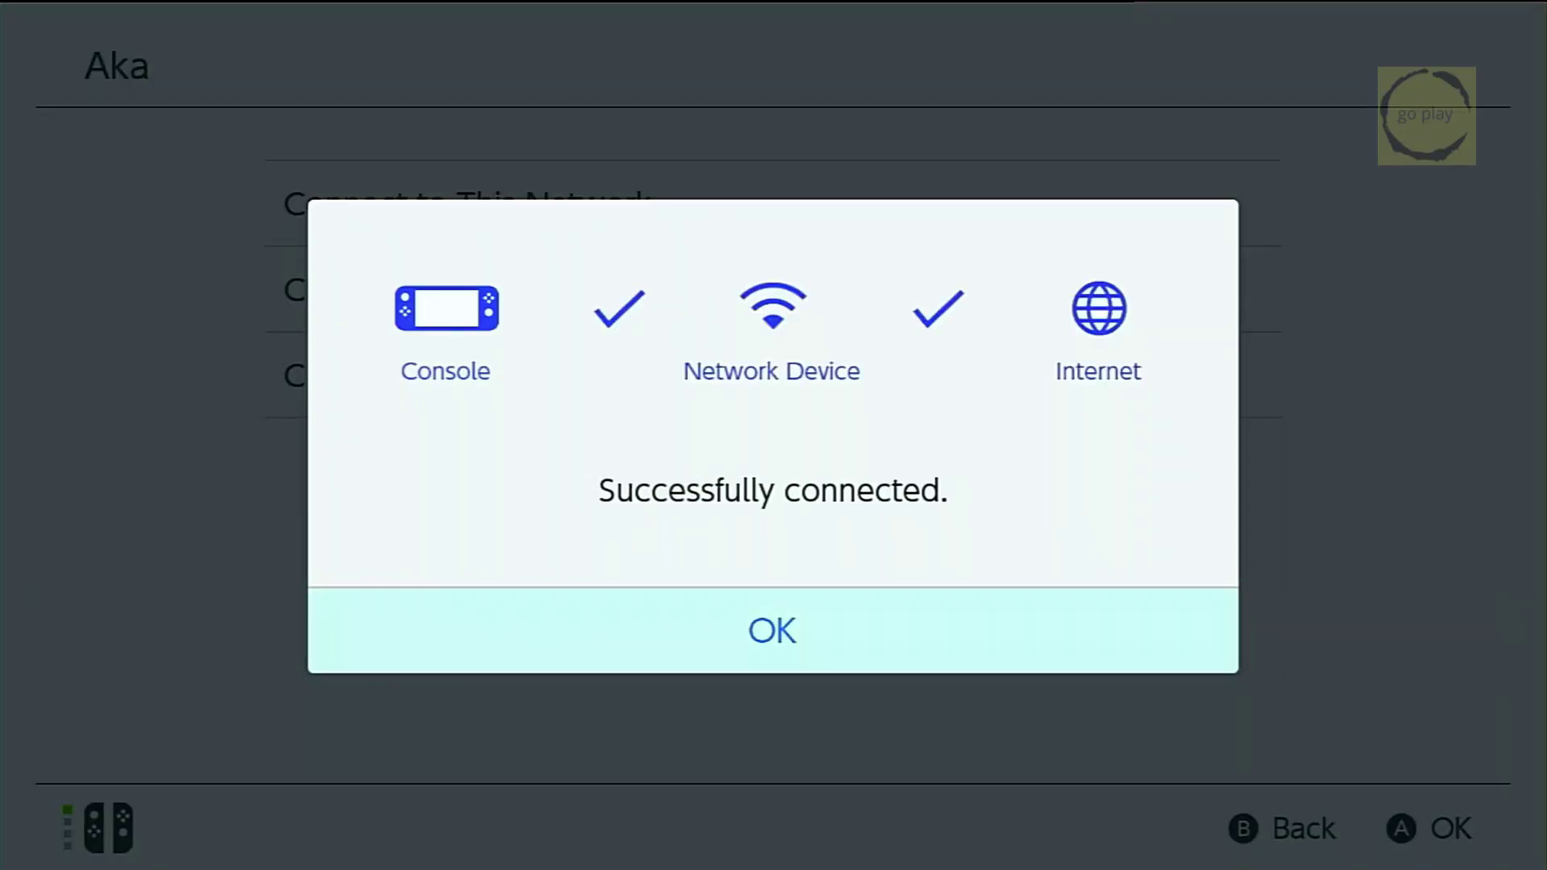
key("Escape")
key("Escape")
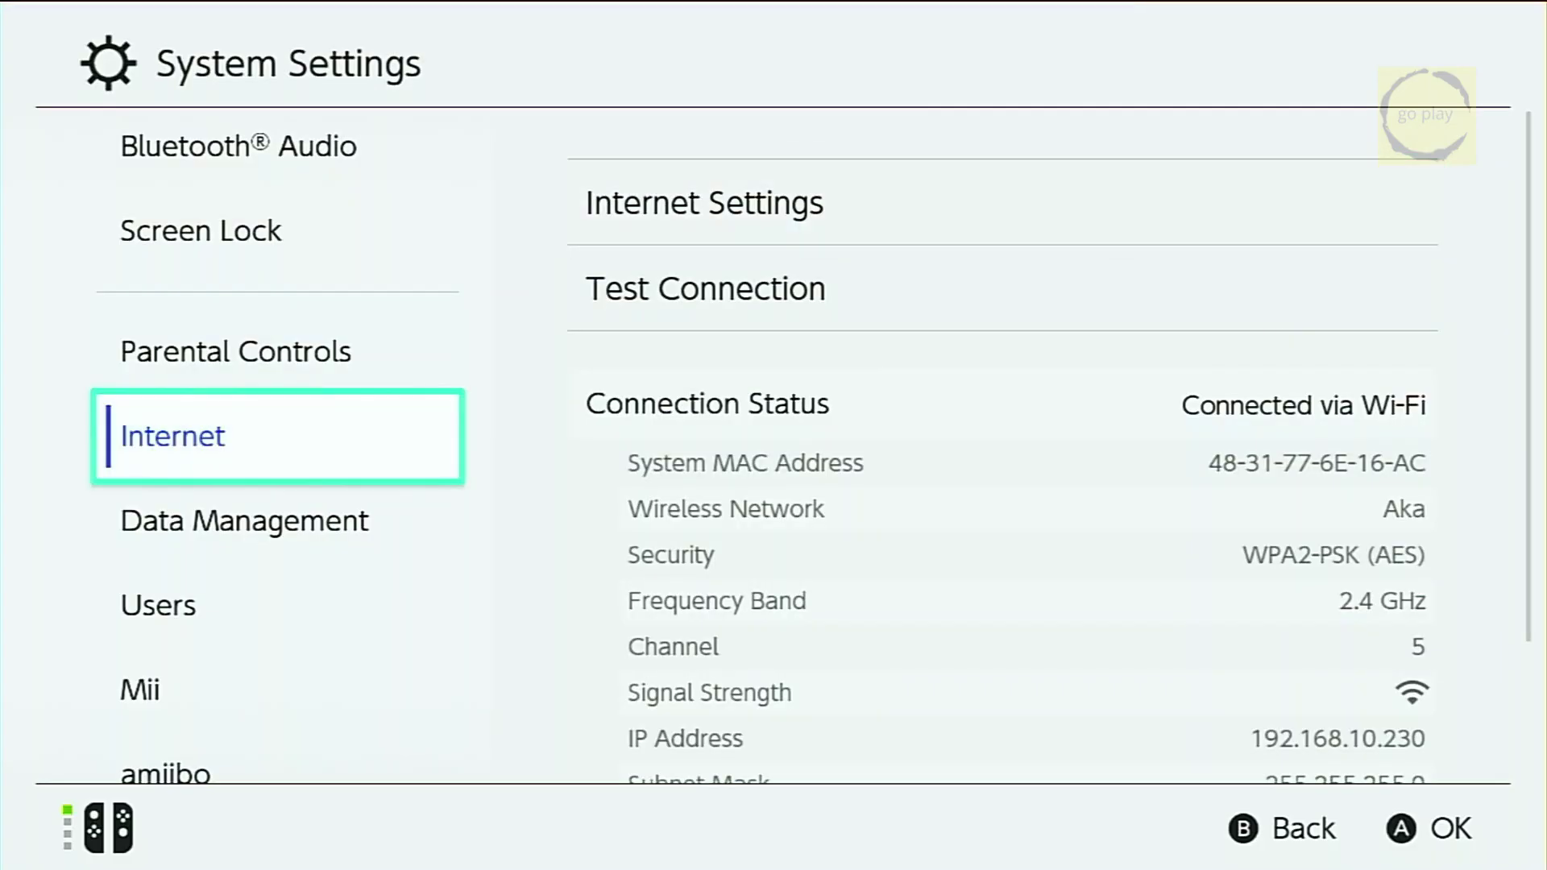
key("Down")
key("Down")
key("Down")
key("Down")
key("Down")
key("Down")
key("Down")
key("Down")
key("Down")
key("Down")
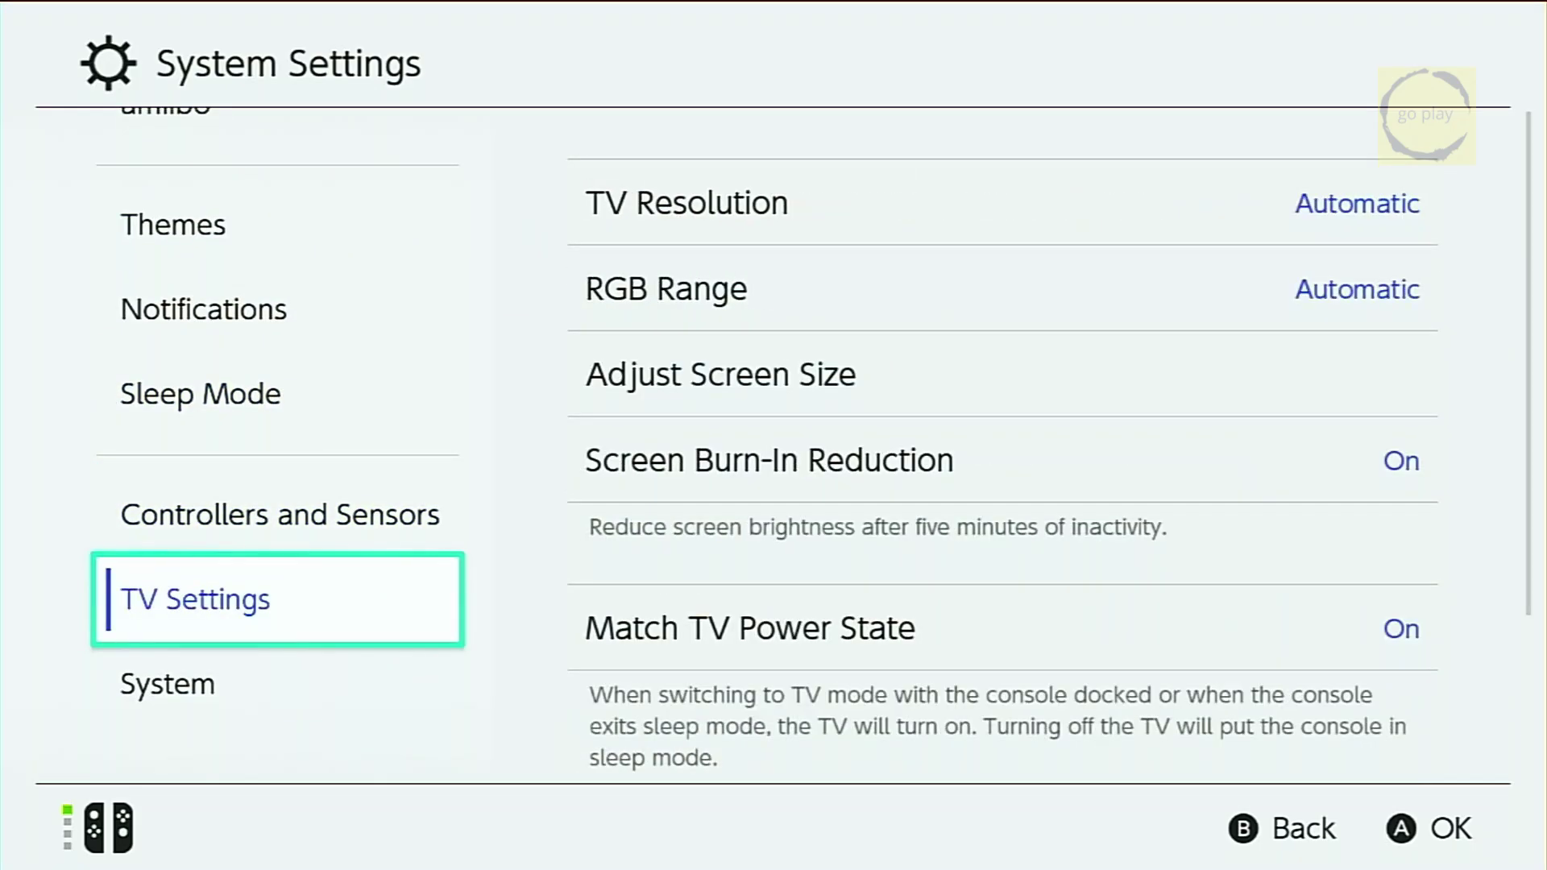
Step: Run the available System Update over 20.4.0 and accept the restart to install it
key("Right")
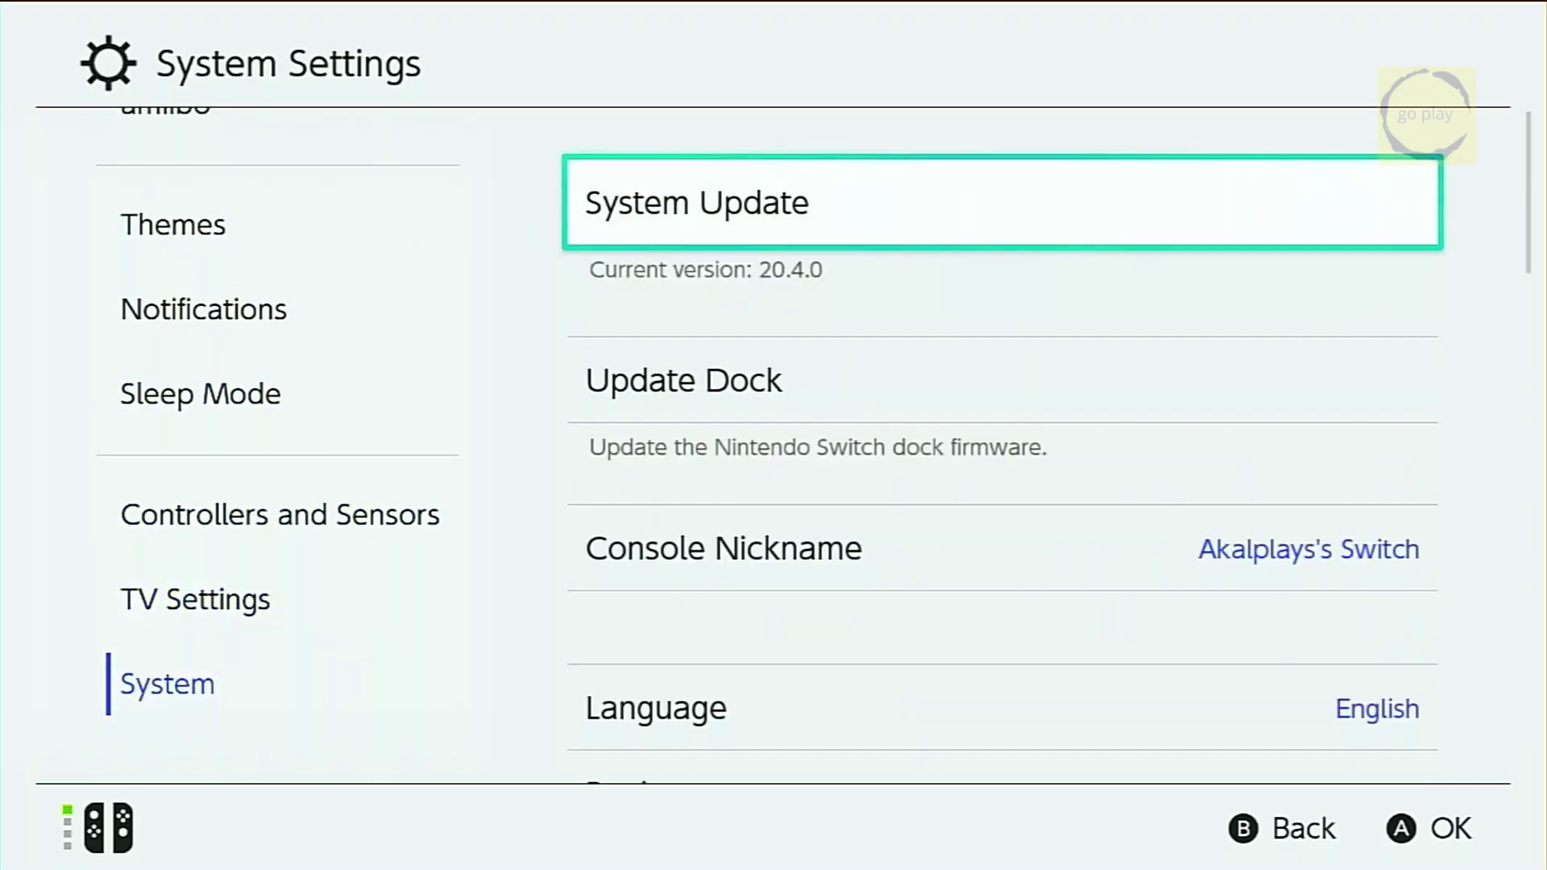
key("Return")
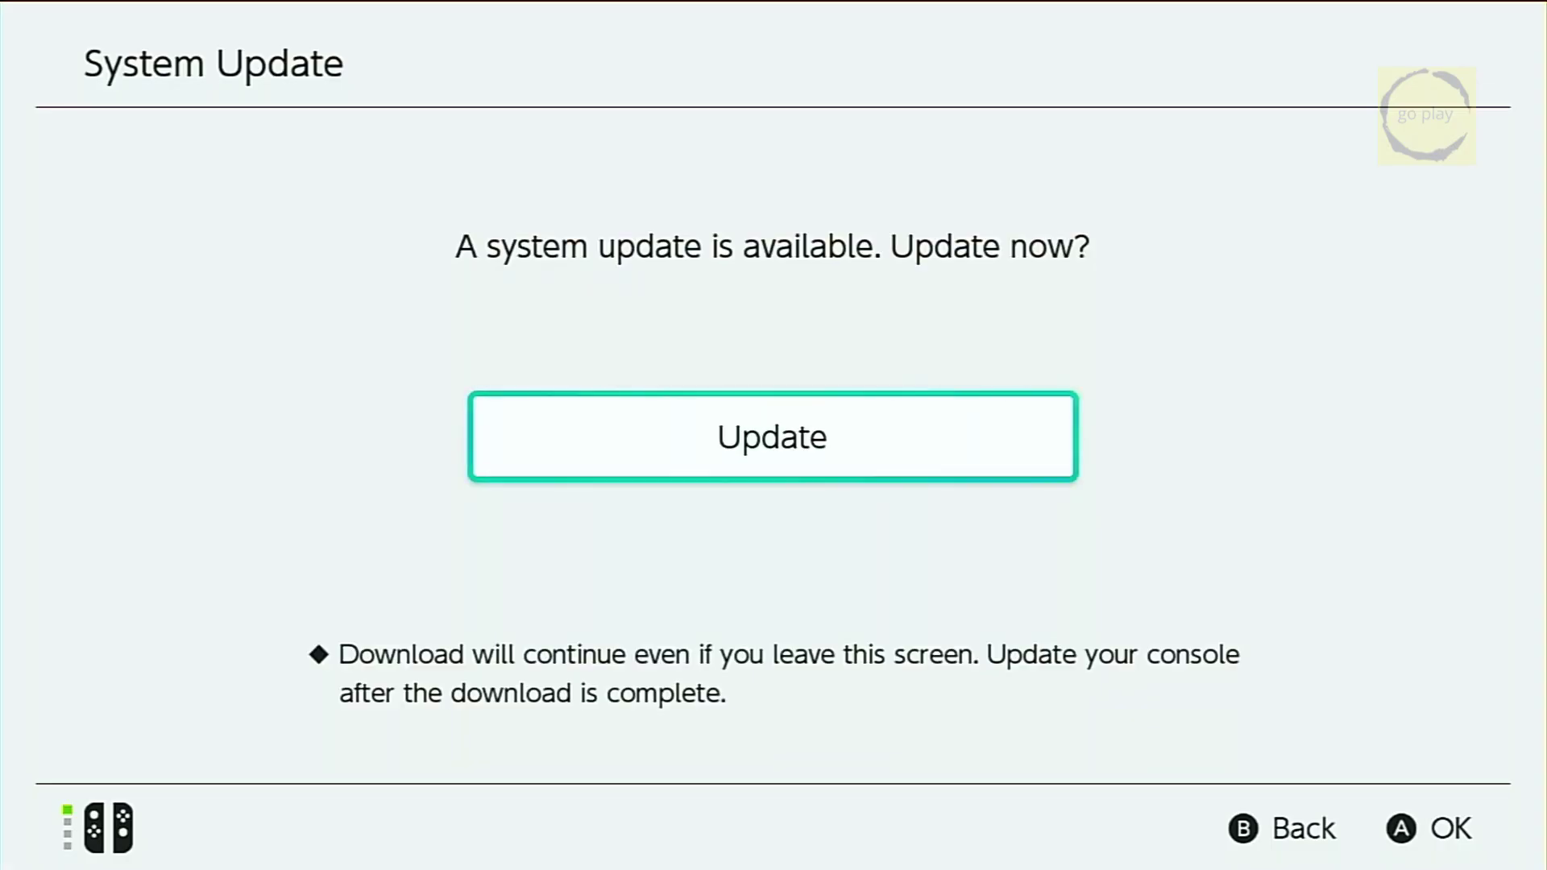
key("Return")
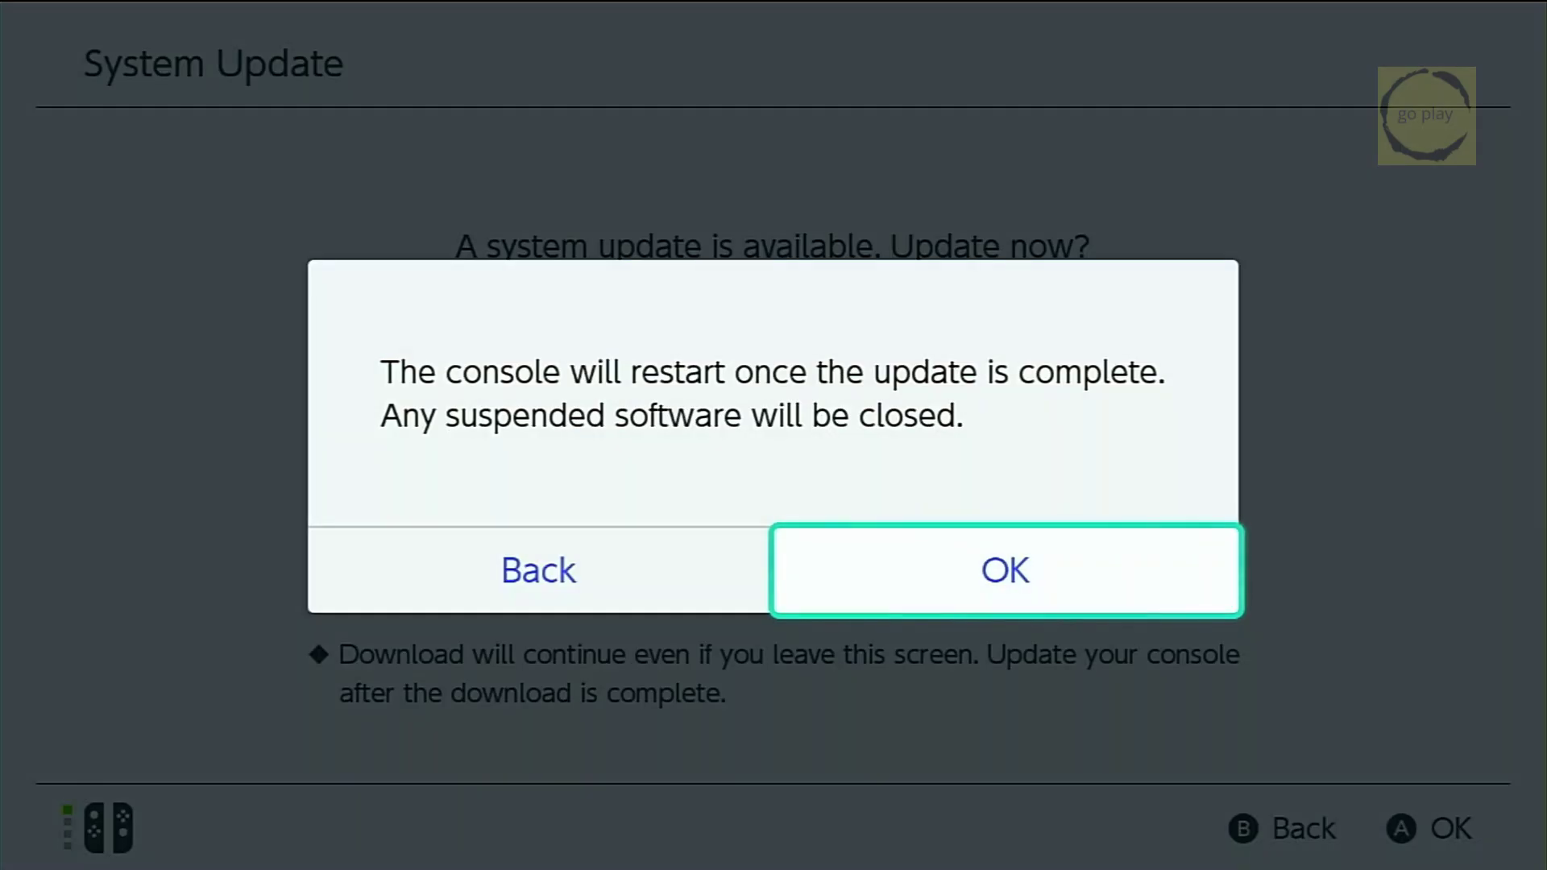
key("Return")
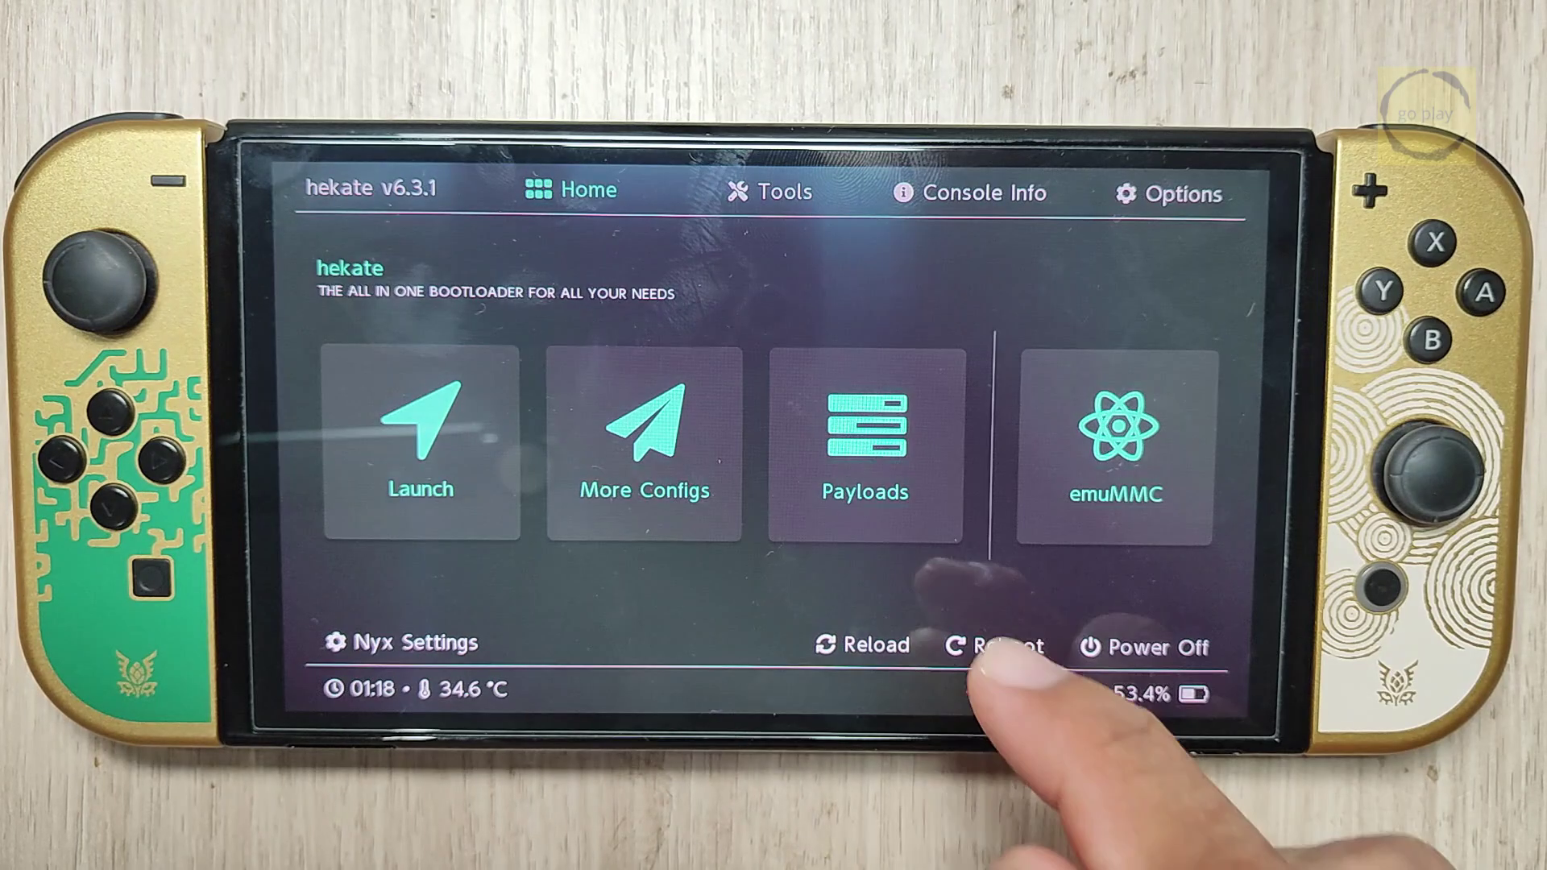
Step: Boot into stock firmware and check System Settings shows version 20.5.0
left_click(997, 645)
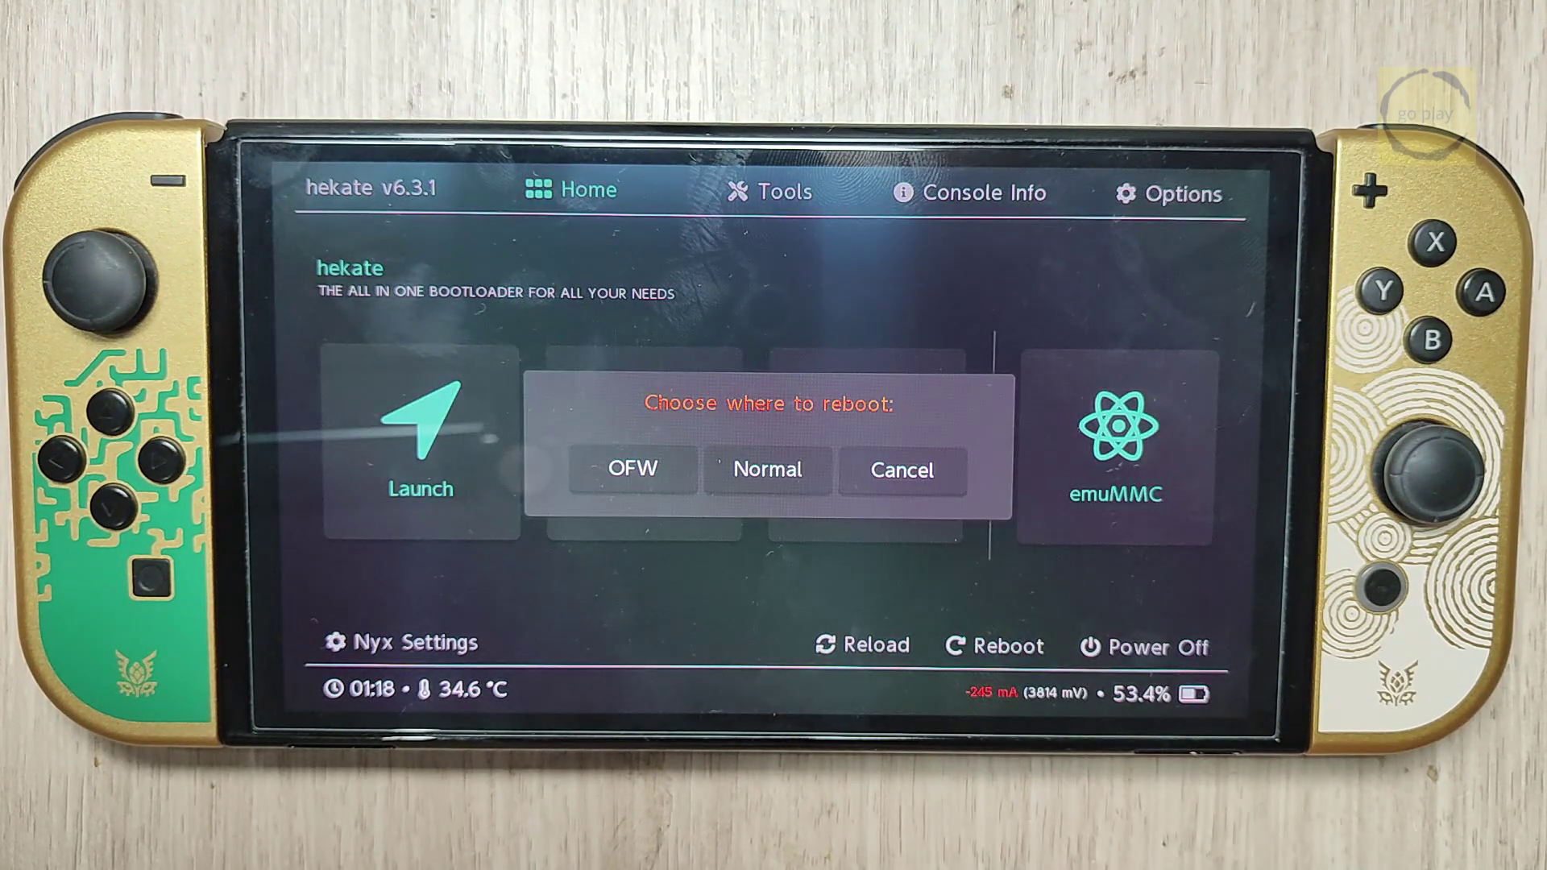
left_click(633, 469)
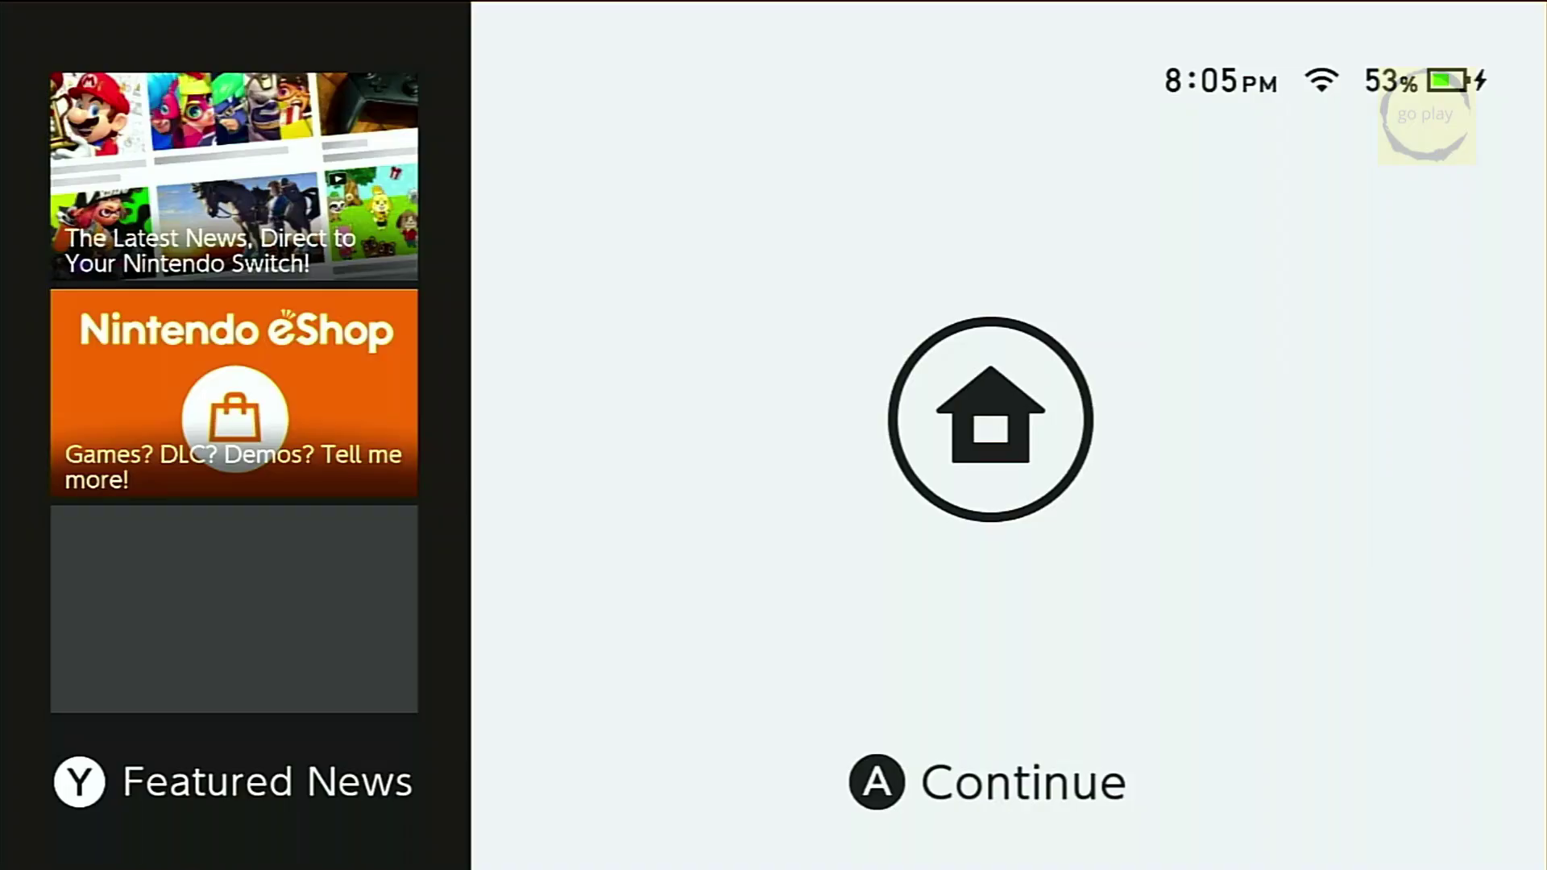
key("Return")
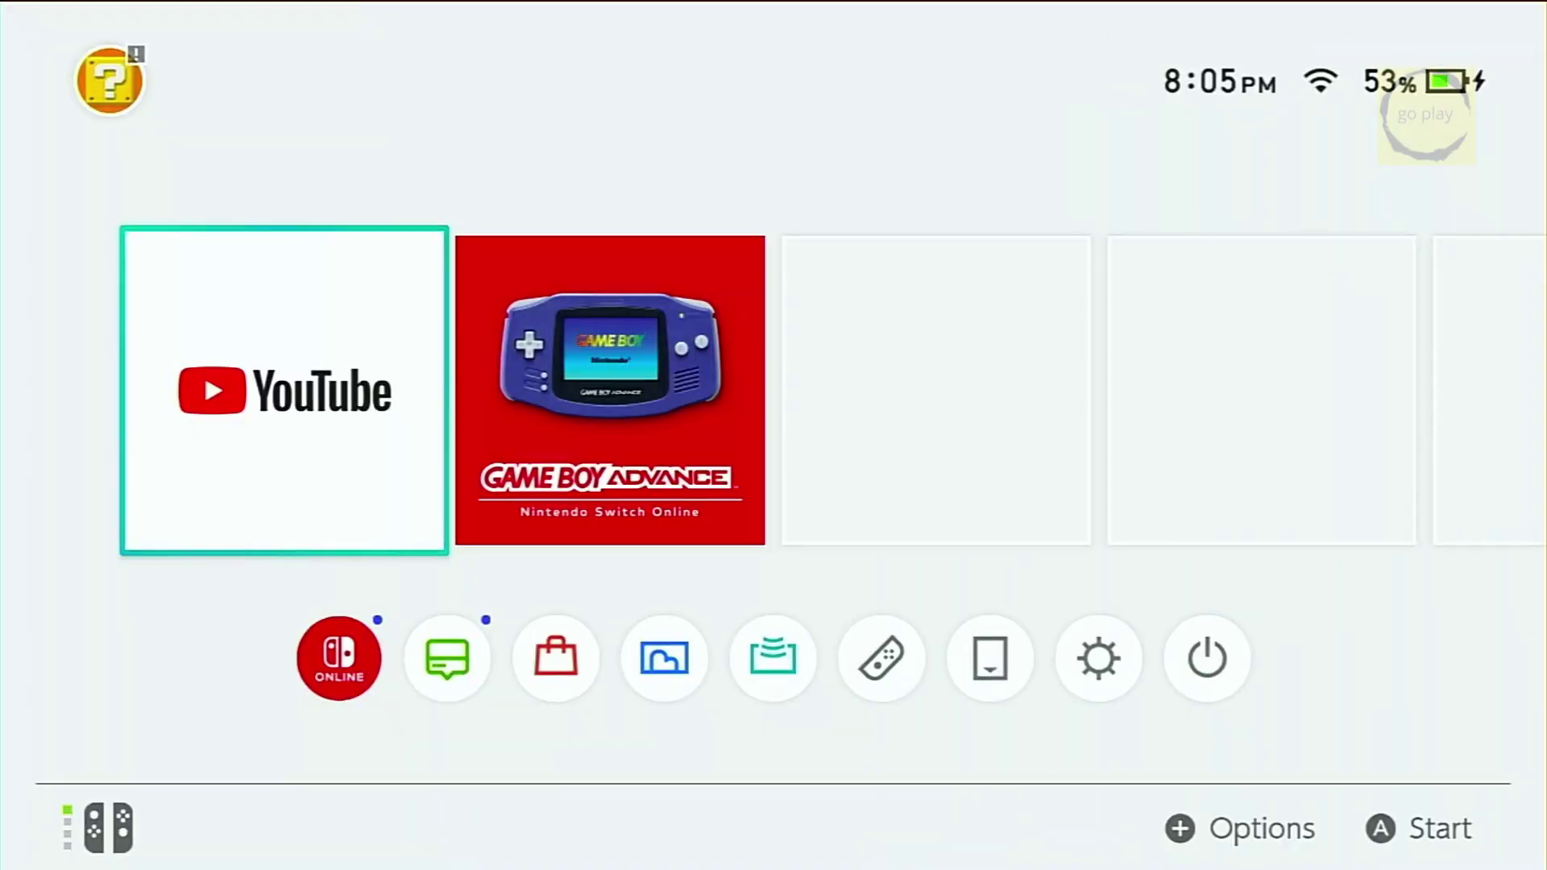
key("Down")
key("Right")
key("Right")
key("Right")
key("Right")
key("Right")
key("Right")
key("Right")
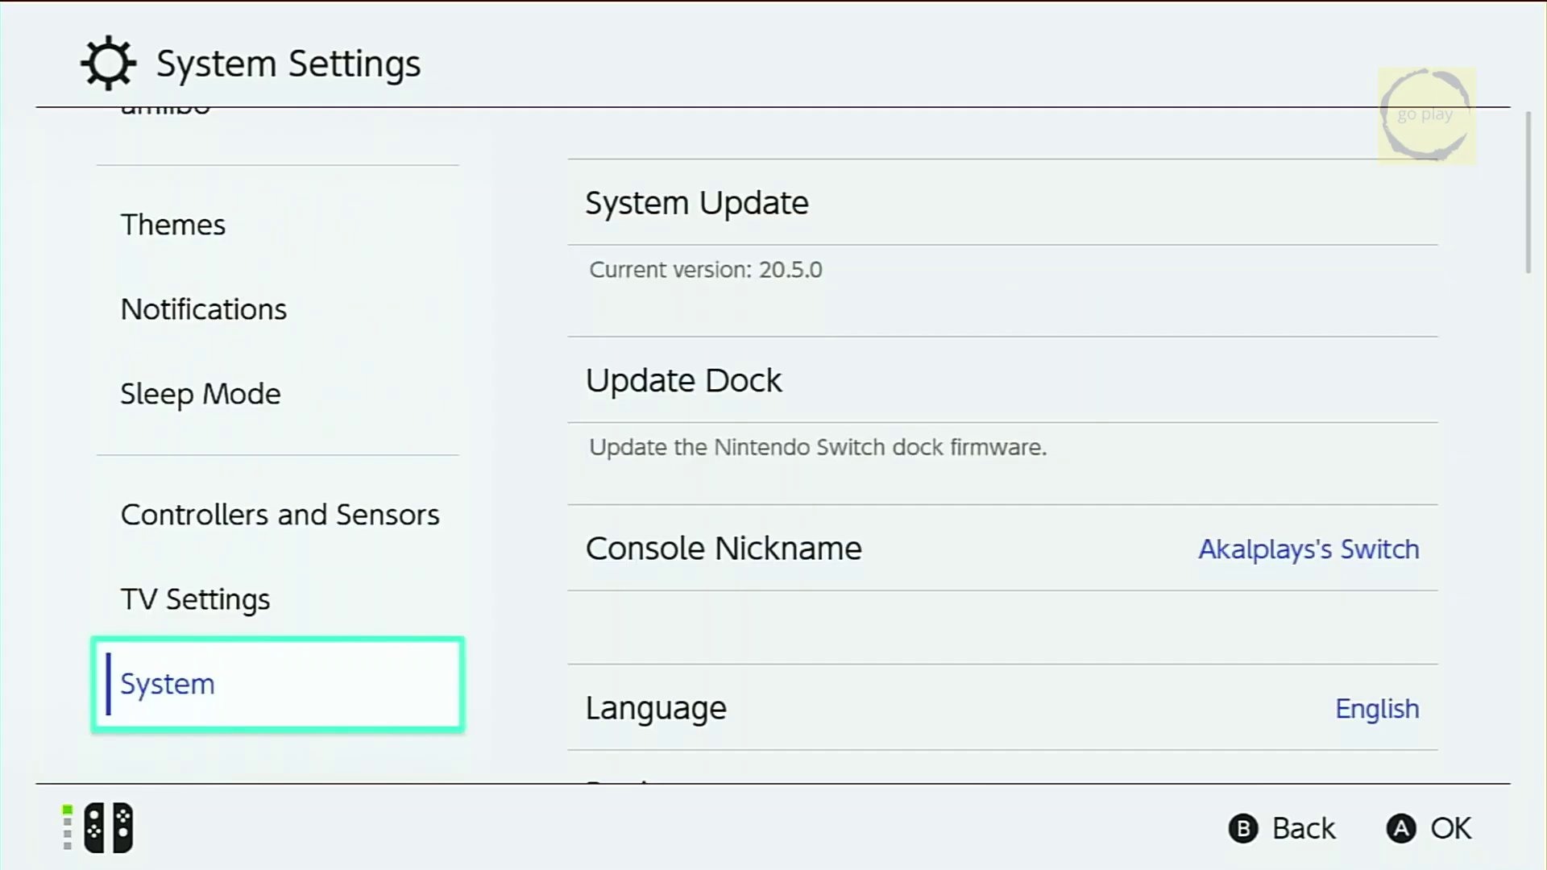
Step: Return HOME and turn the console off from the power menu
key("Escape")
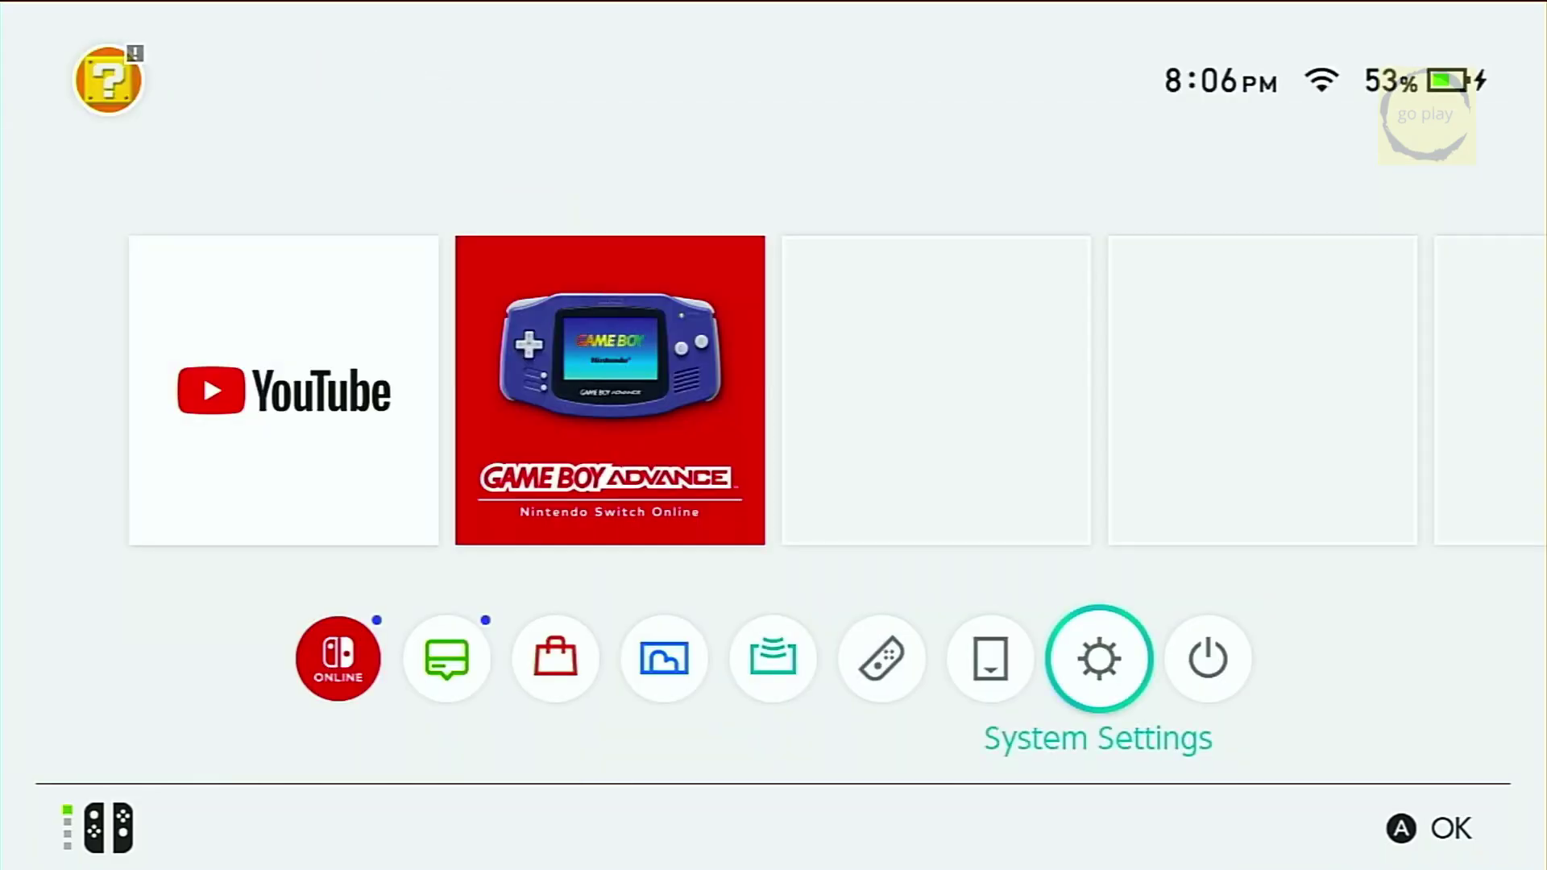
key("Left")
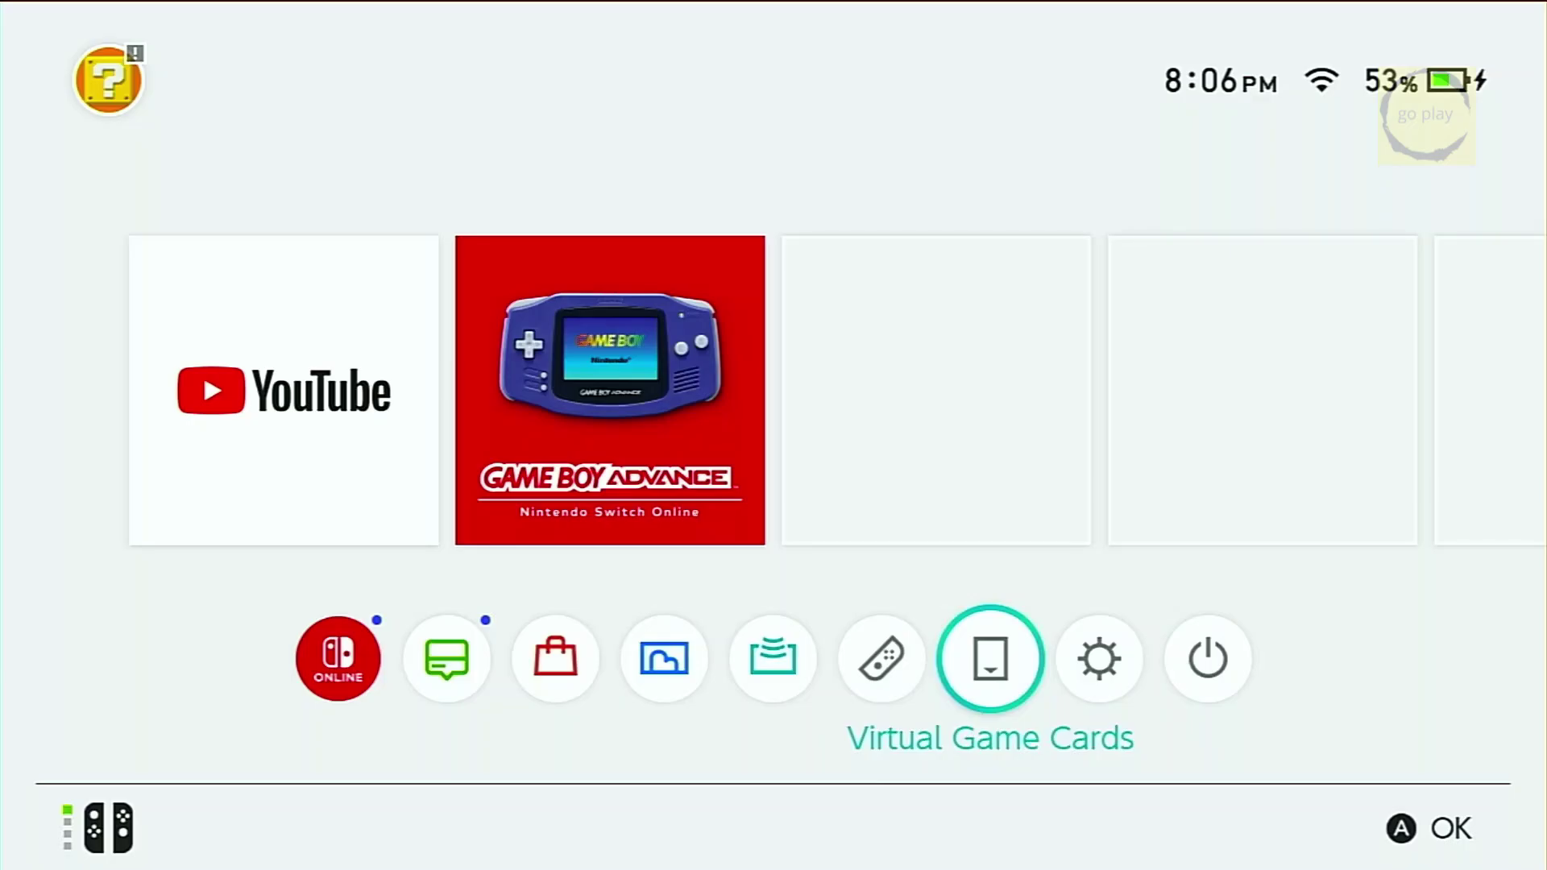
key("Up")
key("XF86PowerOff")
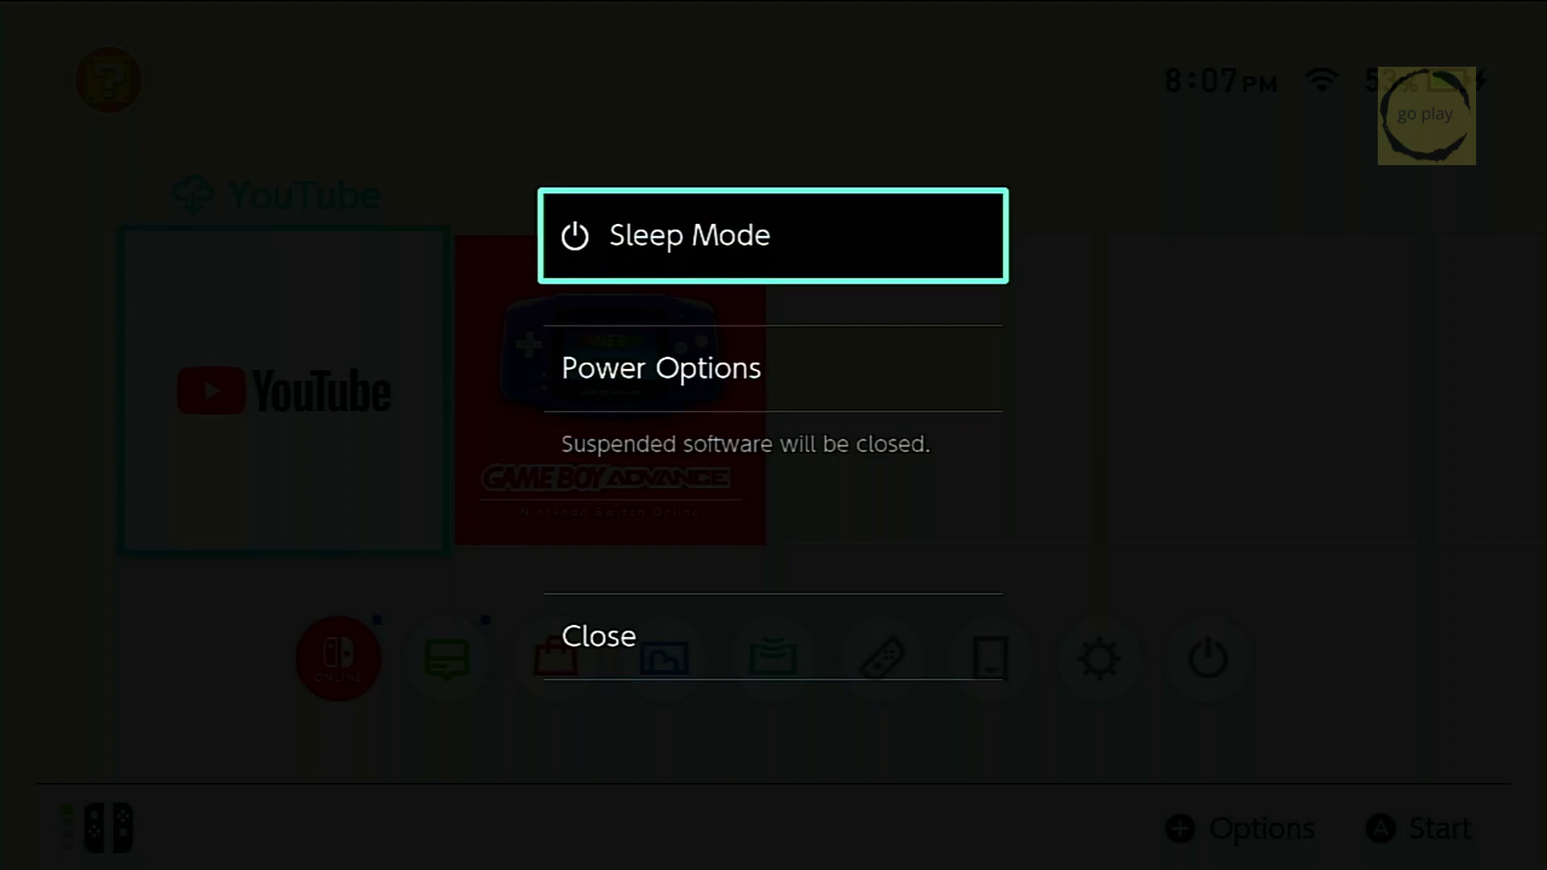
key("Down")
key("Return")
key("Down")
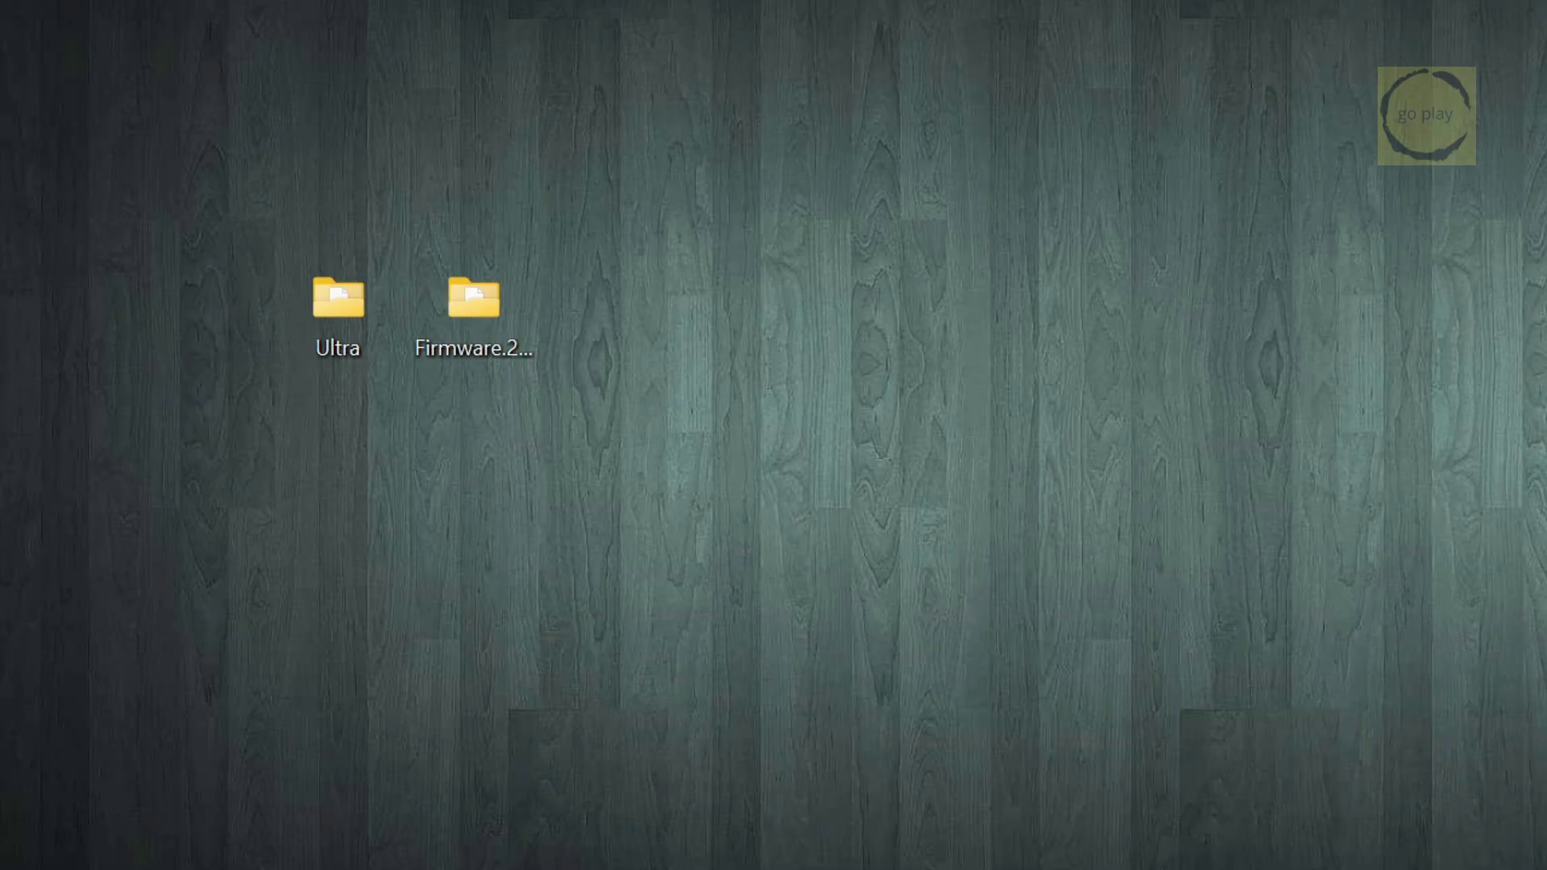
Step: Permanently delete the atmosphere, bootloader and config folders from SWITCH SD (E:)
key("super+e")
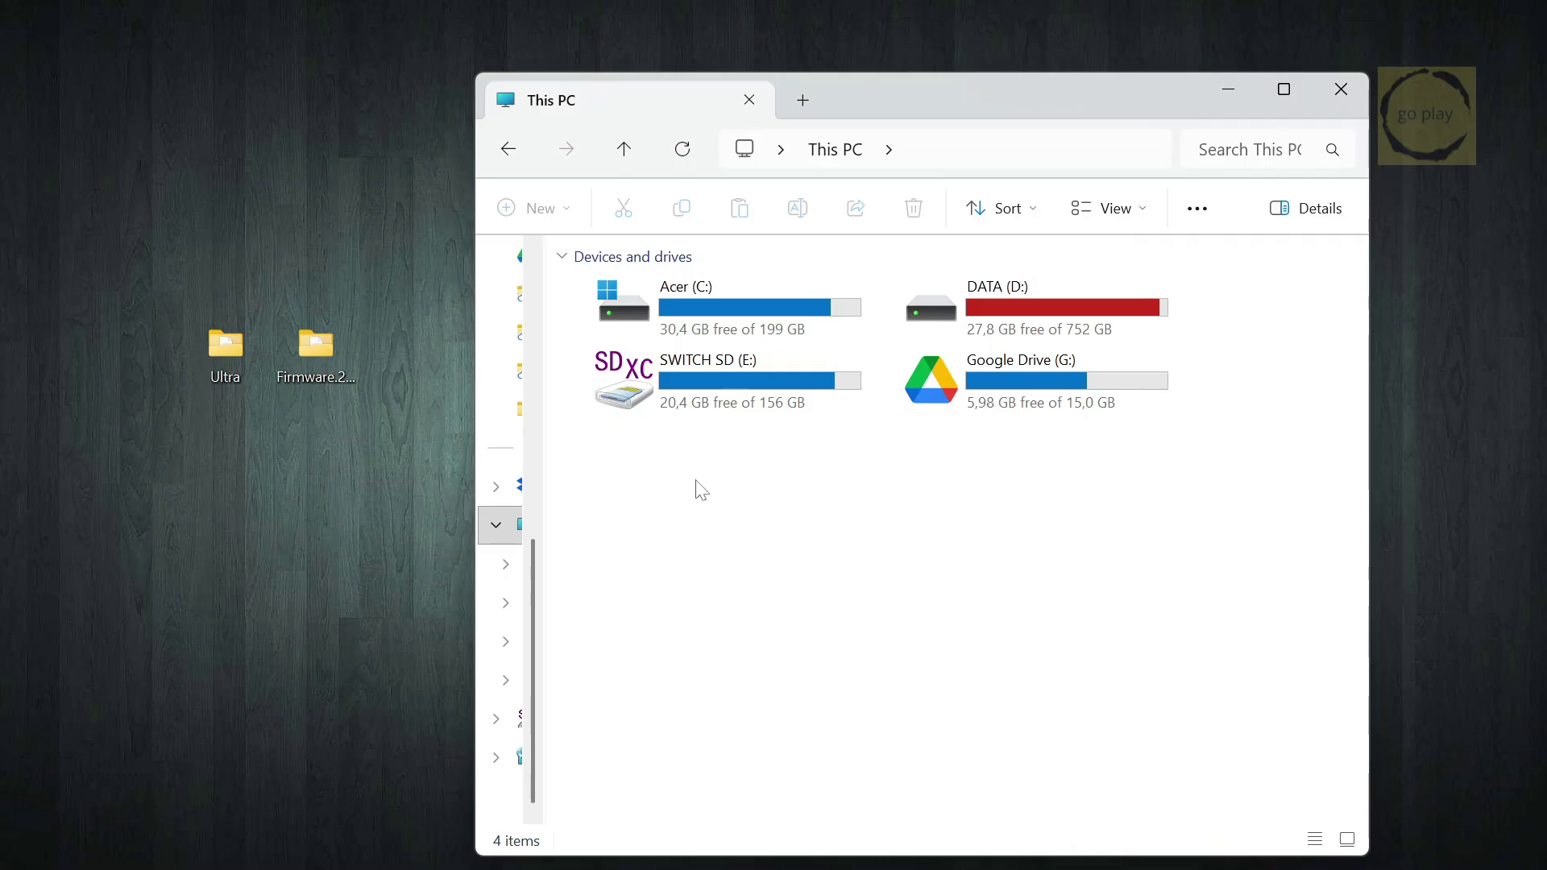
double_click(743, 387)
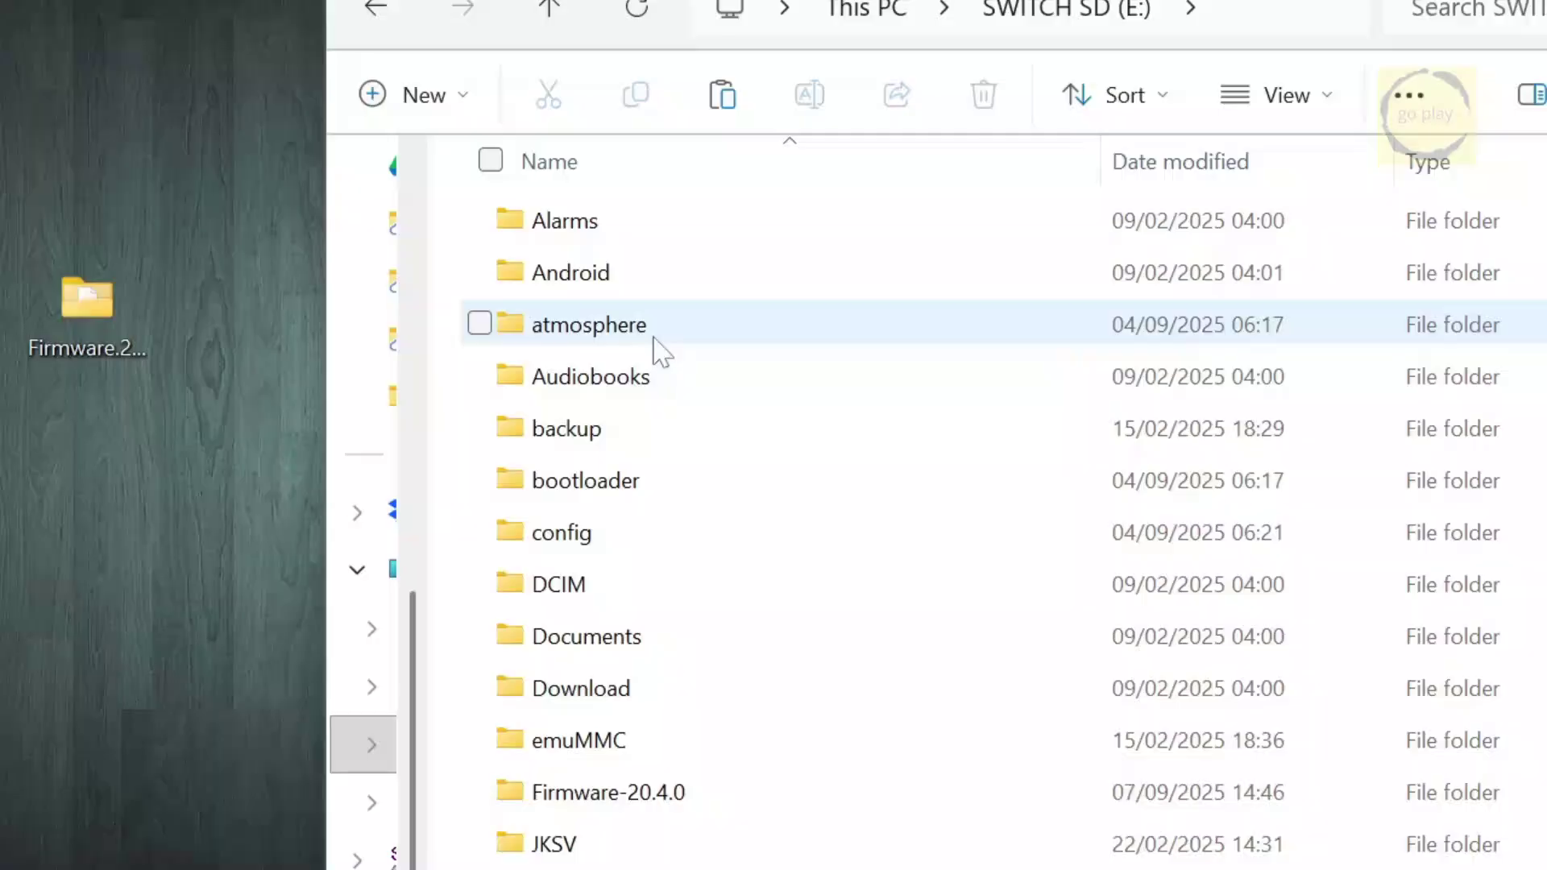
left_click(693, 367)
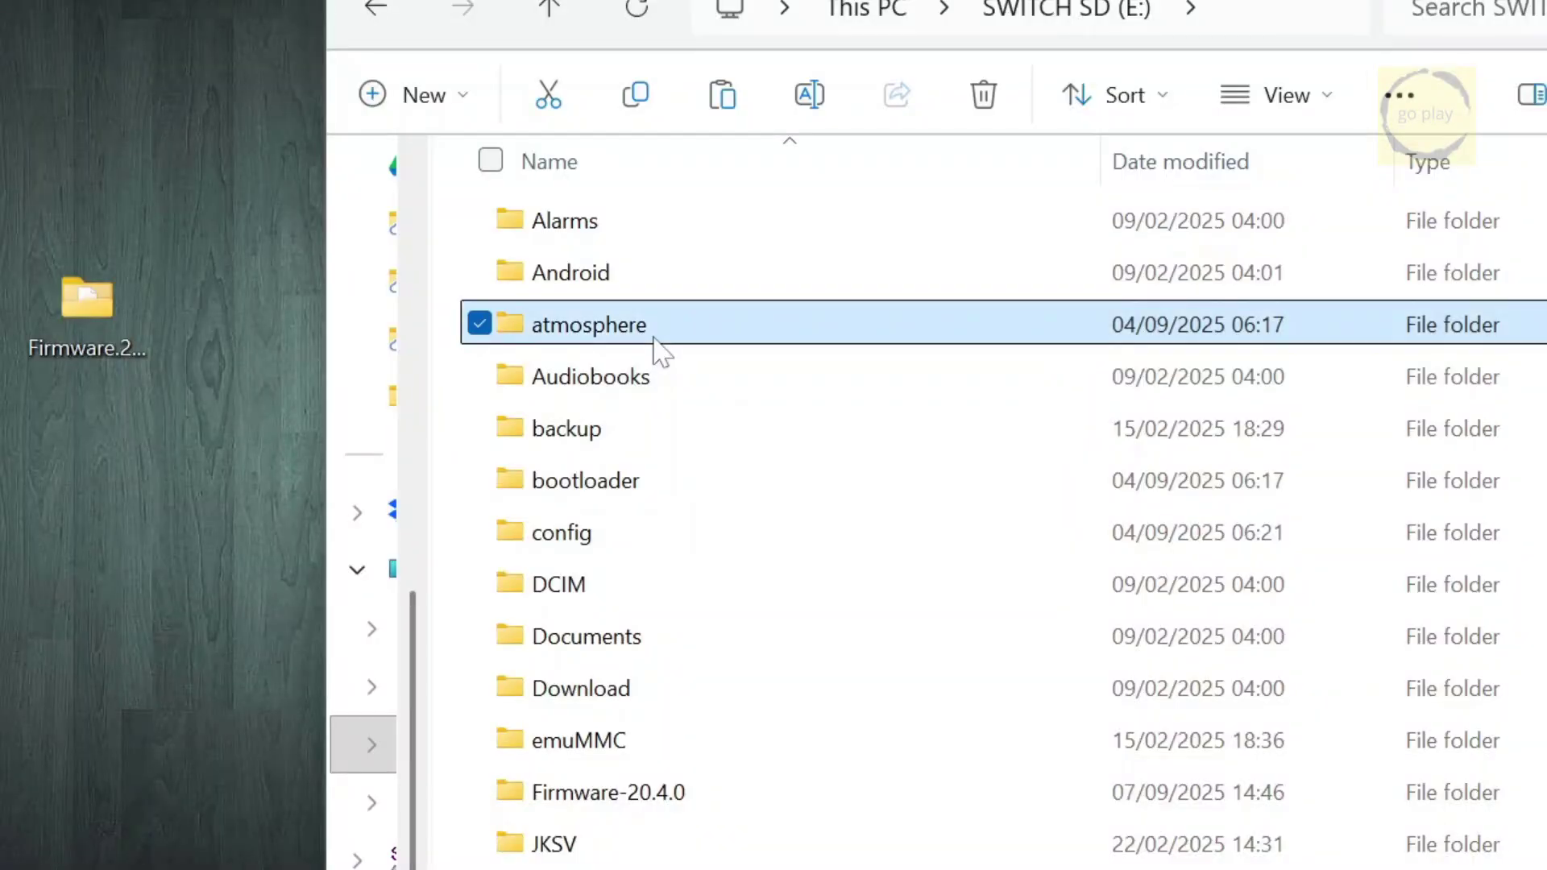
left_click(639, 490, "ctrl")
left_click(622, 541, "ctrl")
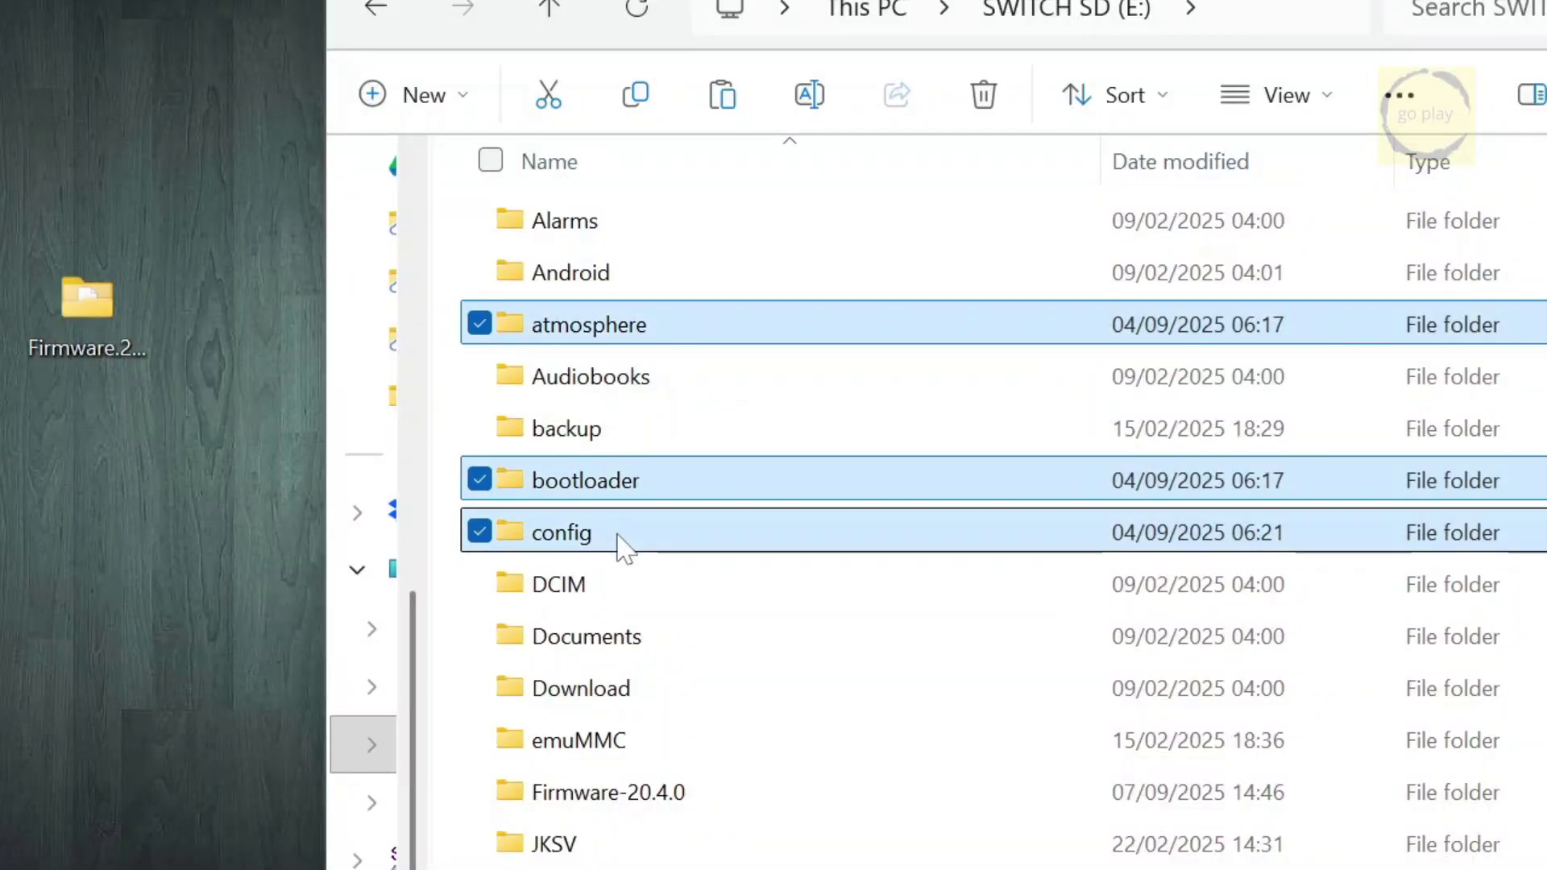
right_click(780, 488)
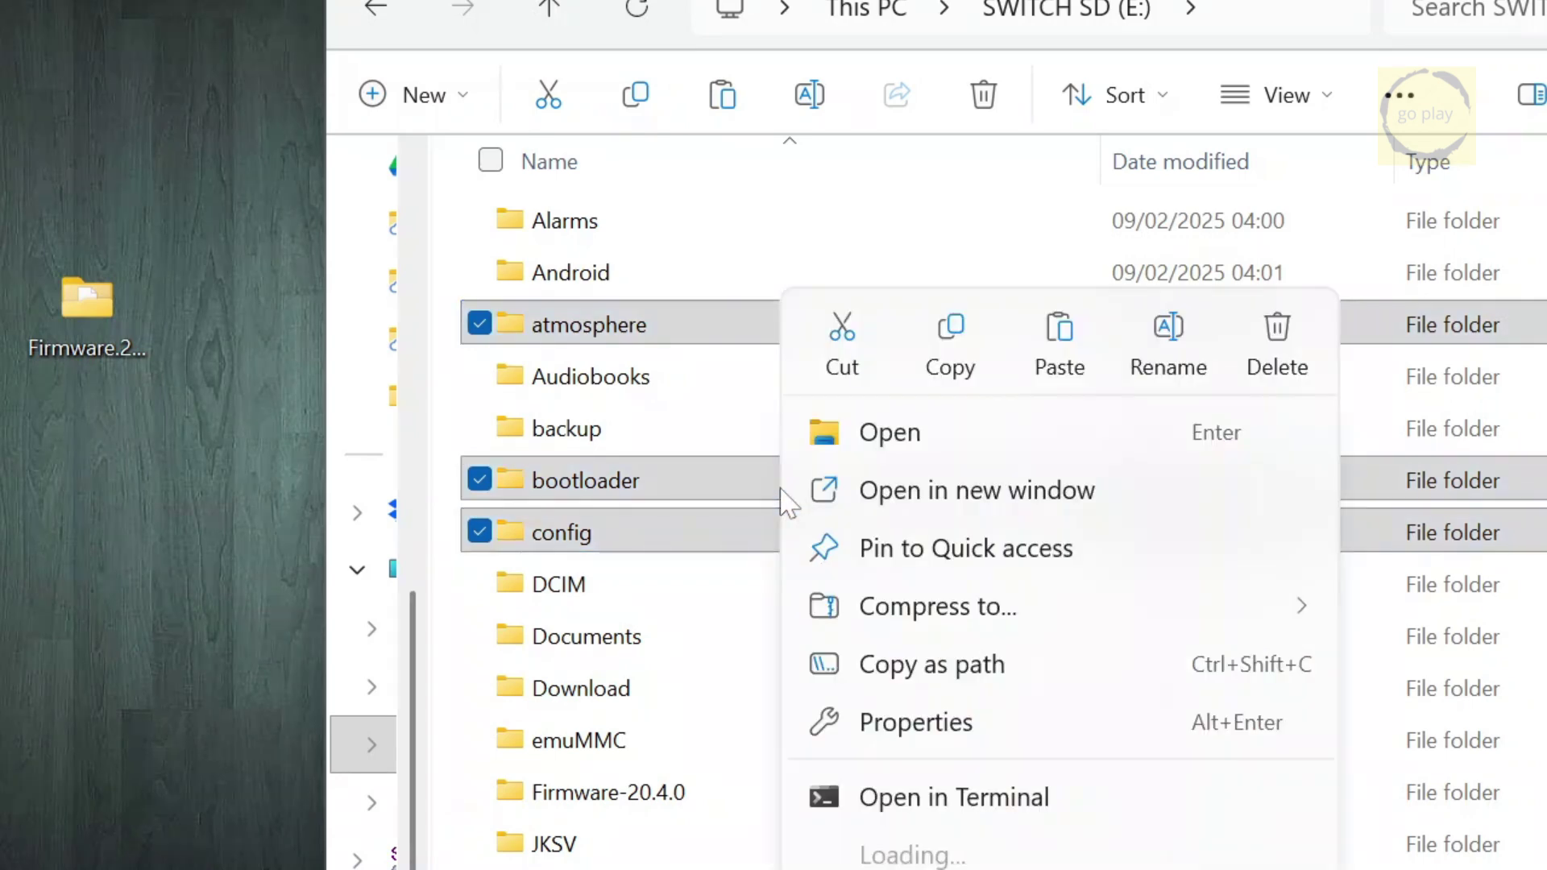
left_click(1277, 347)
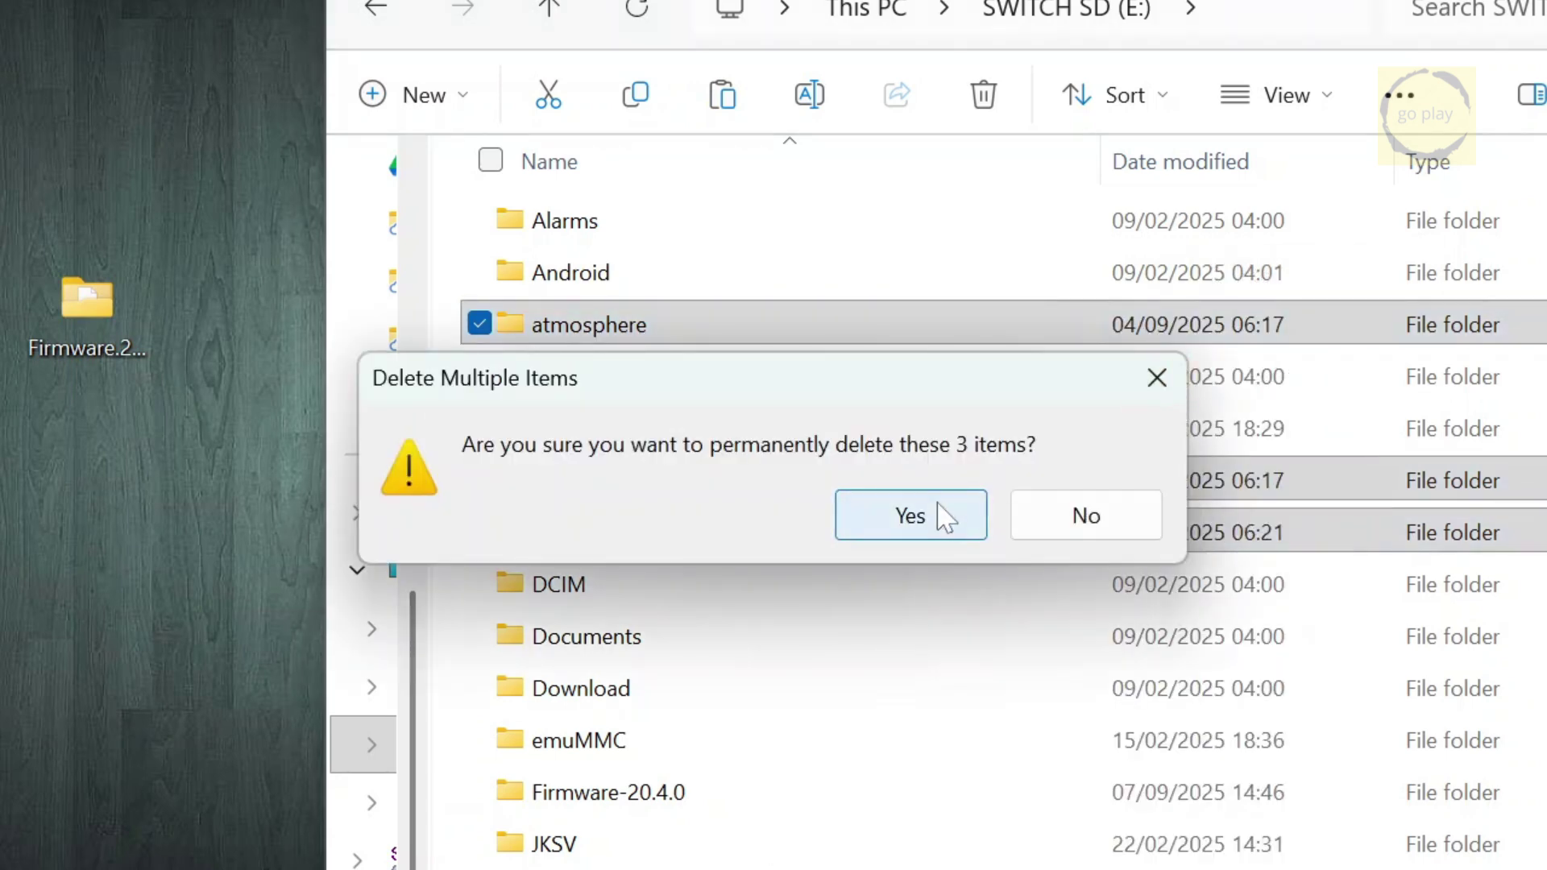
left_click(942, 512)
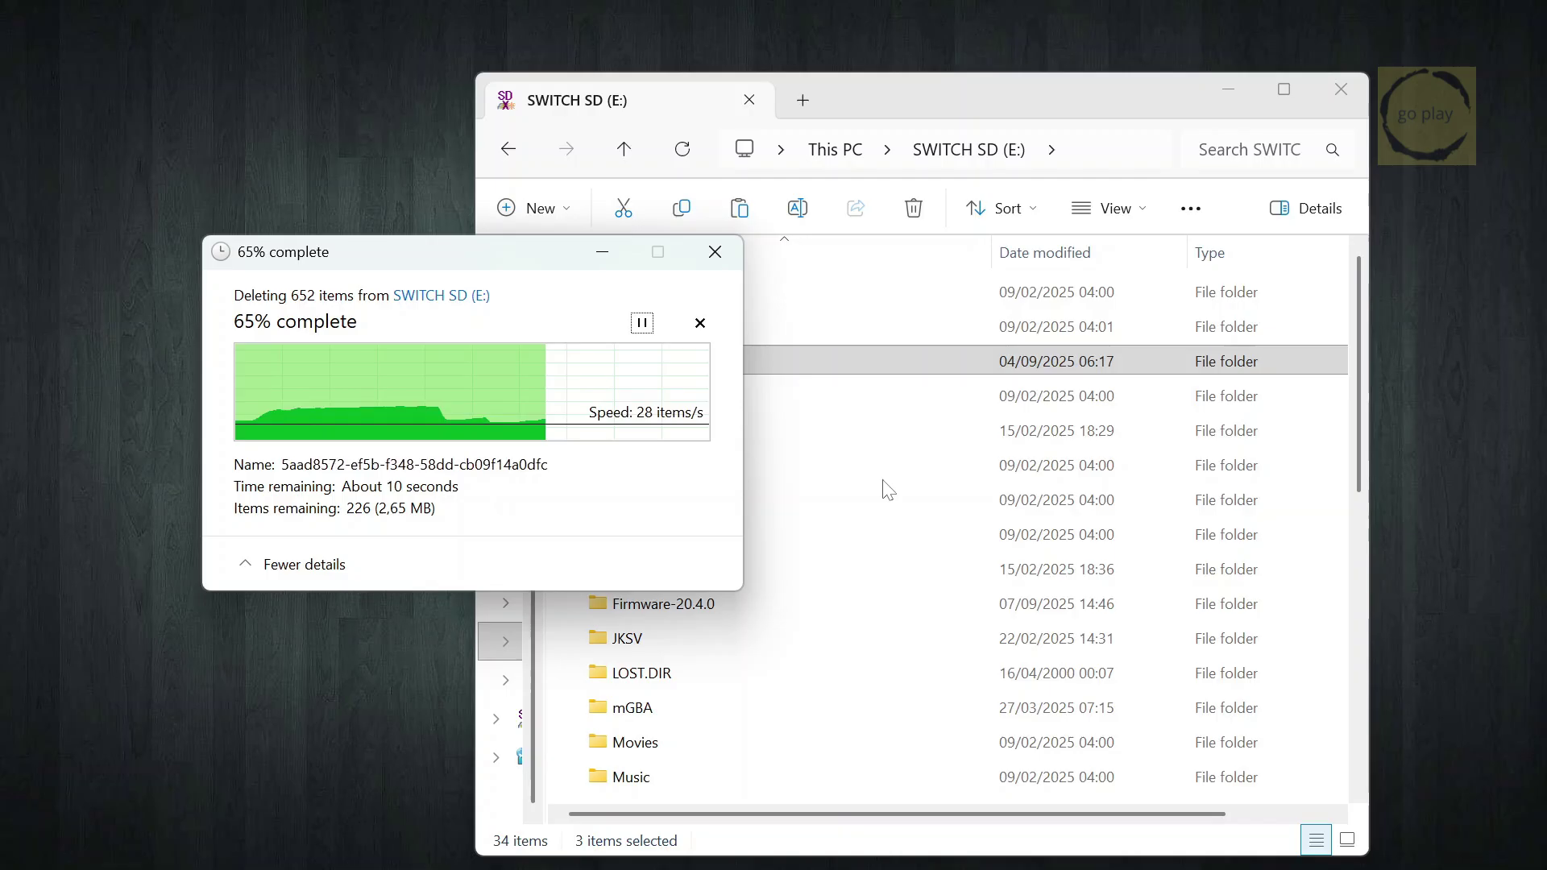
Step: Open the Ultra folder beside the SD window and copy all 11 of its items
left_click_drag(473, 492, 756, 506)
double_click(221, 360)
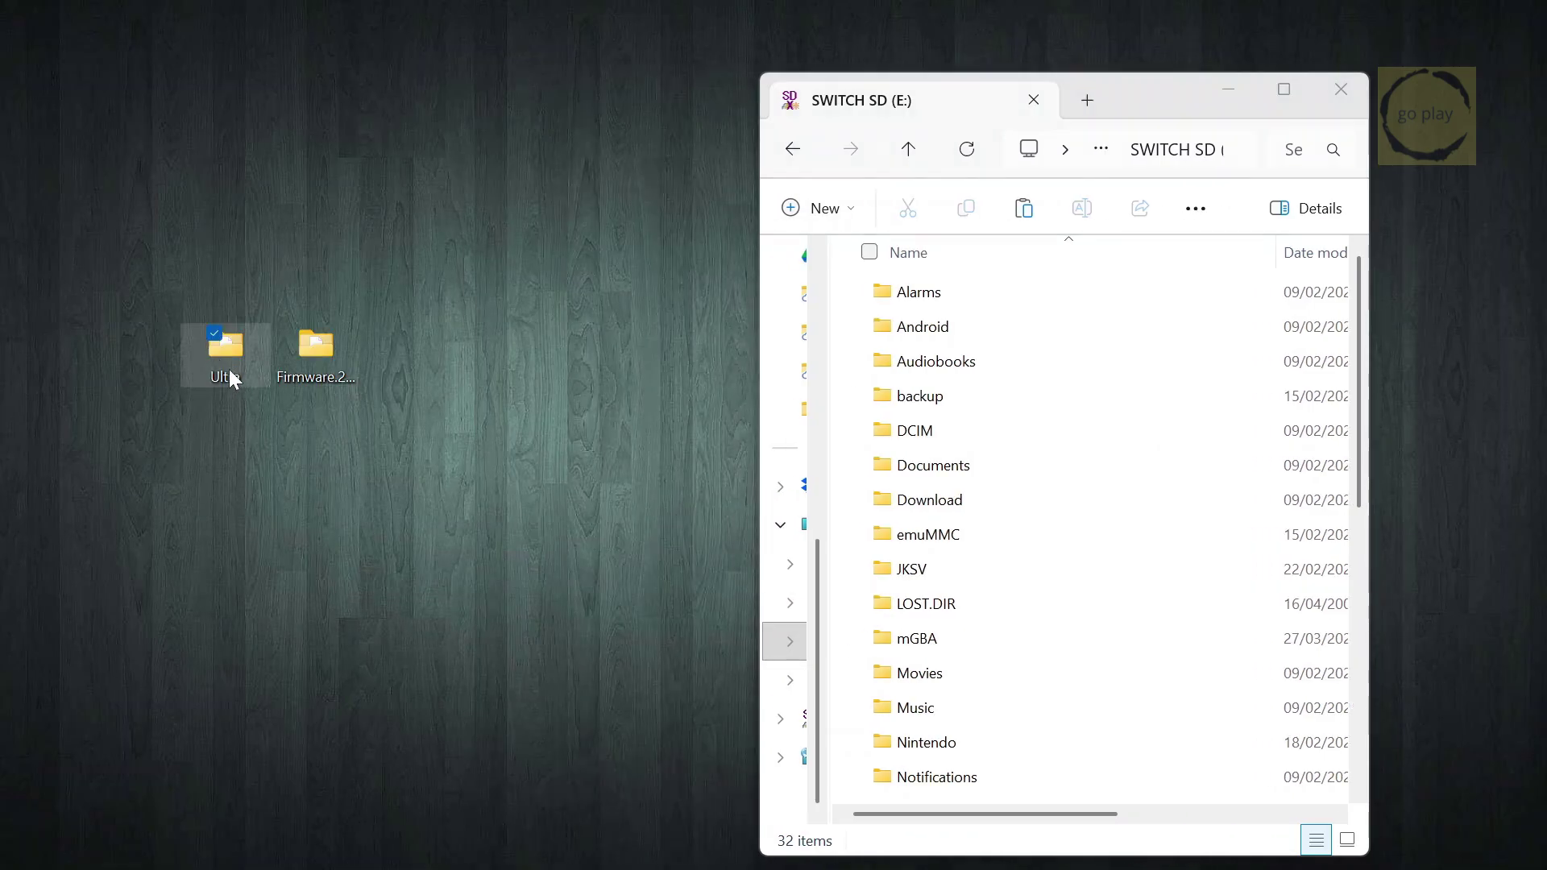
left_click_drag(1062, 151, 516, 114)
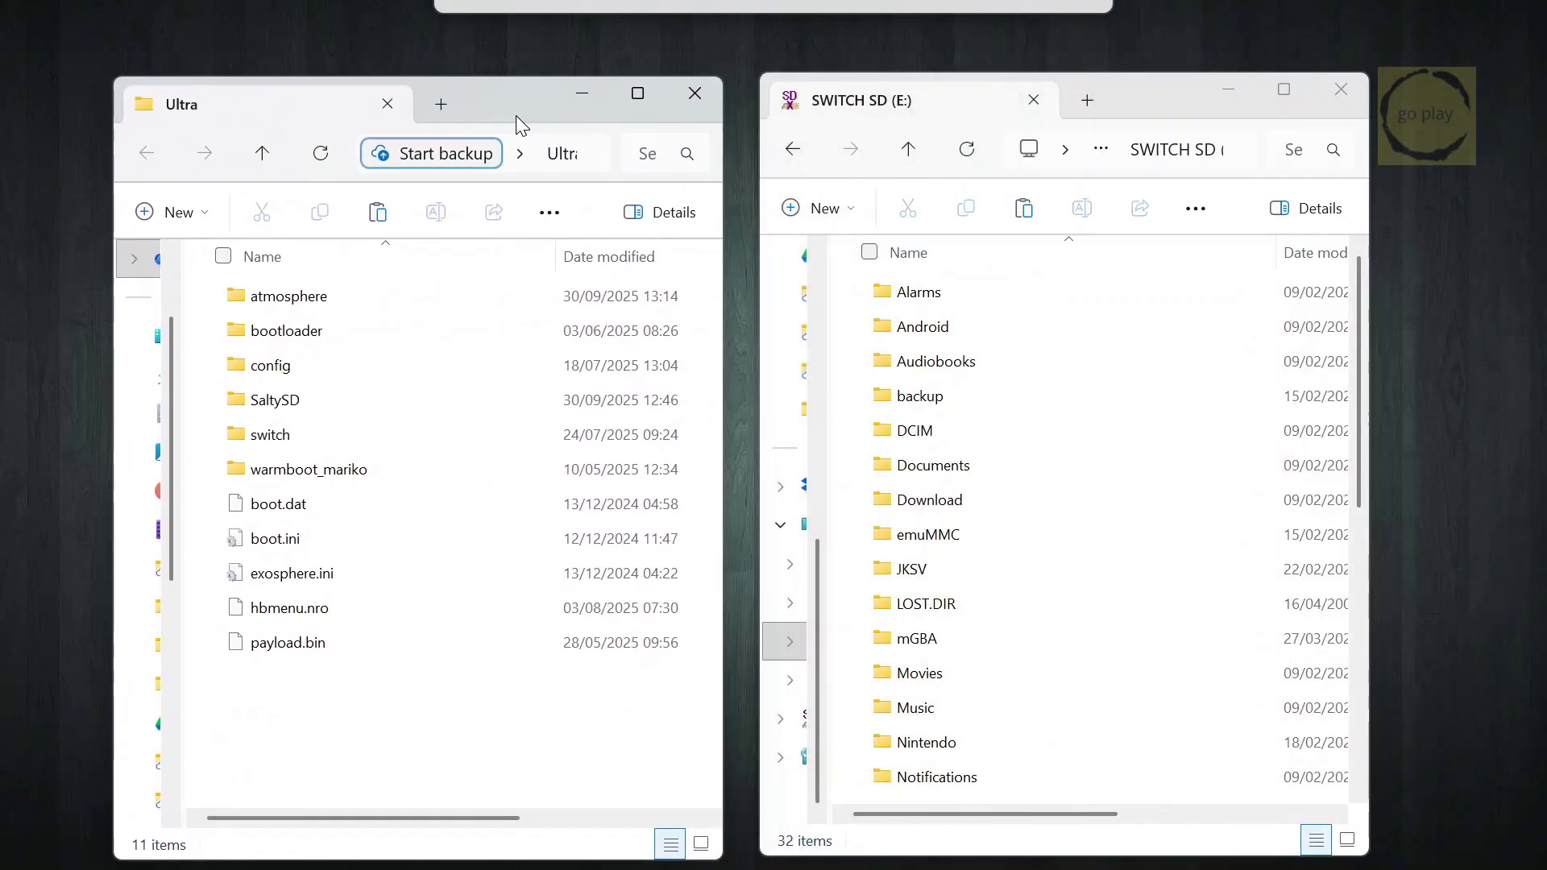
left_click_drag(354, 721, 277, 293)
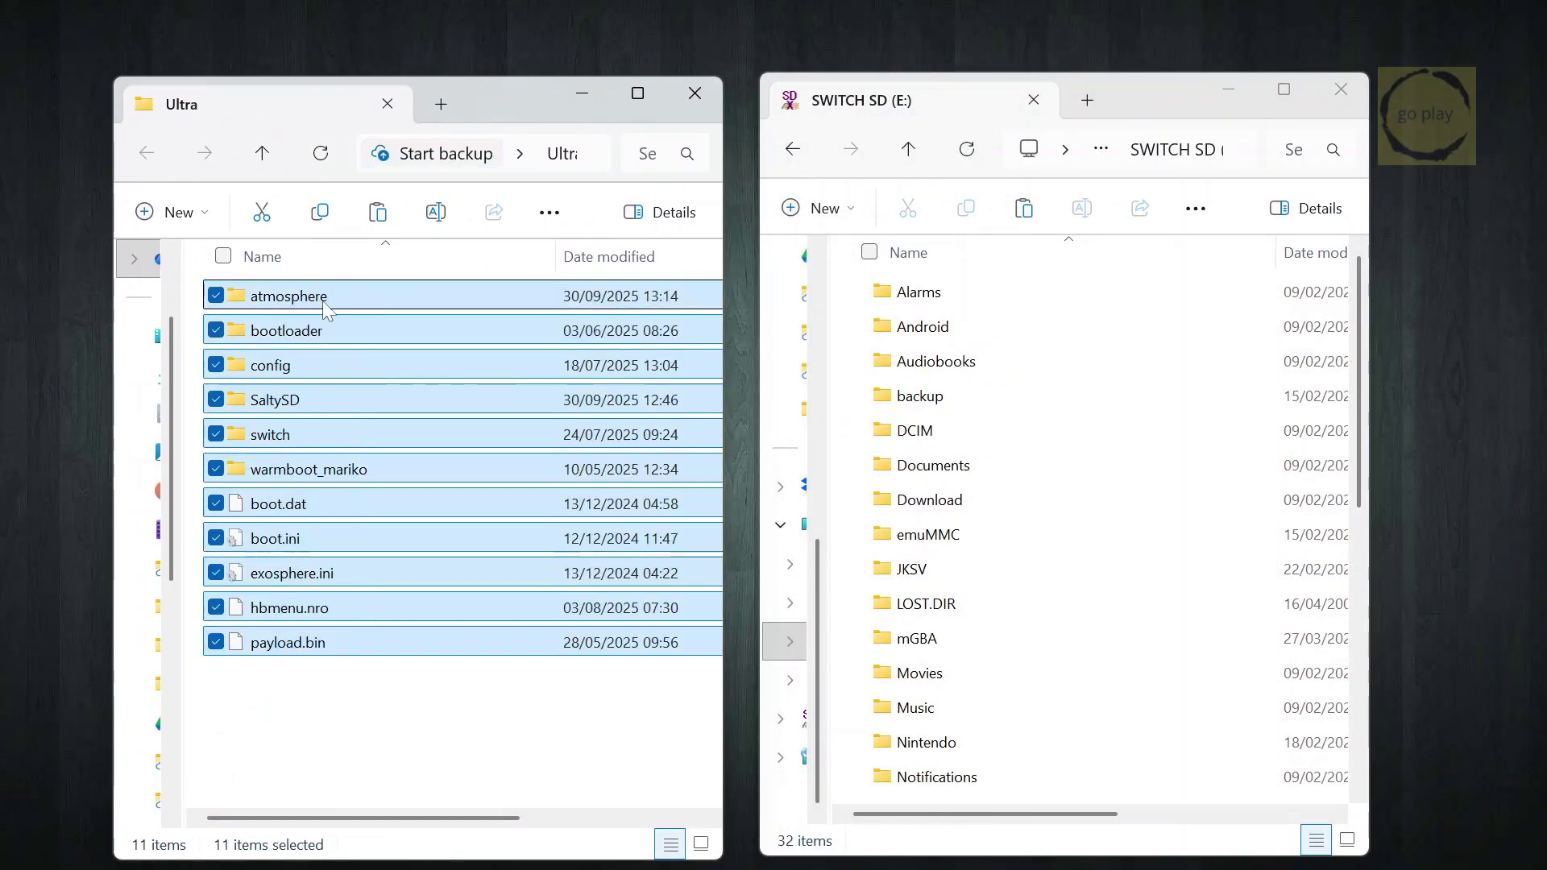
right_click(326, 305)
left_click(436, 348)
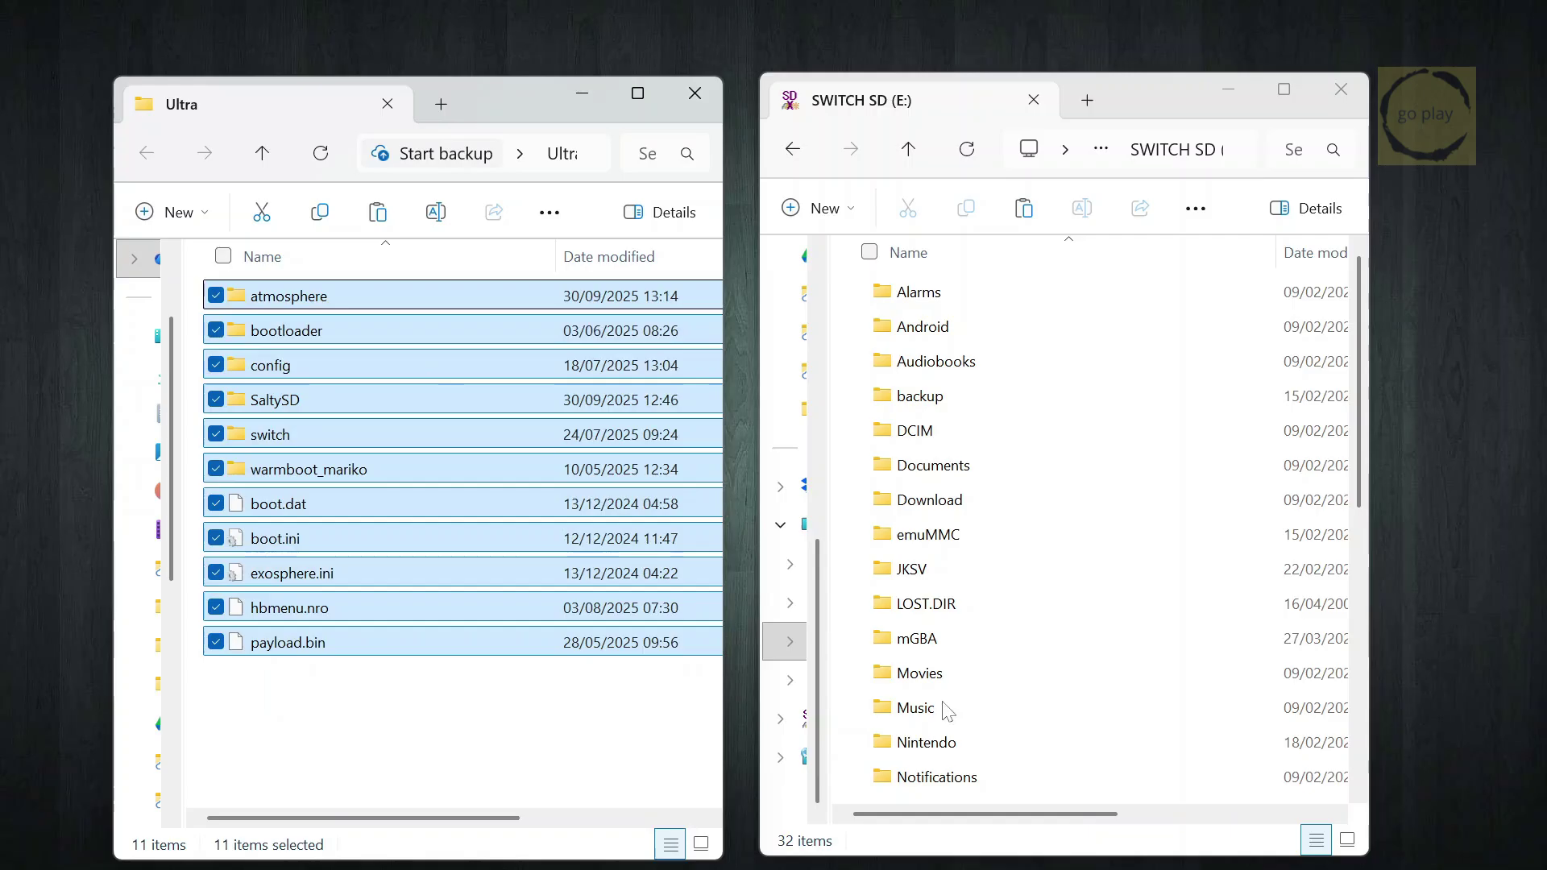
Step: Paste the Ultra items into the SWITCH SD root, replacing same-named files
left_click(1230, 791)
right_click(1070, 687)
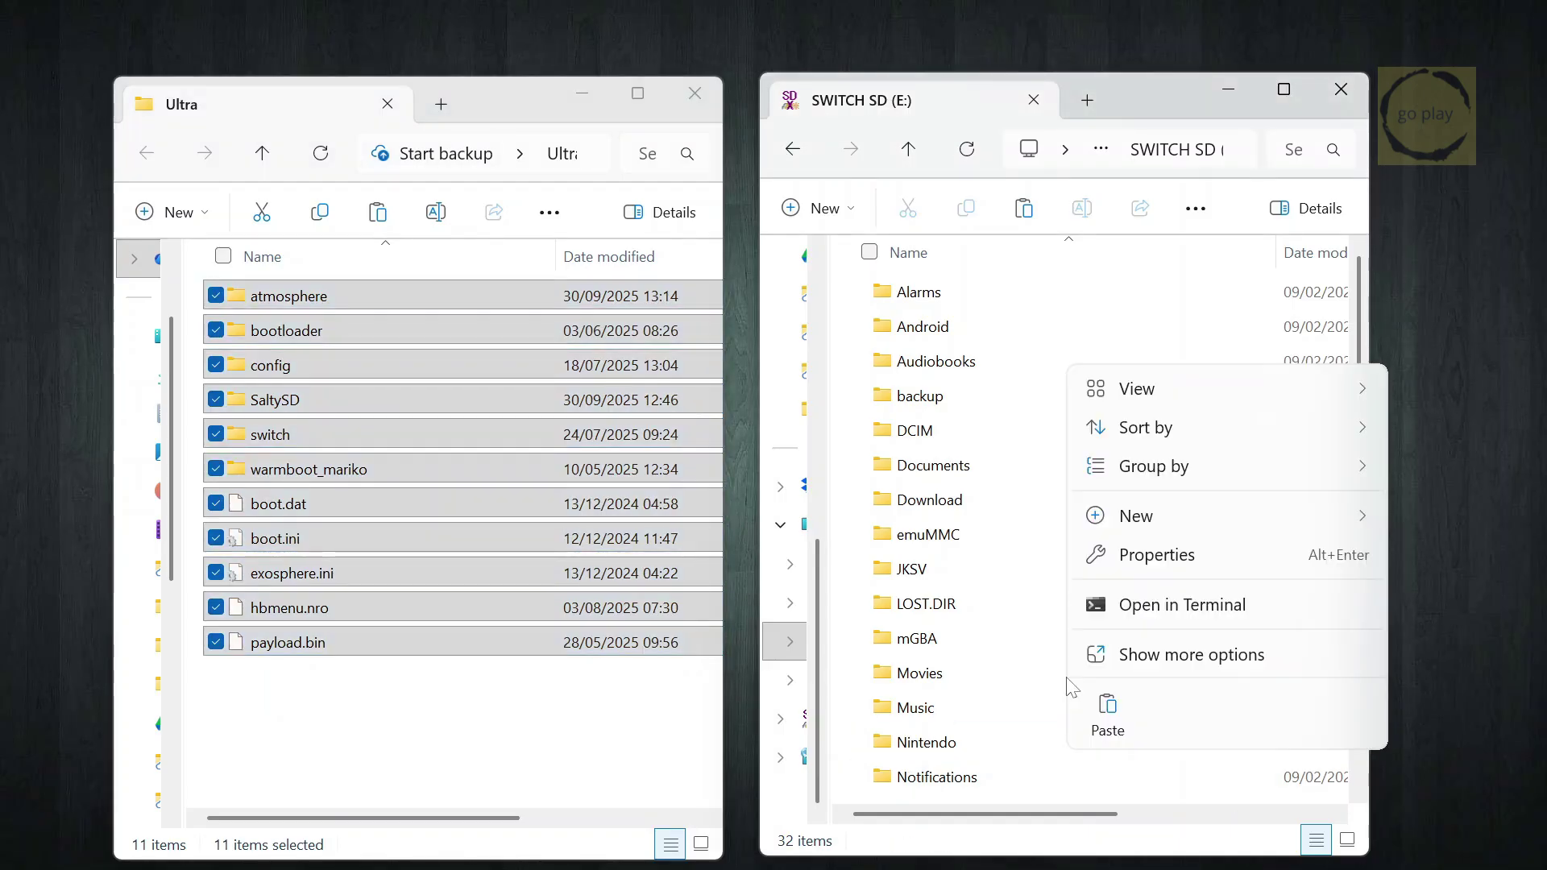
left_click(1108, 709)
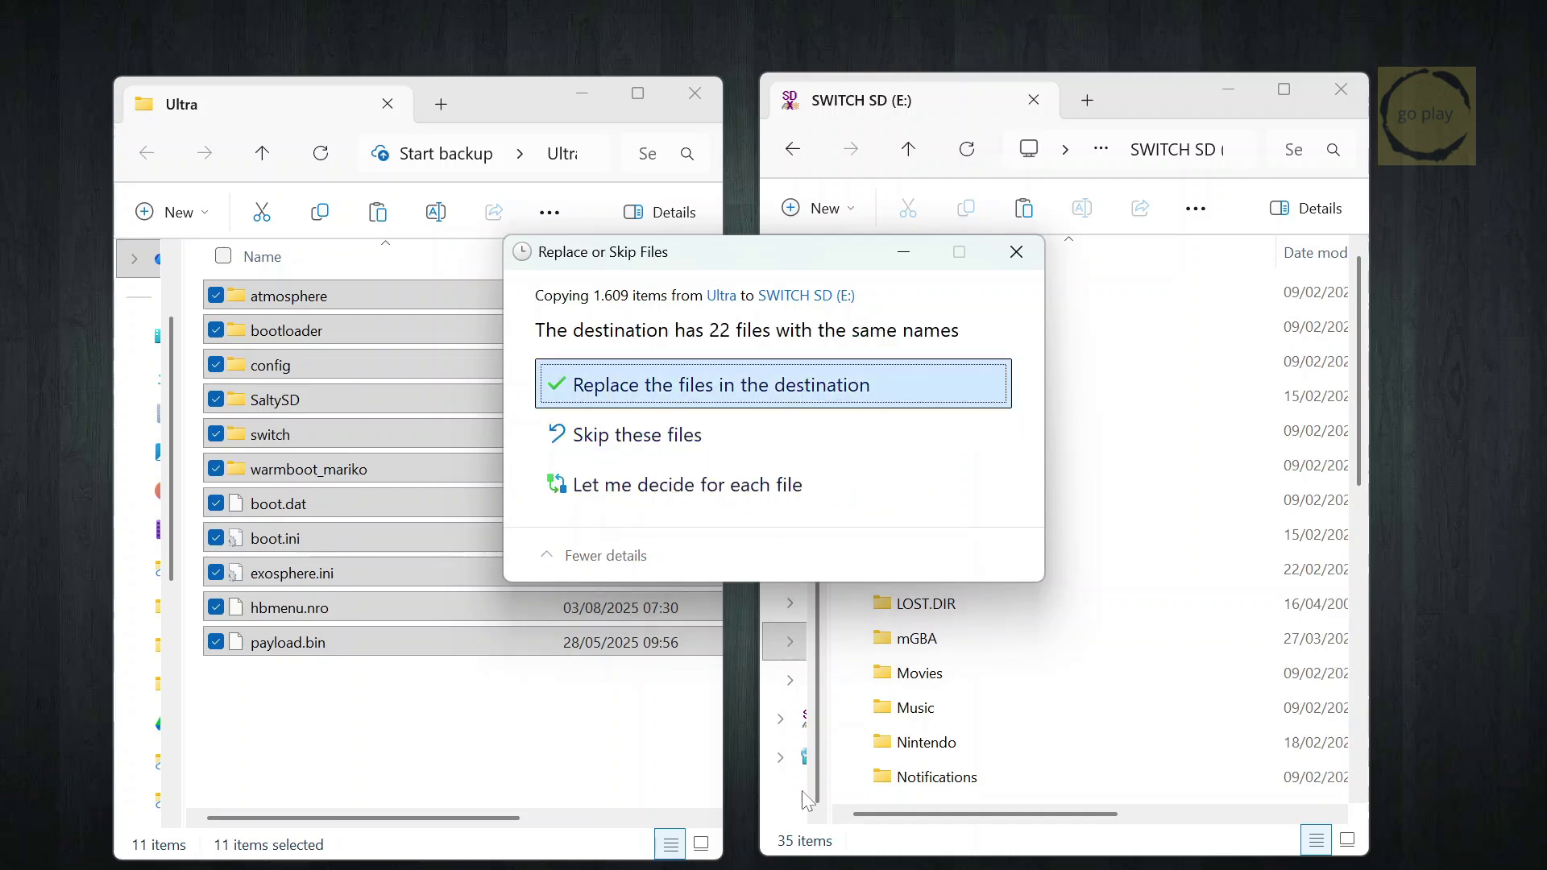
left_click(699, 395)
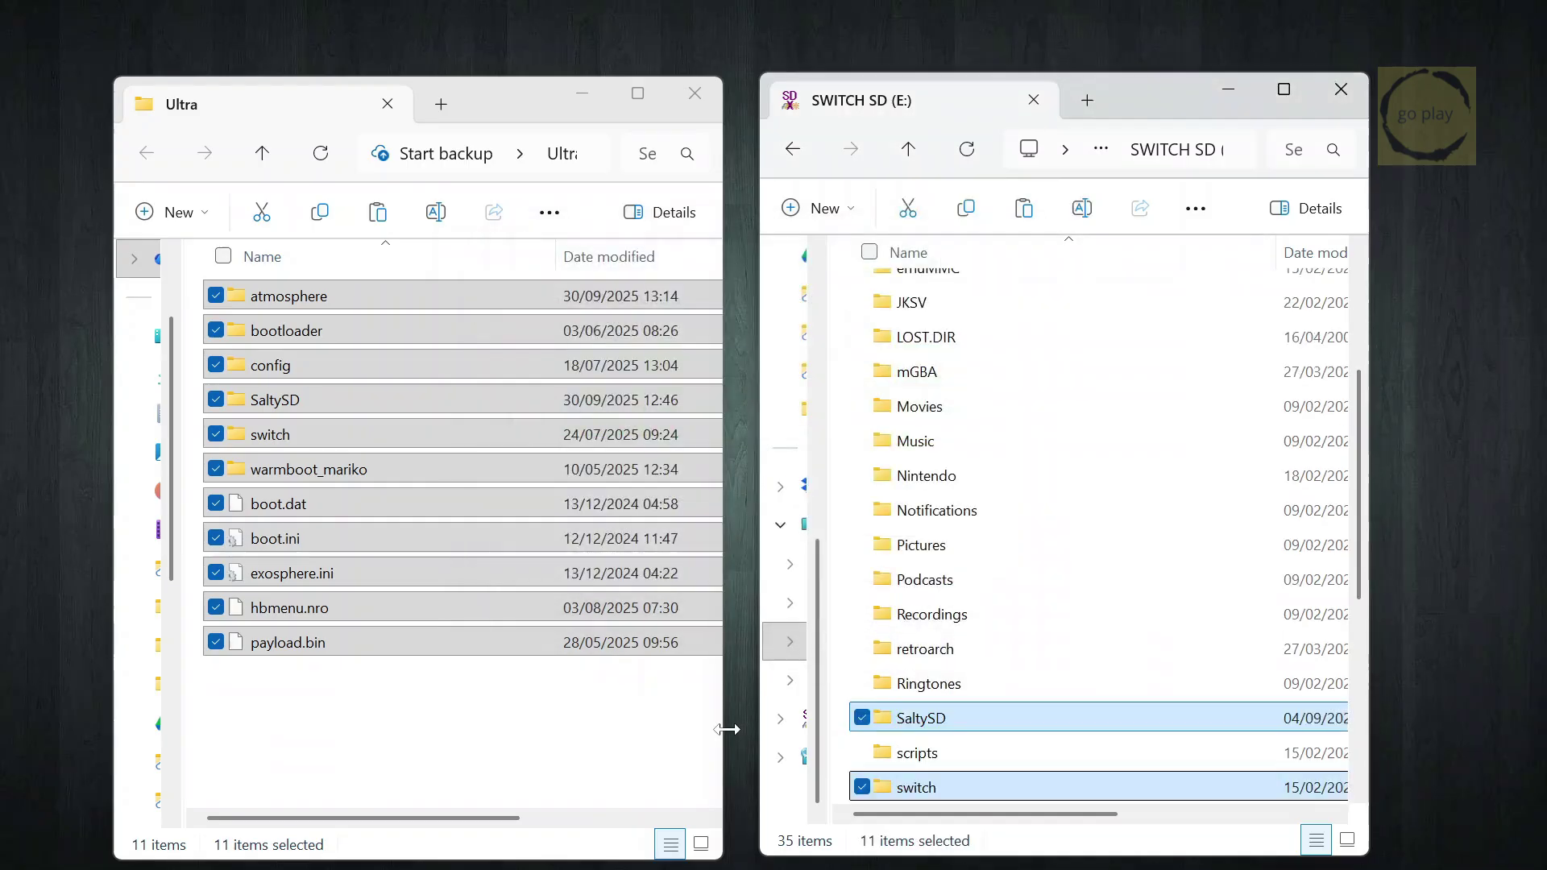
Step: Copy the Firmware.20.5.0 folder from the desktop onto the SWITCH SD root
left_click(695, 94)
left_click(320, 366)
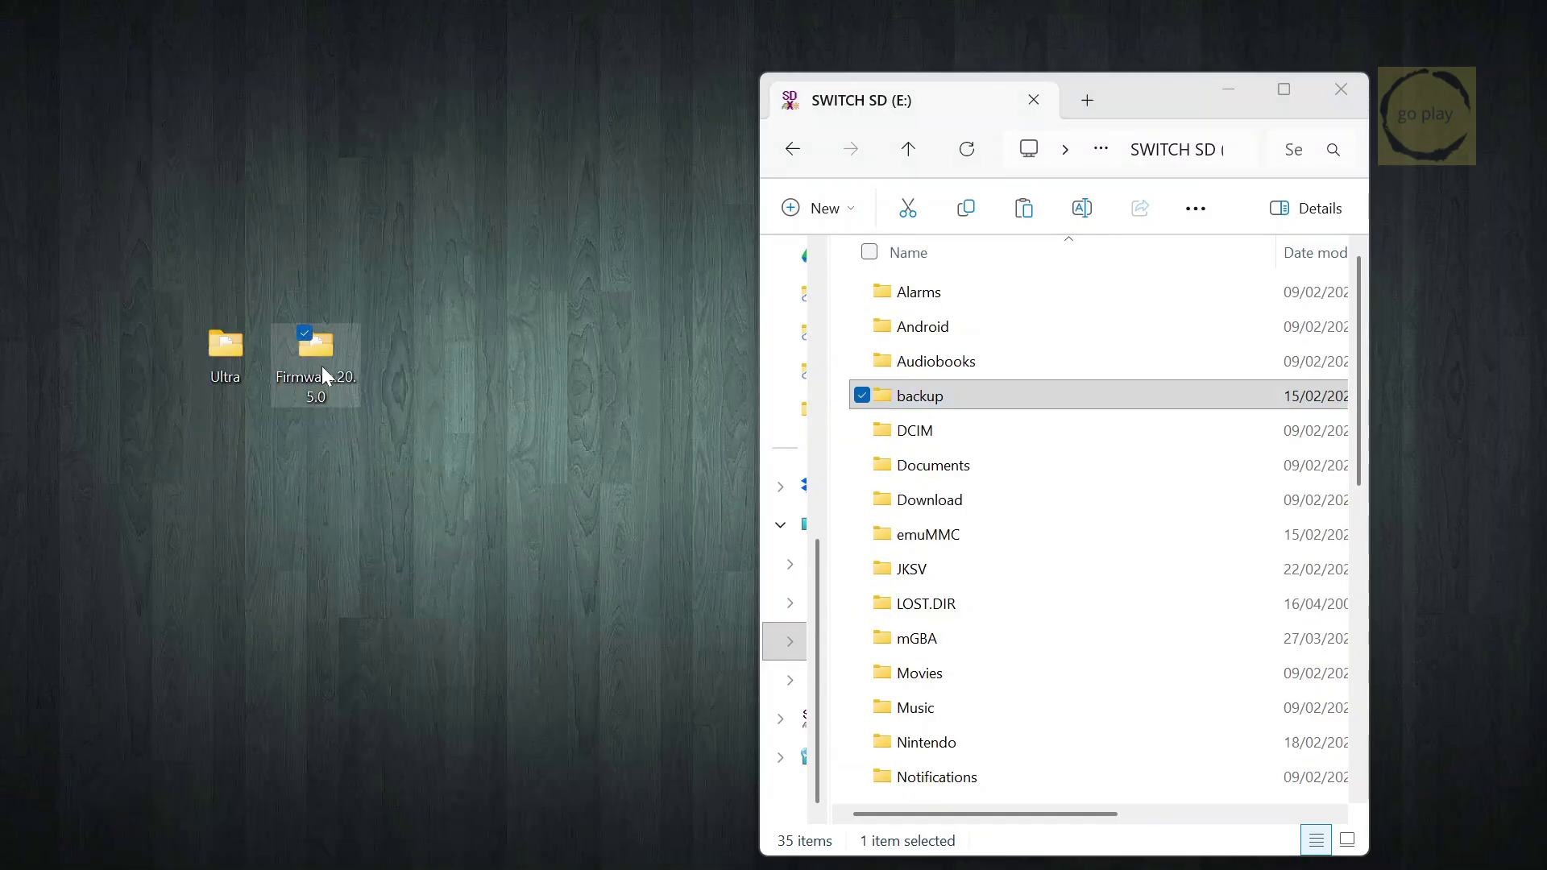
right_click(321, 366)
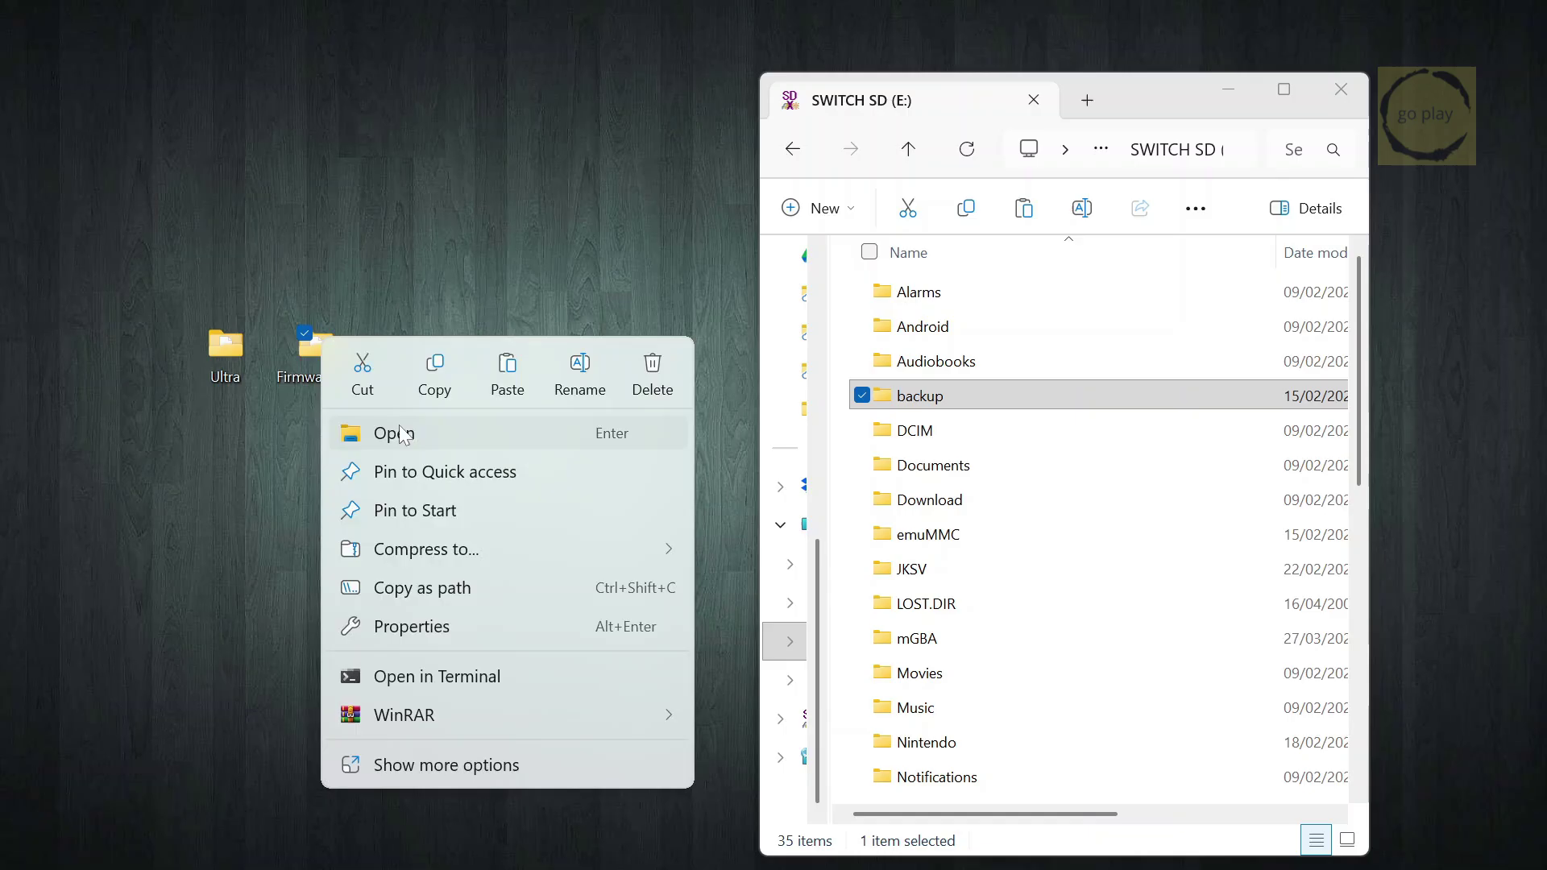
left_click(432, 395)
right_click(1125, 740)
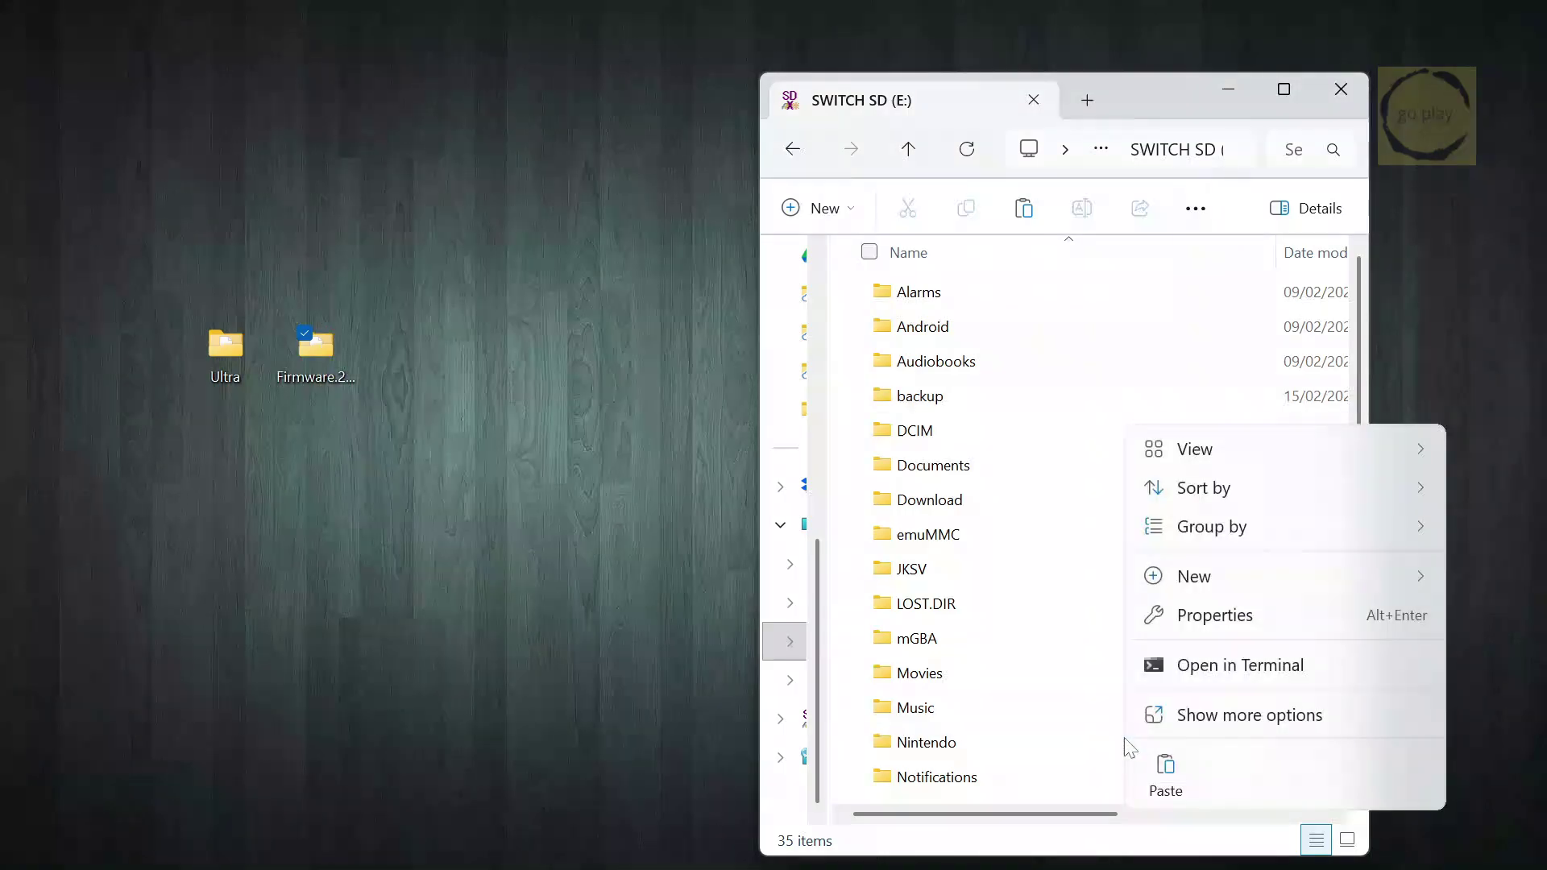
left_click(1166, 774)
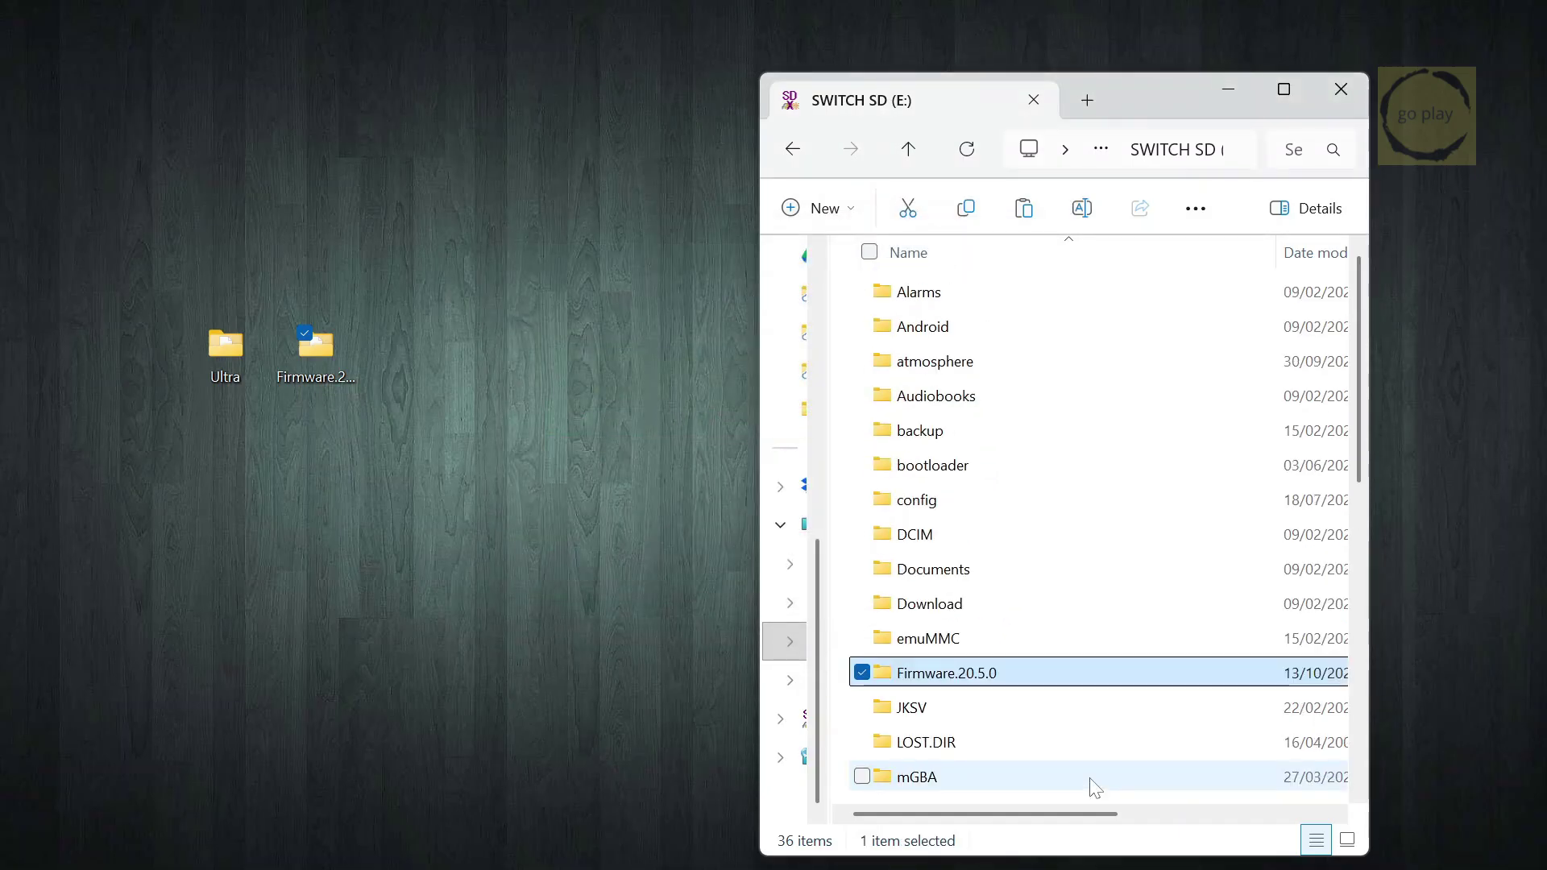
Step: Safely eject the SWITCH SD drive from This PC
left_click(908, 149)
right_click(1022, 456)
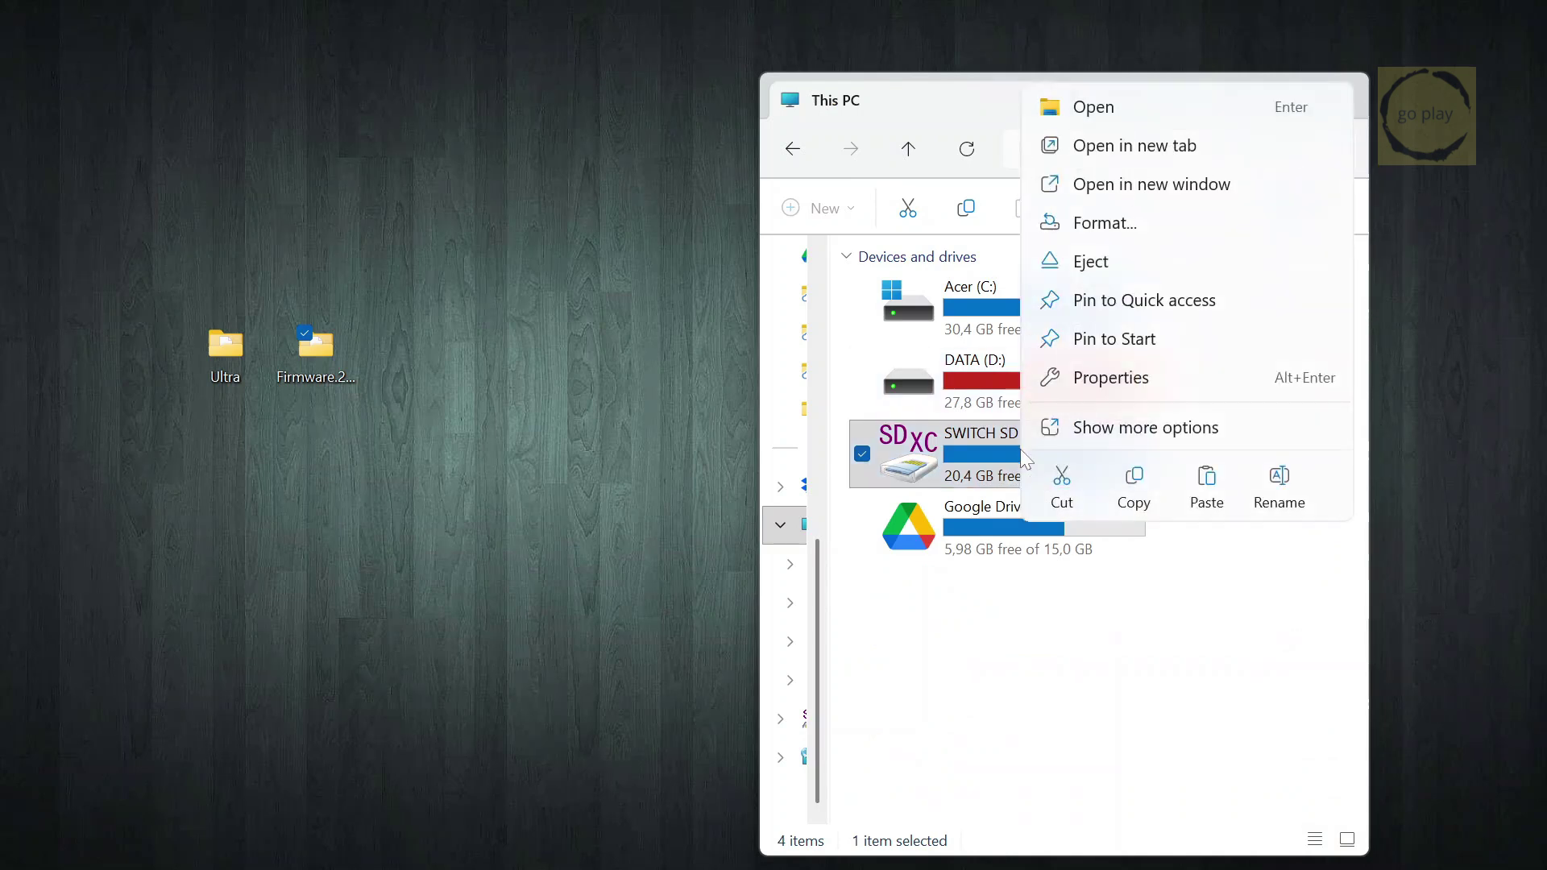
left_click(1079, 266)
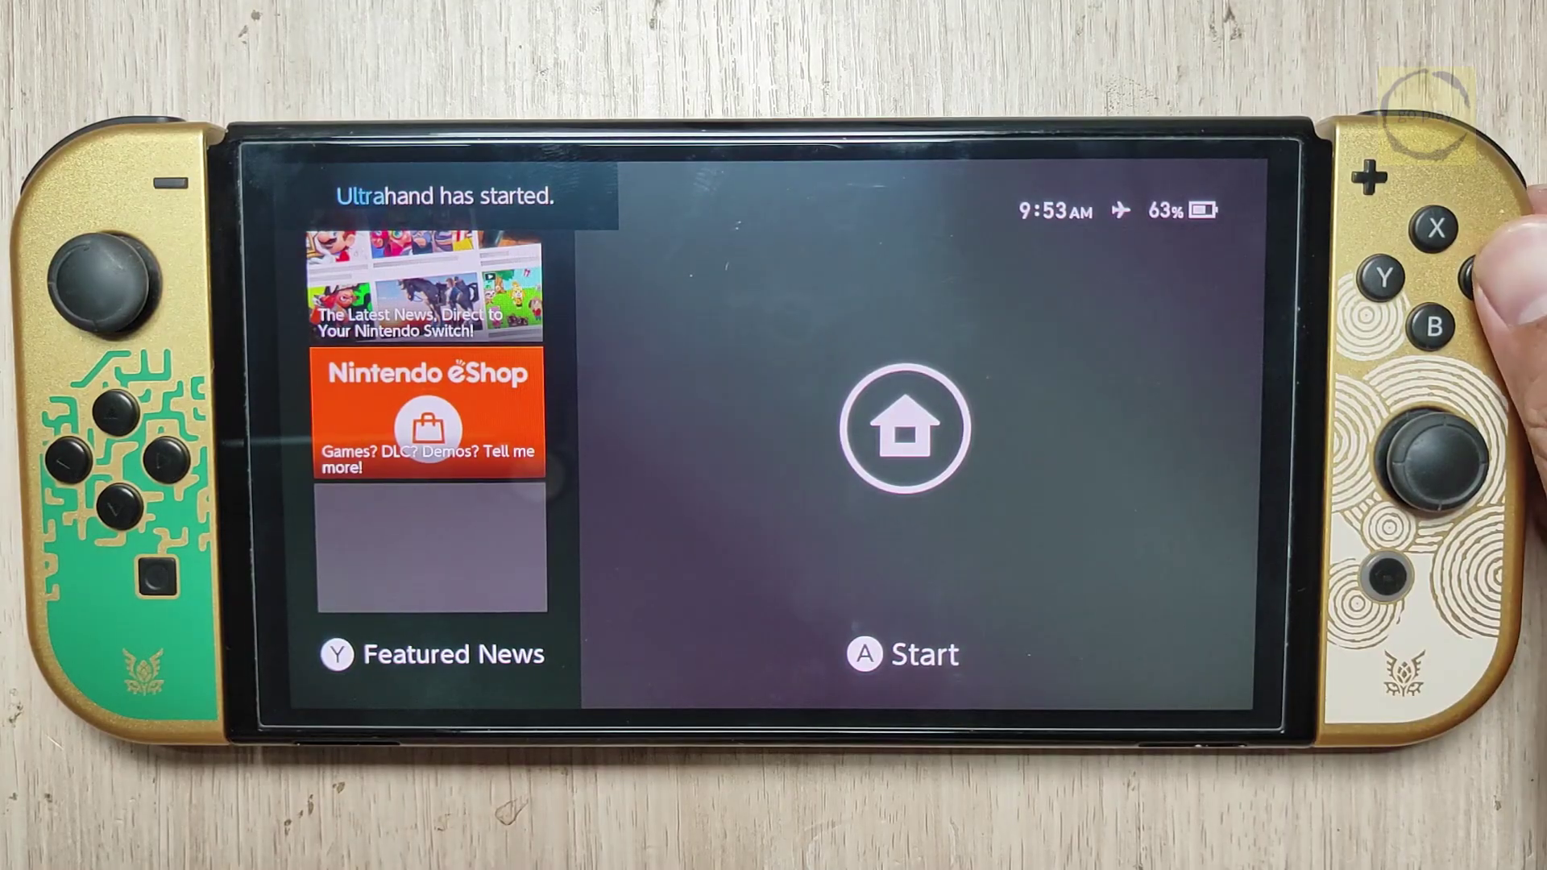
Step: Unlock the console and view System Settings > System, showing version 20.4.0|Ultra 2.6|R2|E
key("a")
key("a")
key("a")
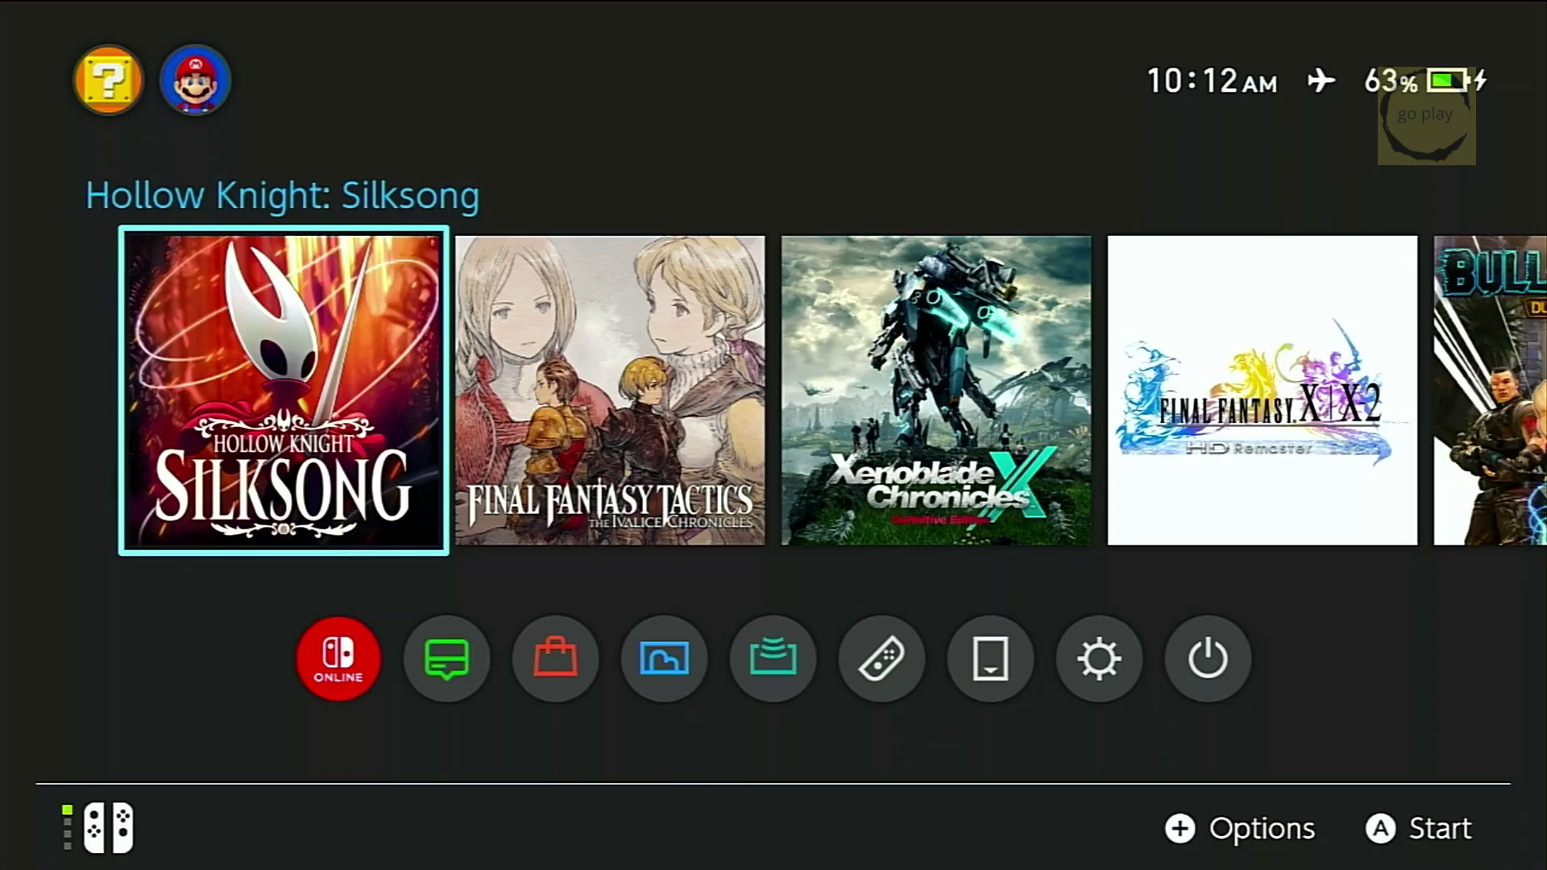
key("Down")
key("Right")
key("Right")
key("Right")
key("Right")
key("Right")
key("Right")
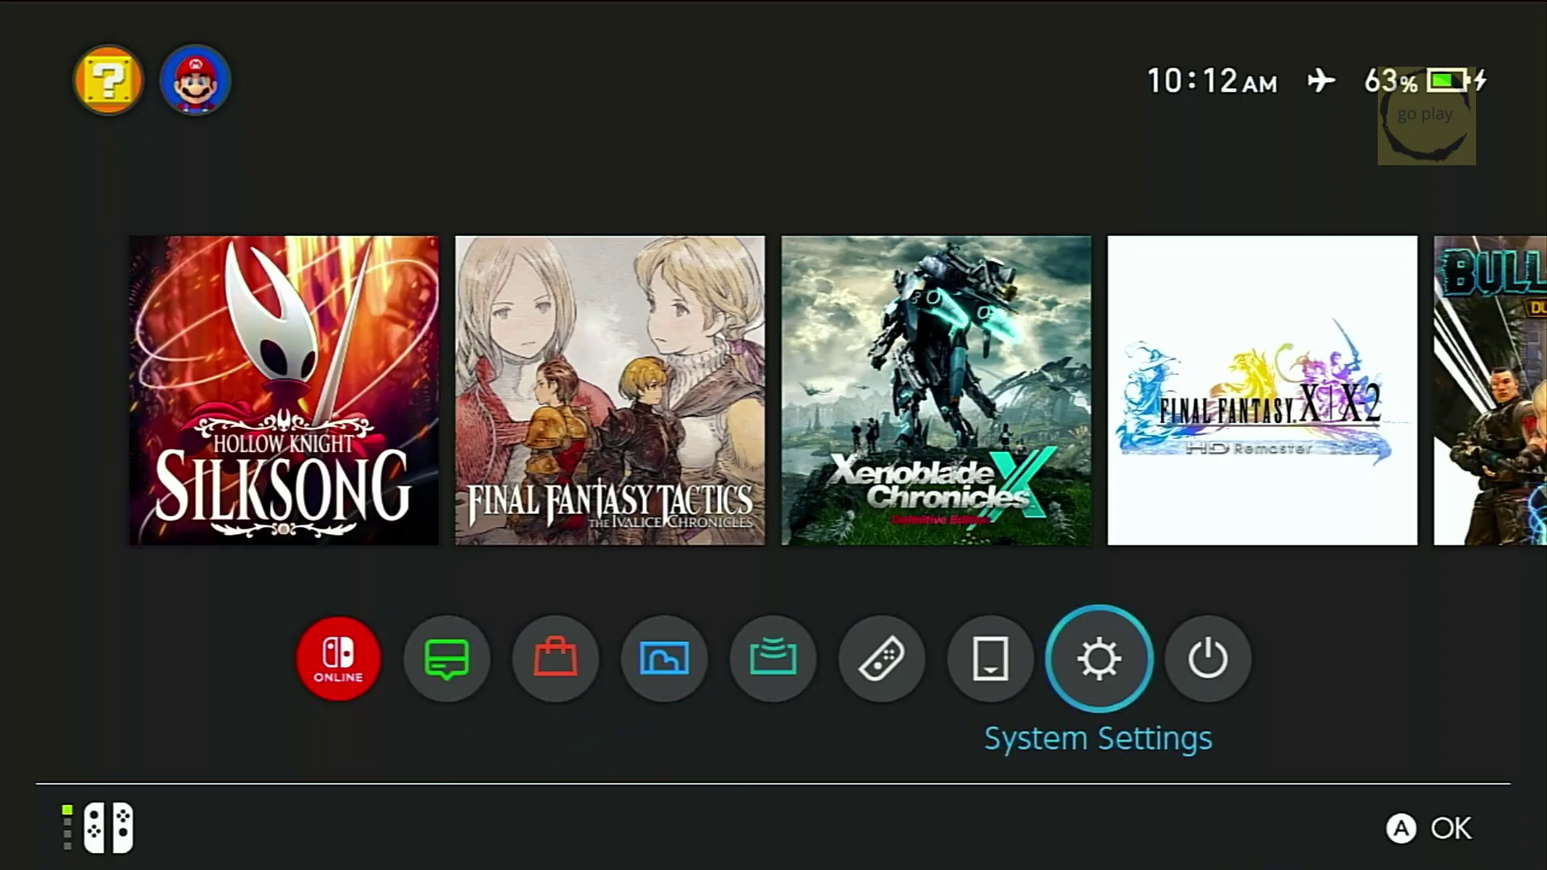
key("a")
key("Down")
key("Down")
key("Down")
key("Down")
key("Down")
key("Down")
key("Down")
key("Down")
key("Down")
key("Down")
key("Down")
key("Down")
key("Down")
key("Down")
key("Down")
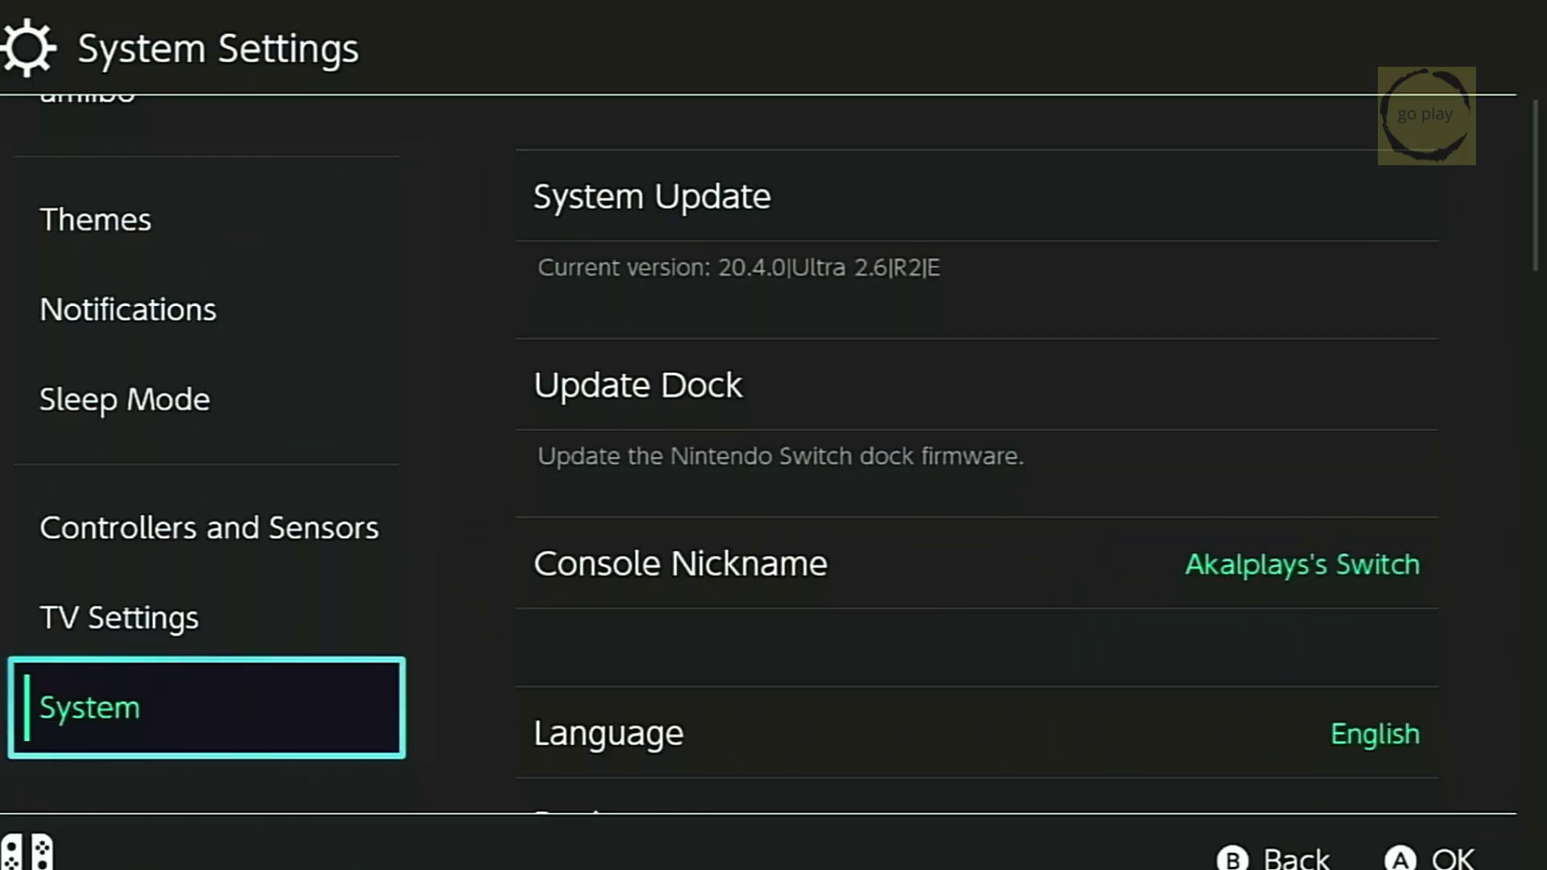
Step: Launch Daybreak from the Homebrew menu via the Album
key("b")
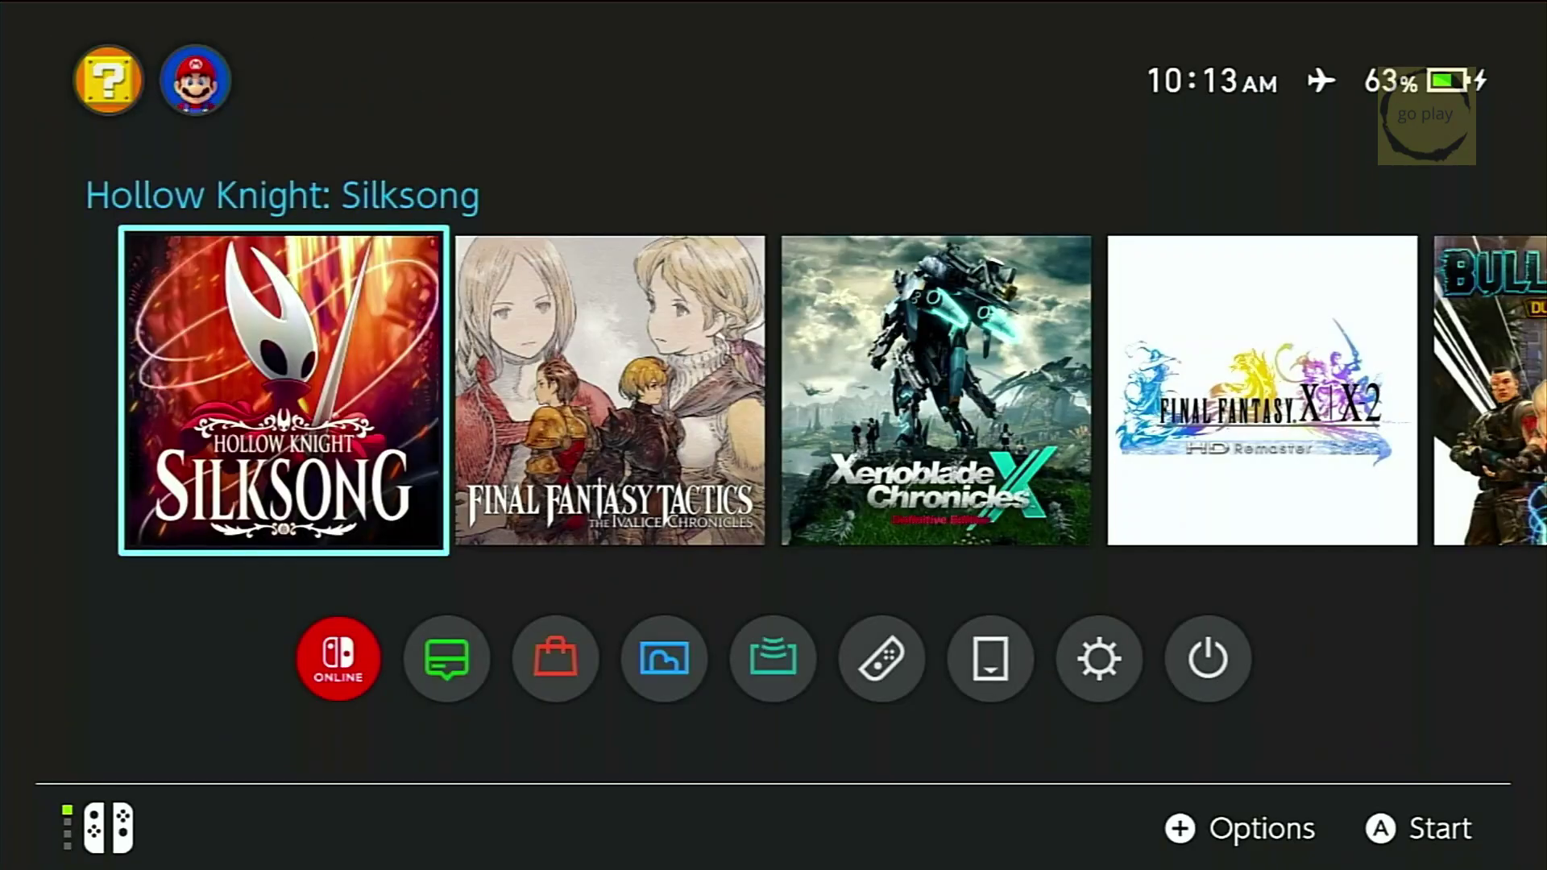
key("Down")
key("Right")
key("Right")
key("Right")
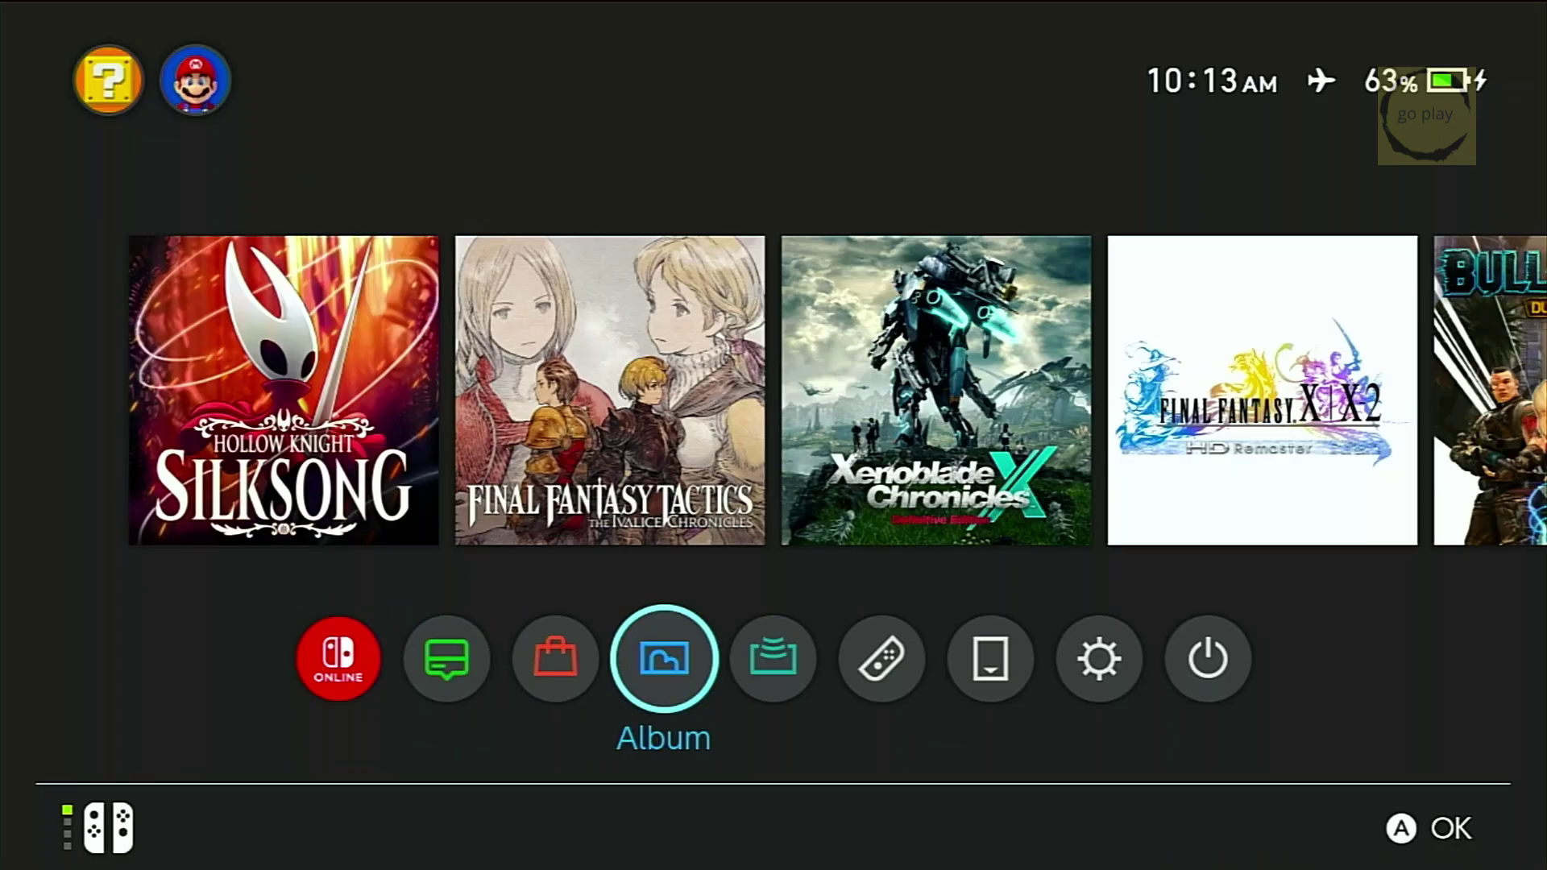
key("Return")
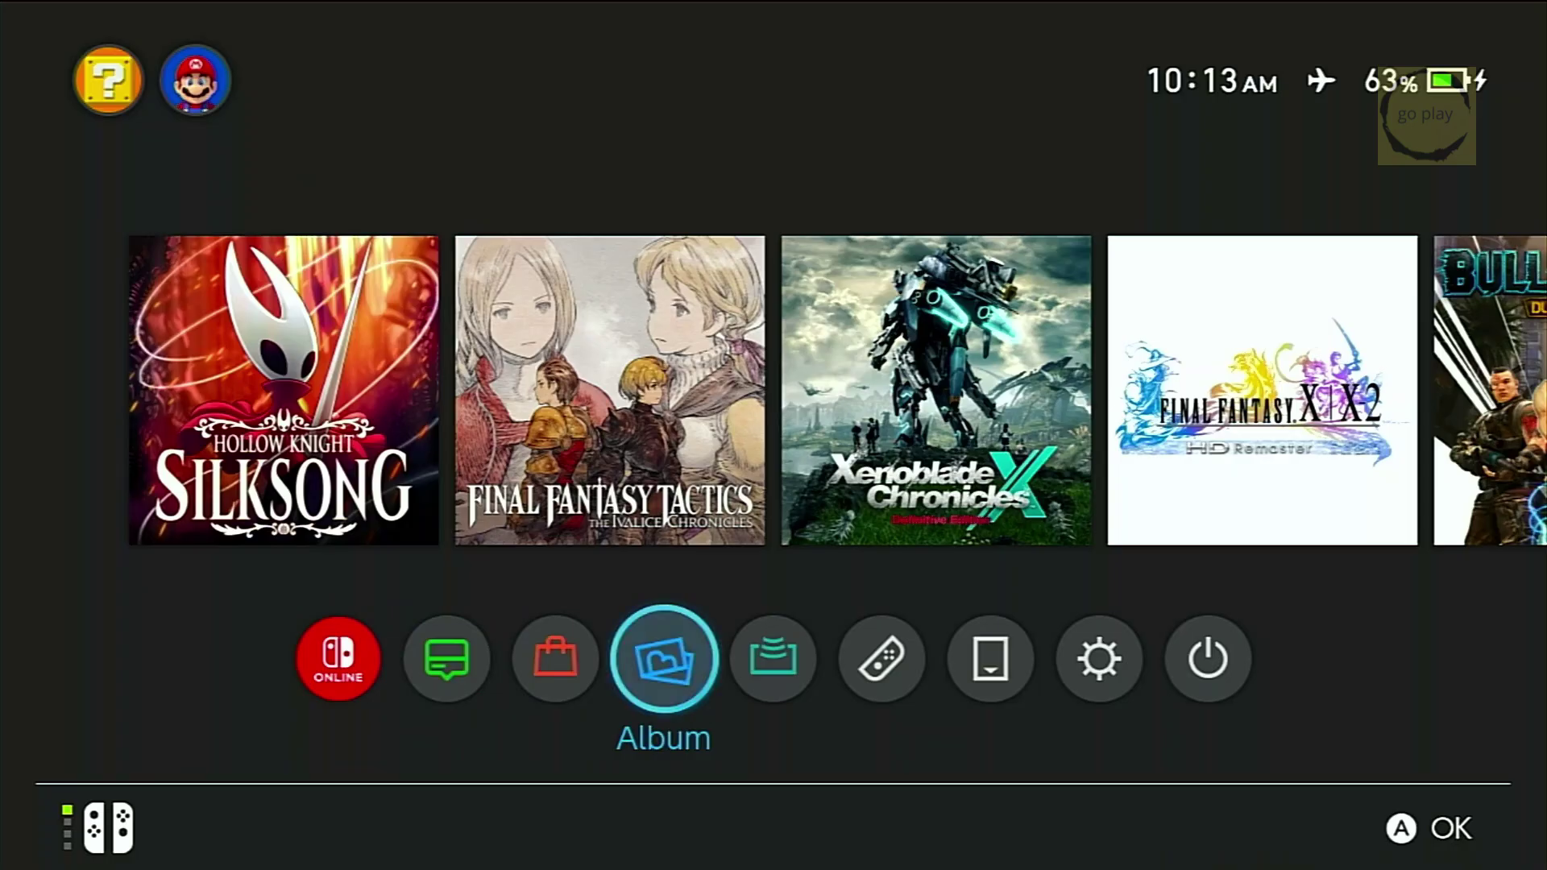
key("Right")
key("Right")
key("Right")
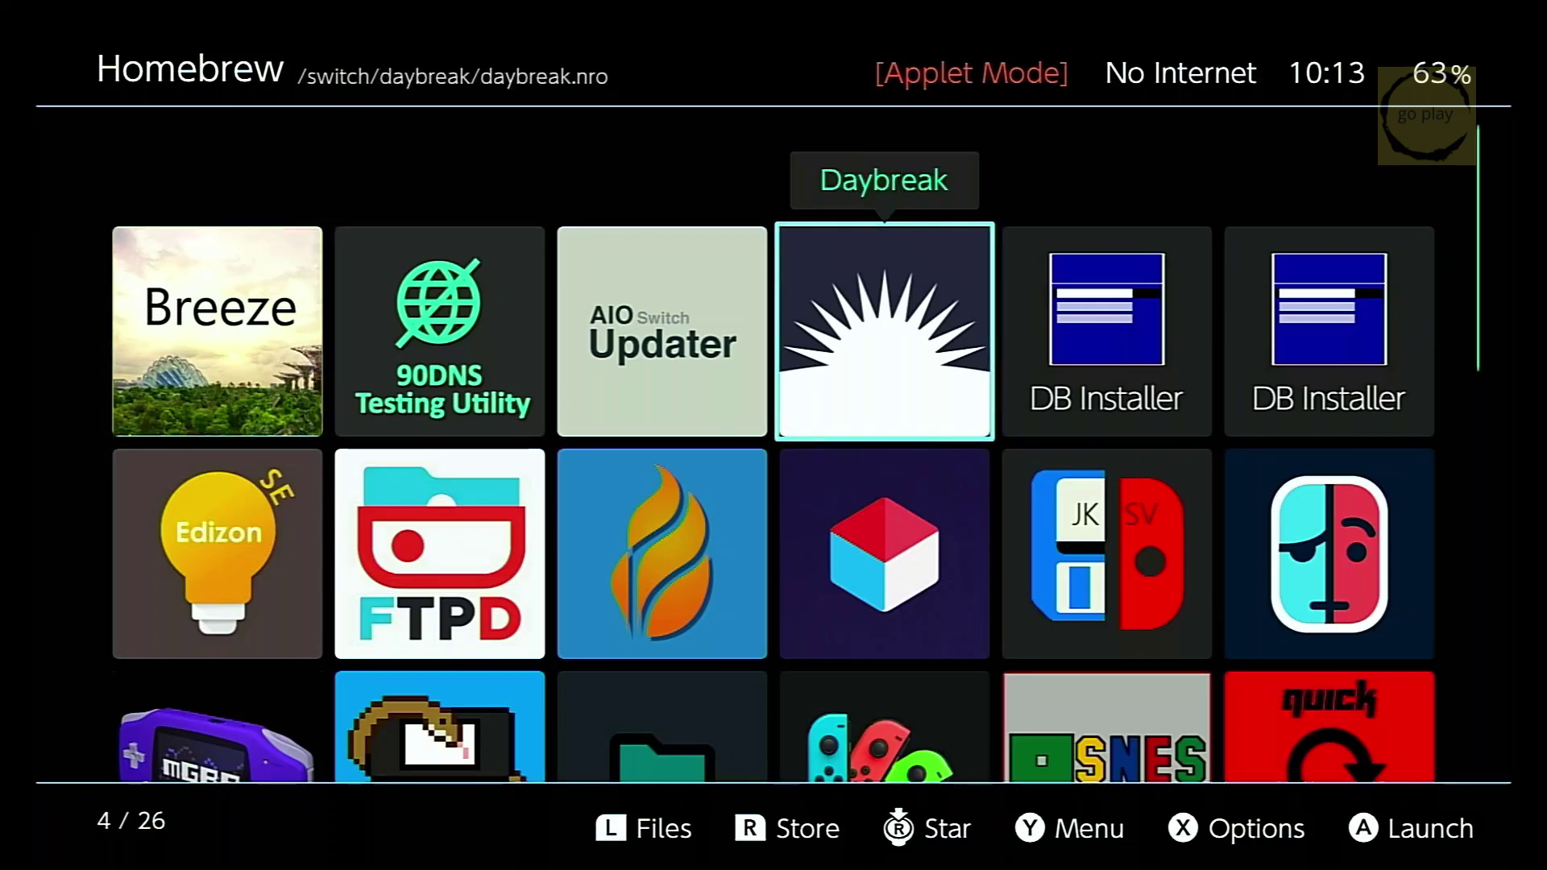
key("Return")
key("Return")
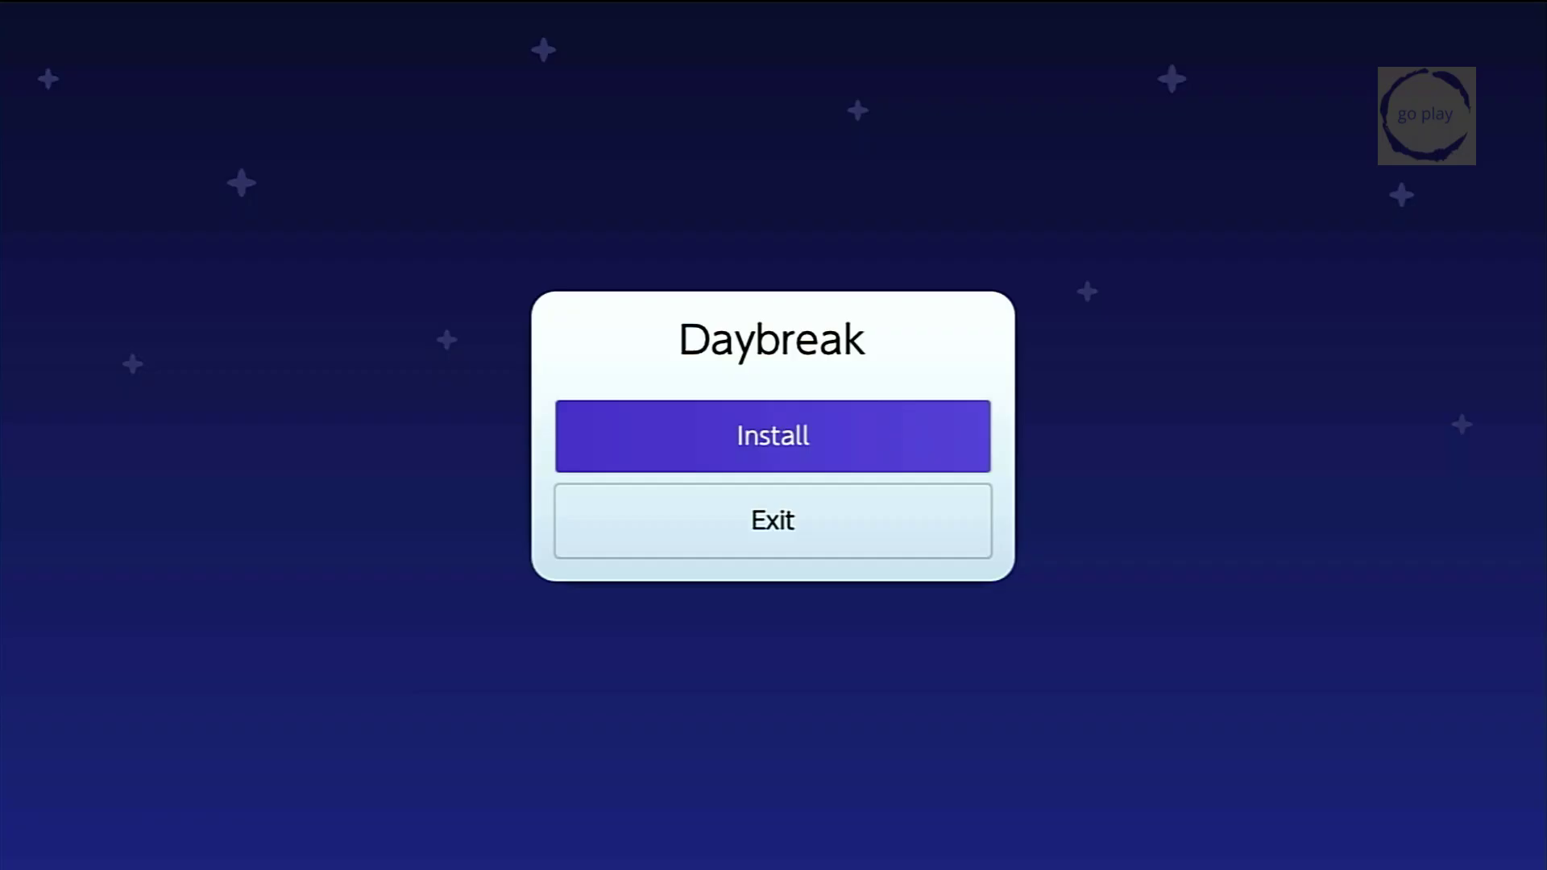
Step: Install the Firmware.20.5.0 update in Daybreak with settings preserved
key("Down")
key("Down")
key("Down")
key("Down")
key("Down")
key("Down")
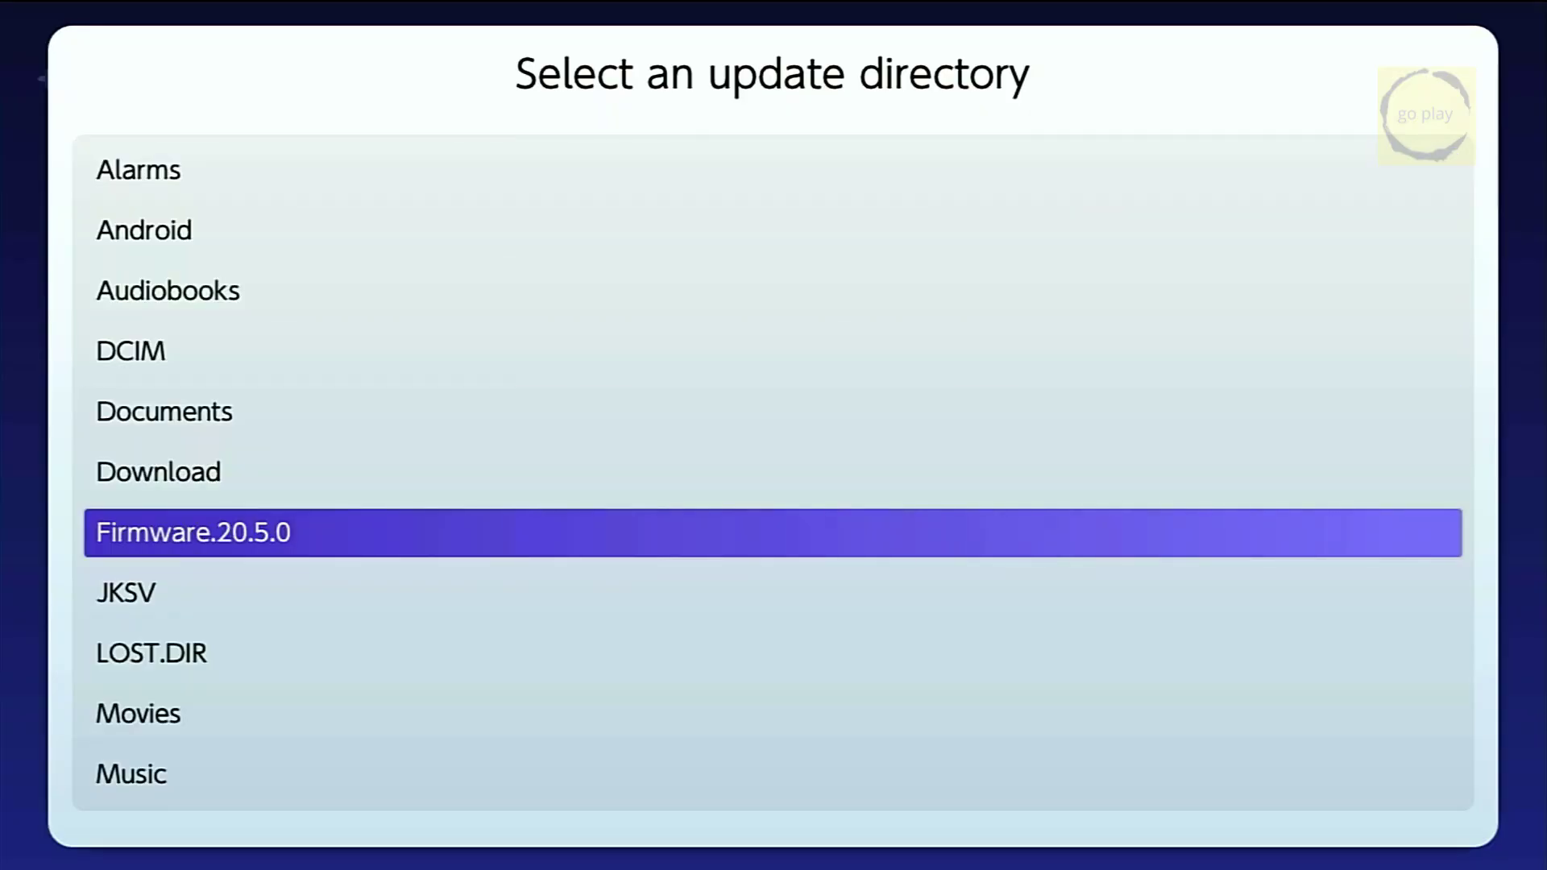
key("Return")
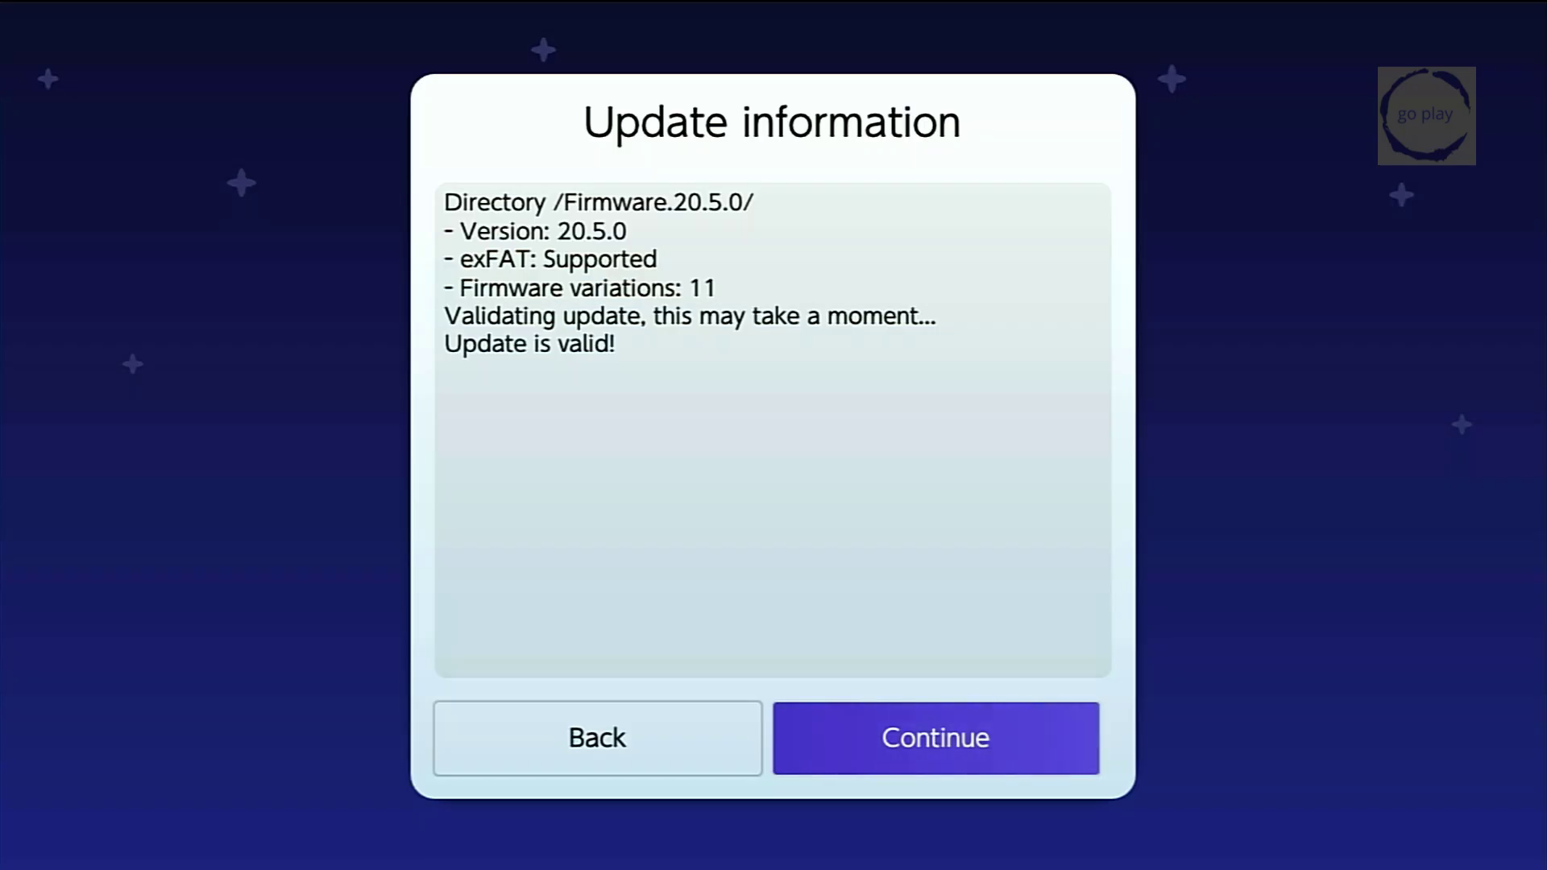
key("Return")
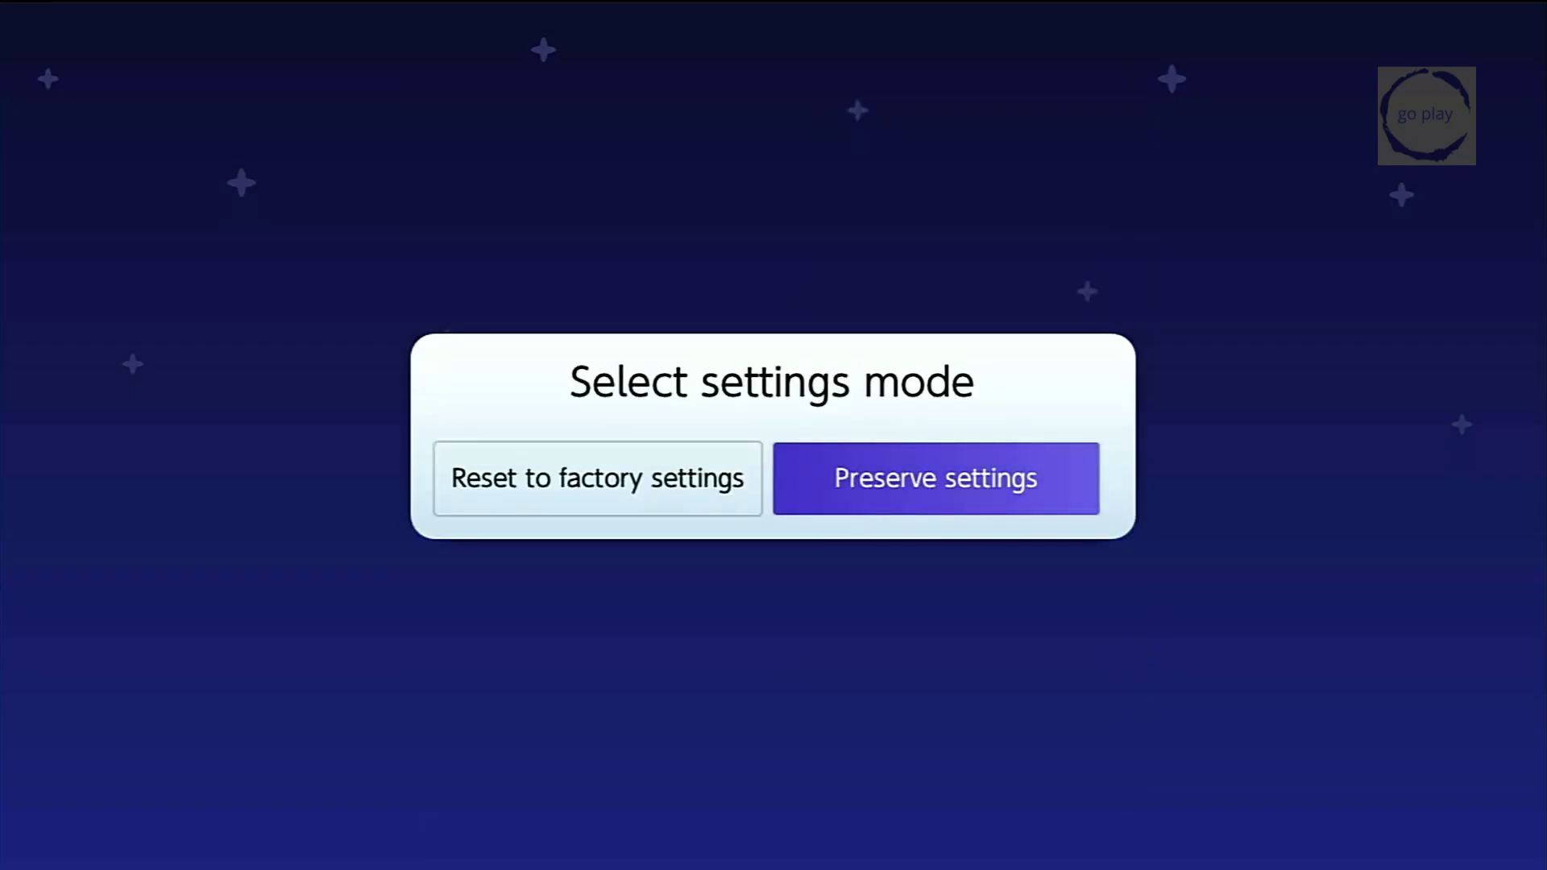
key("Return")
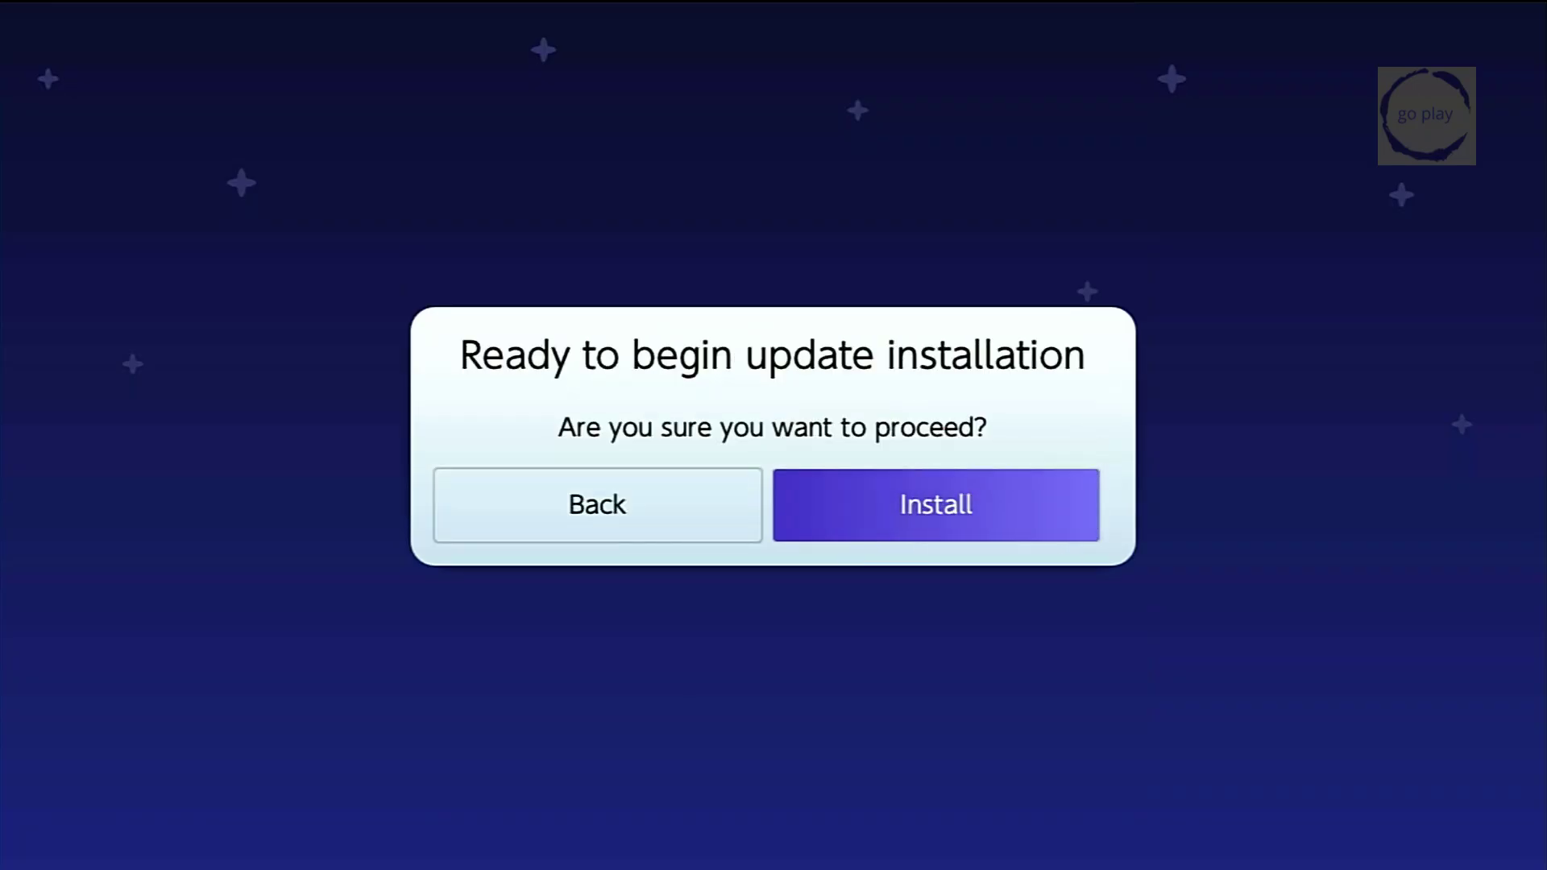
key("Return")
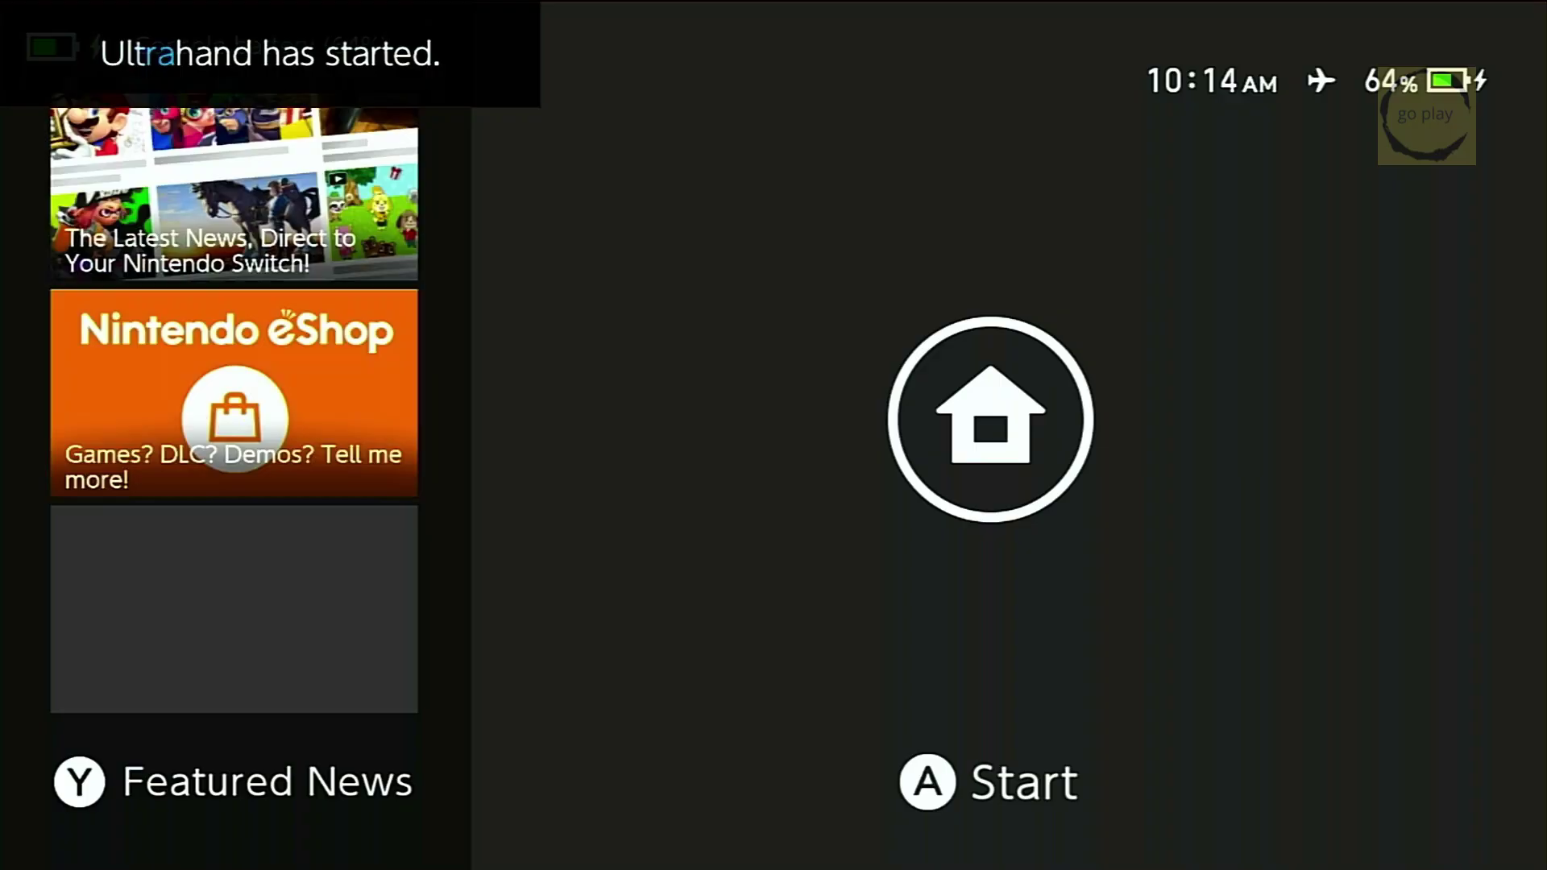
Step: Unlock and check System Settings > System reads 20.5.0|Ultra 2.6|R2|E, then go HOME
key("Return")
key("Down")
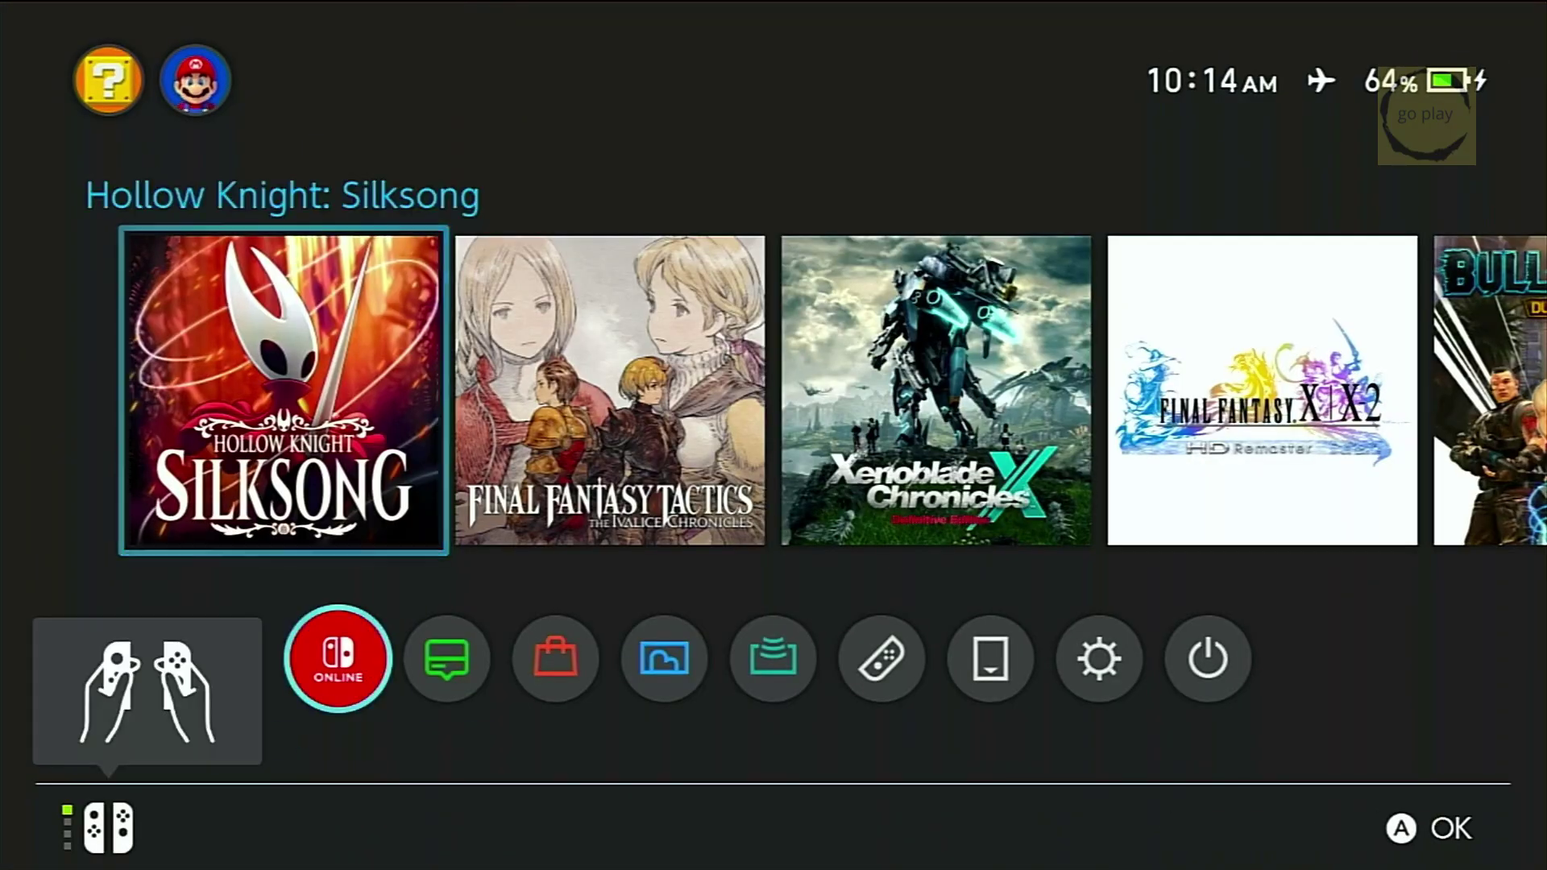
key("Right")
key("Right")
key("Right")
key("Right")
key("Right")
key("Right")
key("Right")
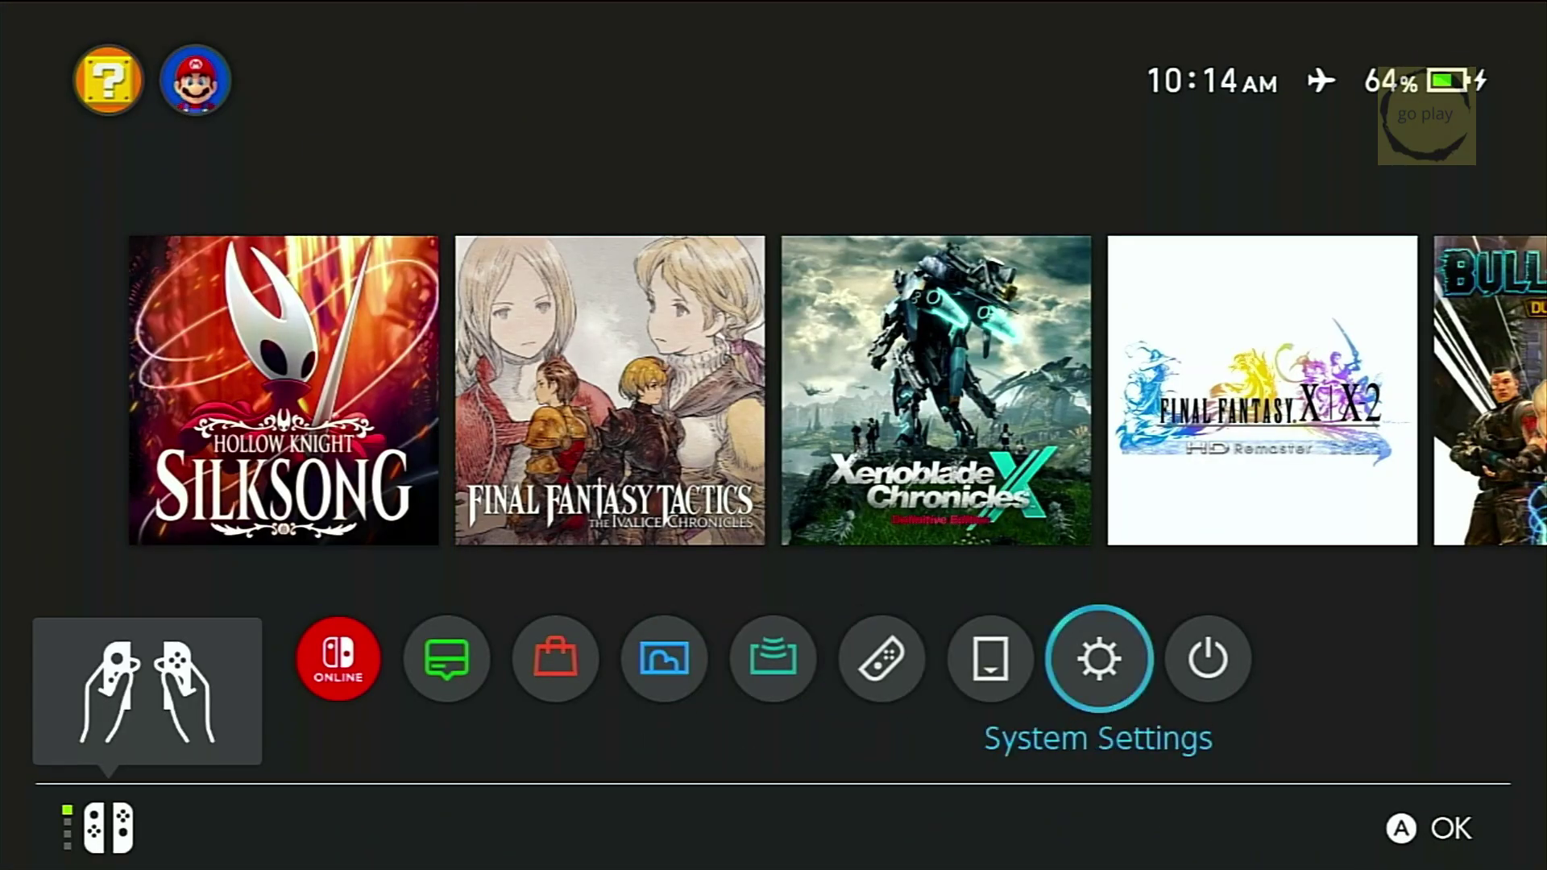
key("Down")
key("Down")
key("Down")
key("Down")
key("Down")
key("Down")
key("Down")
key("Down")
key("Down")
key("Down")
key("Down")
key("Down")
key("Down")
key("Down")
key("Down")
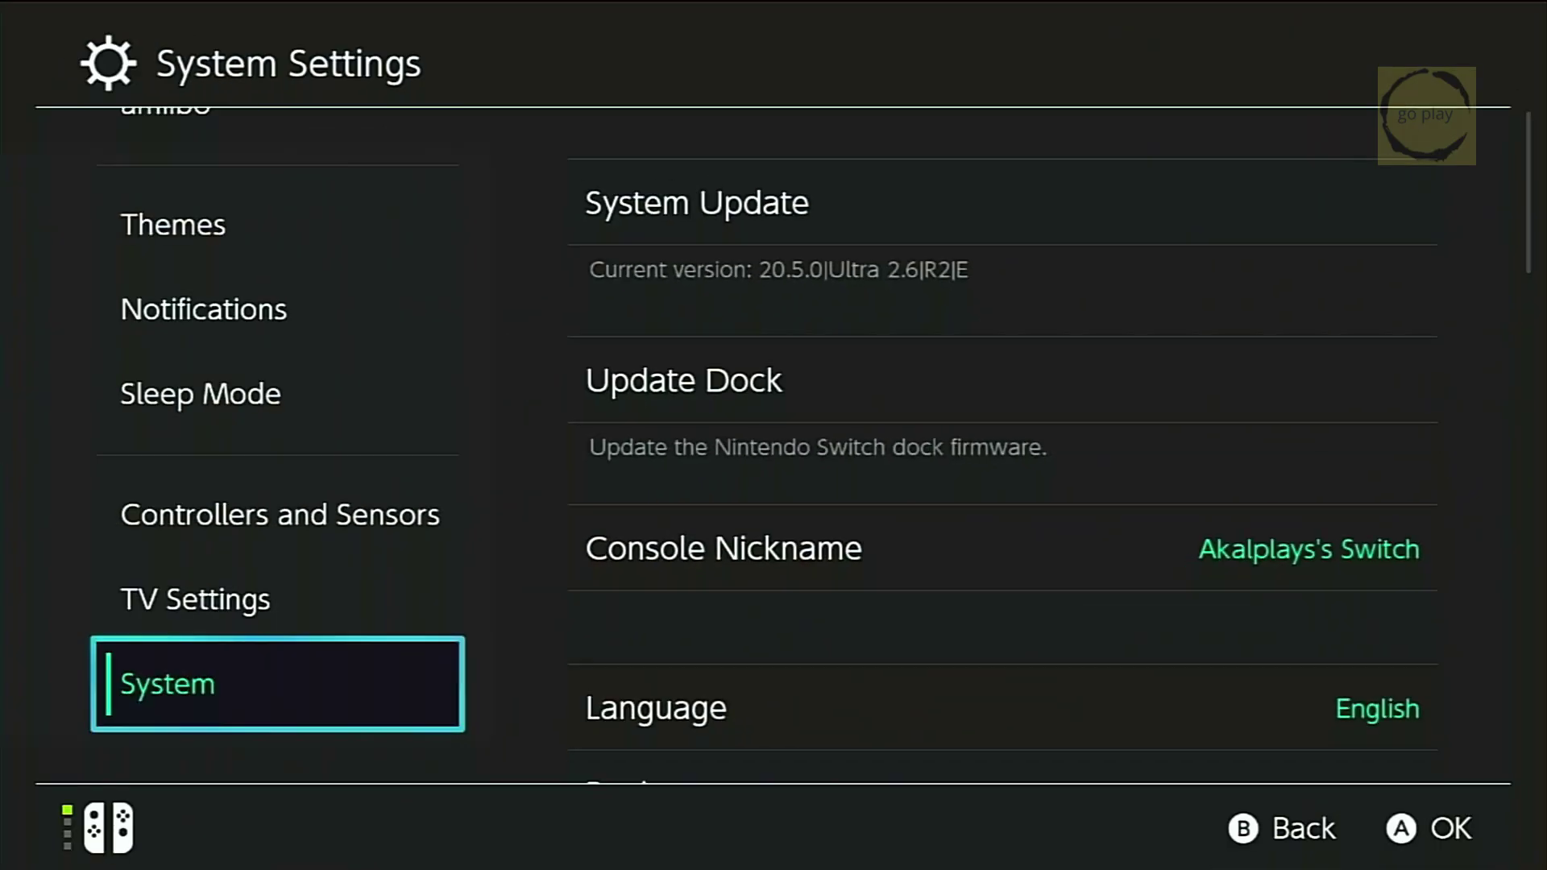
key("Escape")
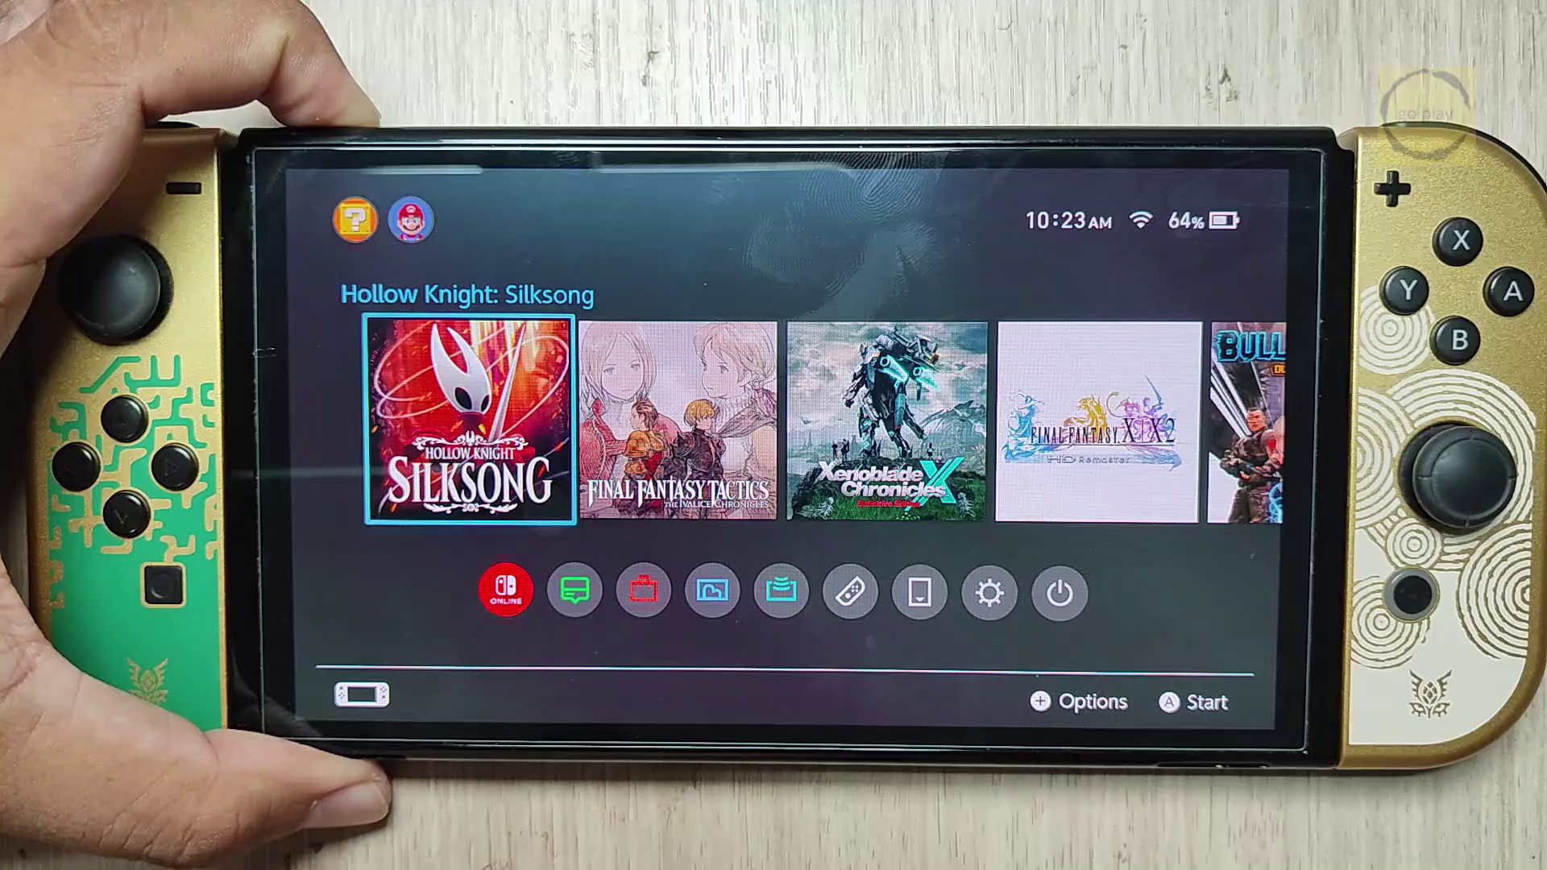
Step: Restart into hekate with VOL- and boot SysNAND Semi Safe from More Configs
key("XF86PowerOff")
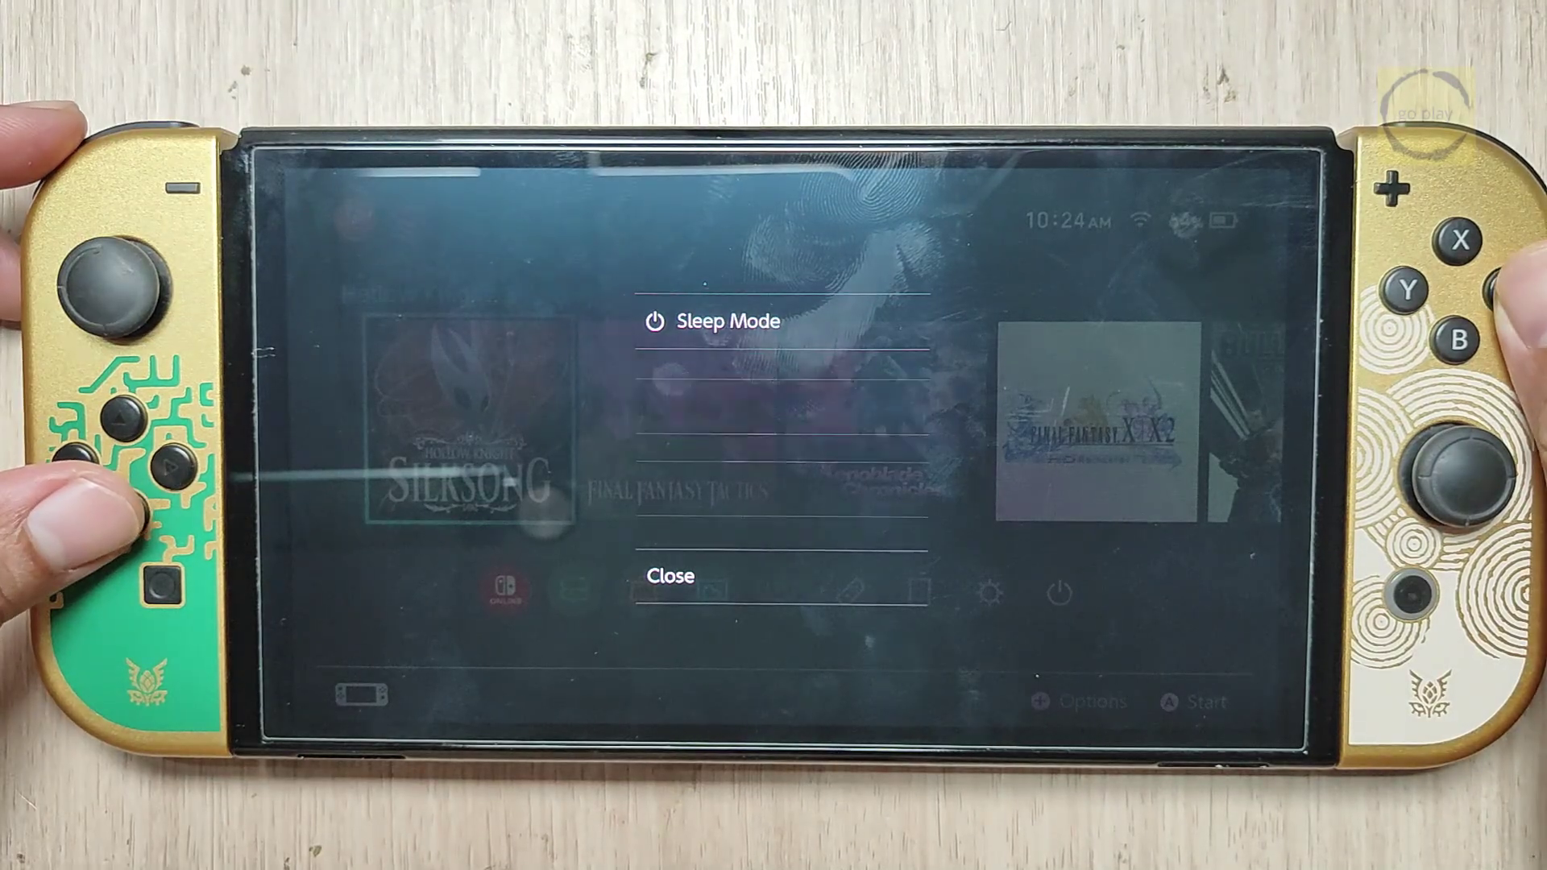
key("Down")
key("Return")
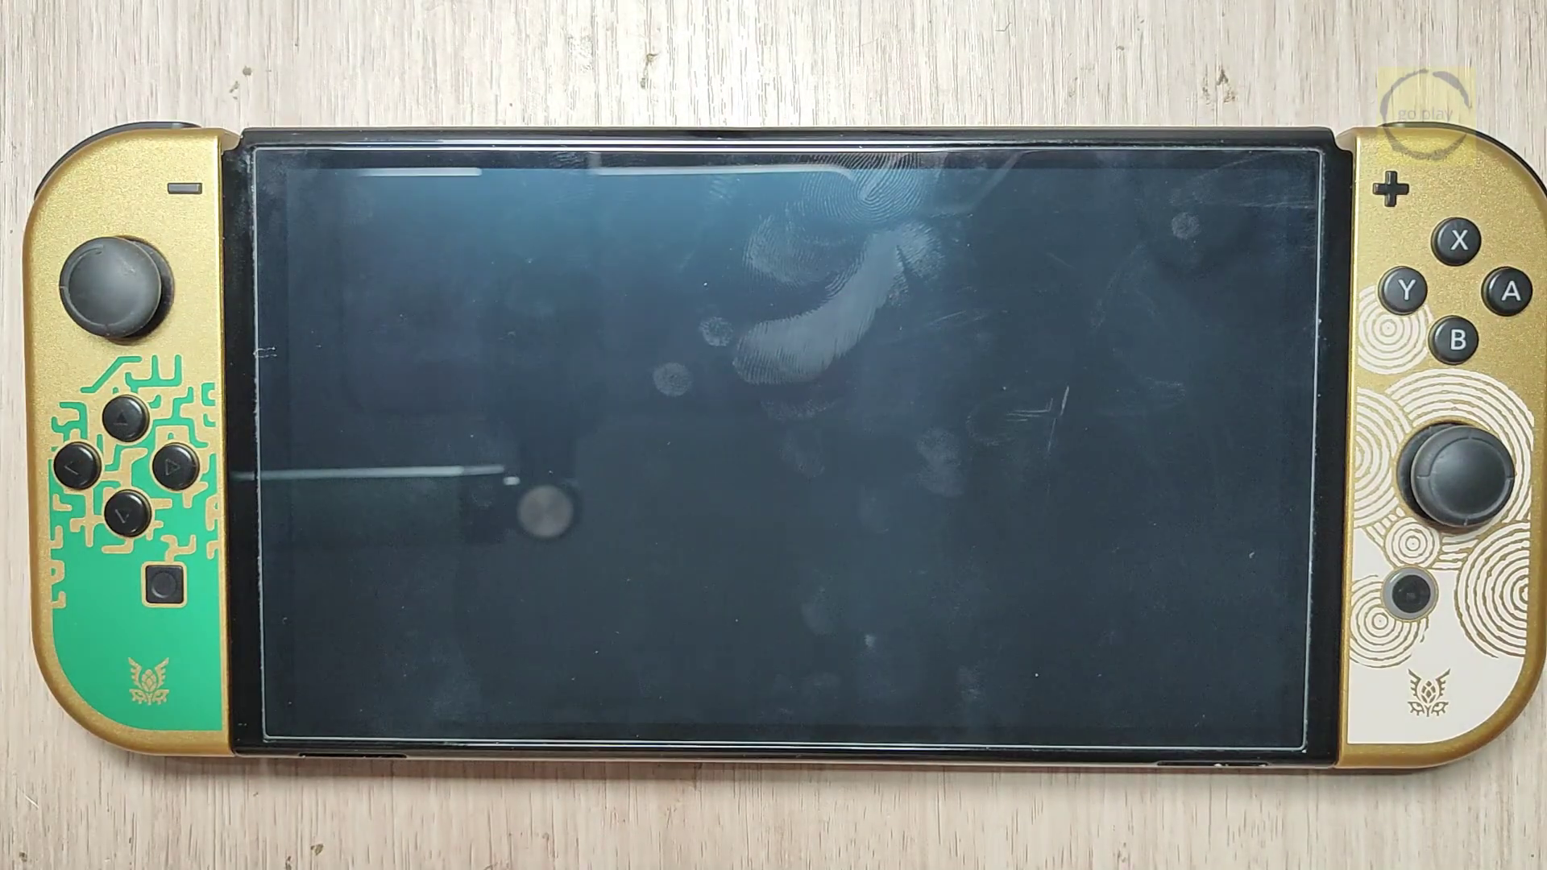
key("XF86AudioLowerVolume")
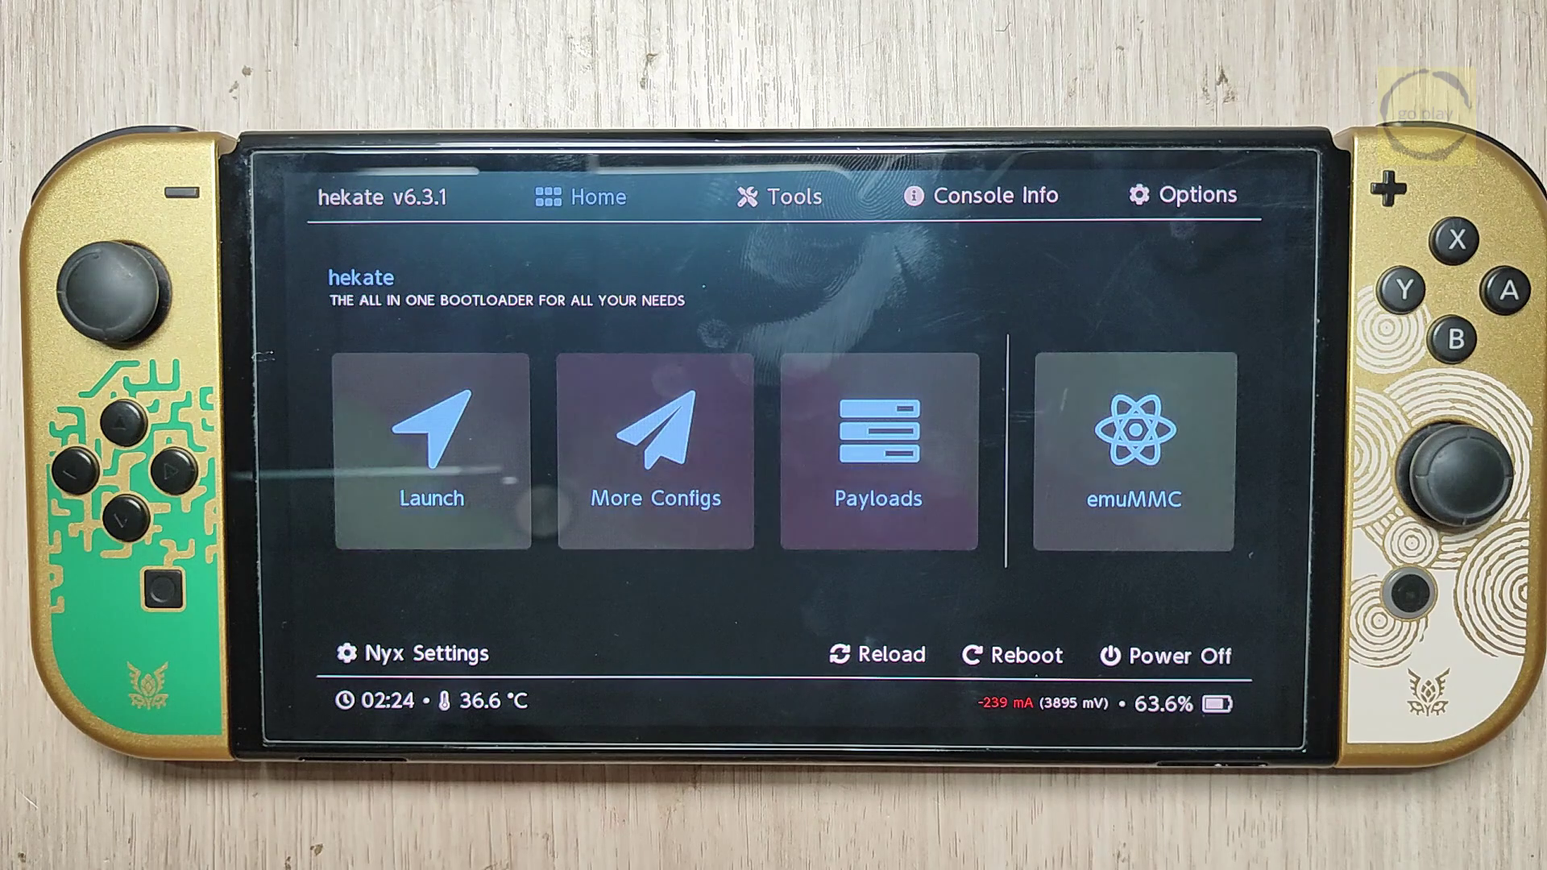
left_click(661, 523)
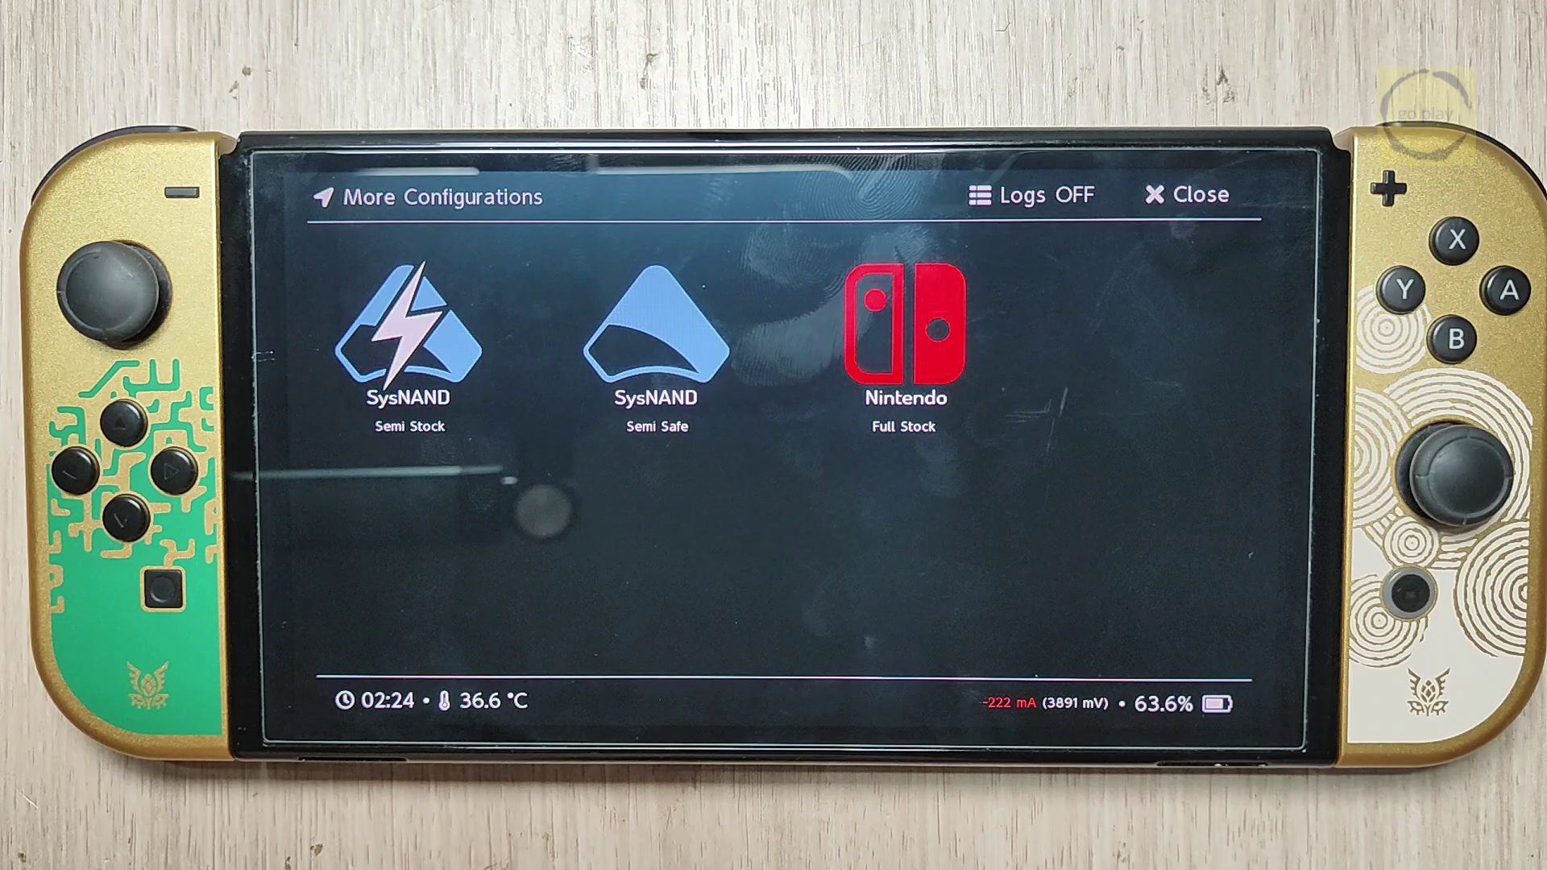
left_click(654, 338)
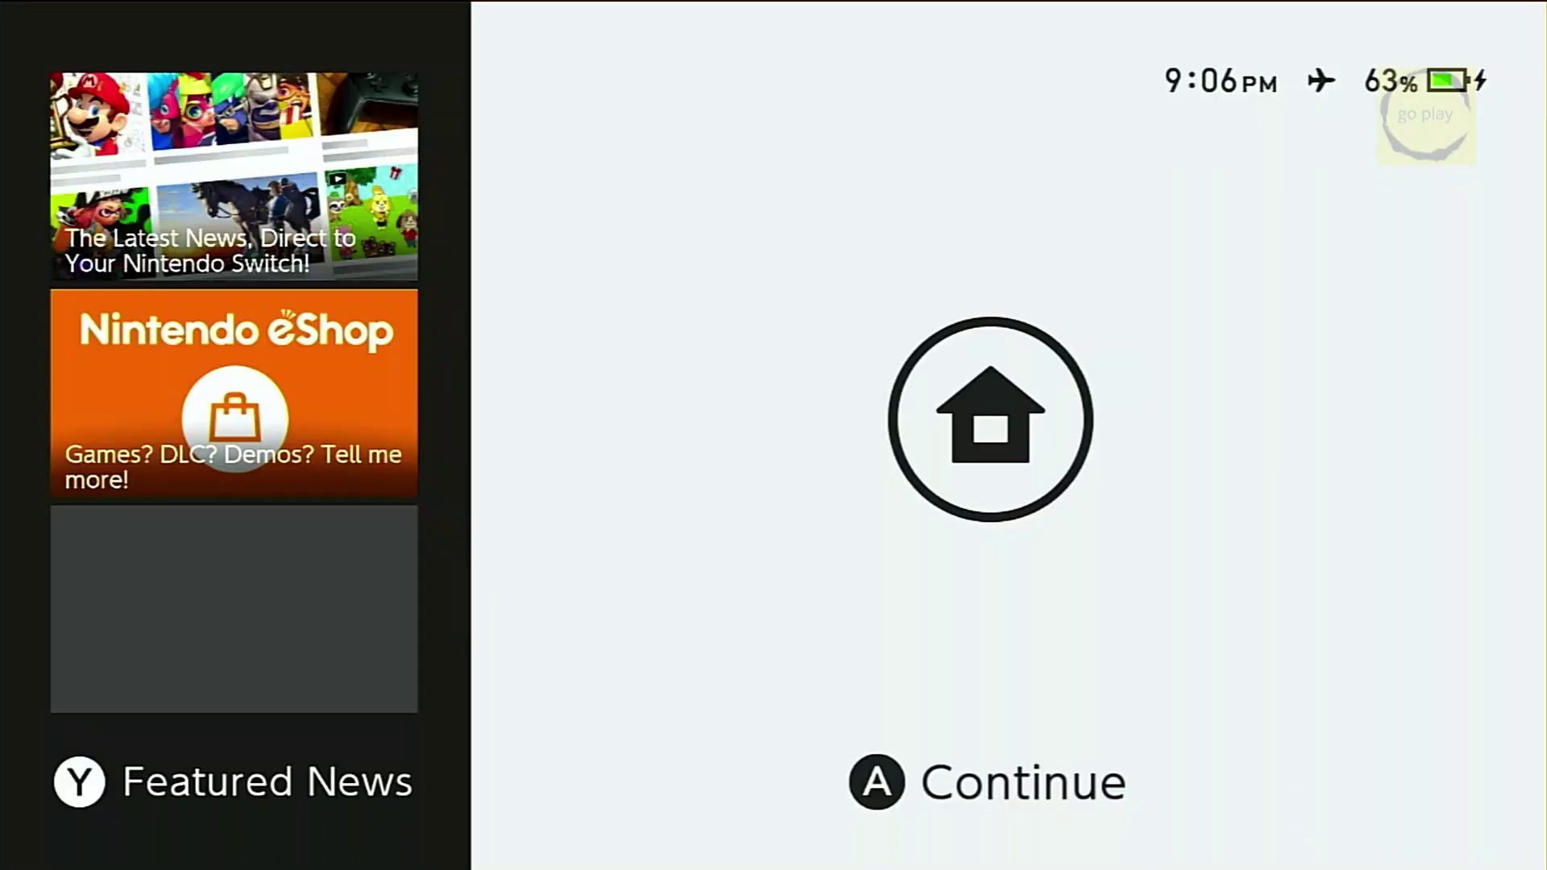
Step: Unlock the console and go to System Settings' System page to see the SysNAND firmware (20.5.0)
key("Return")
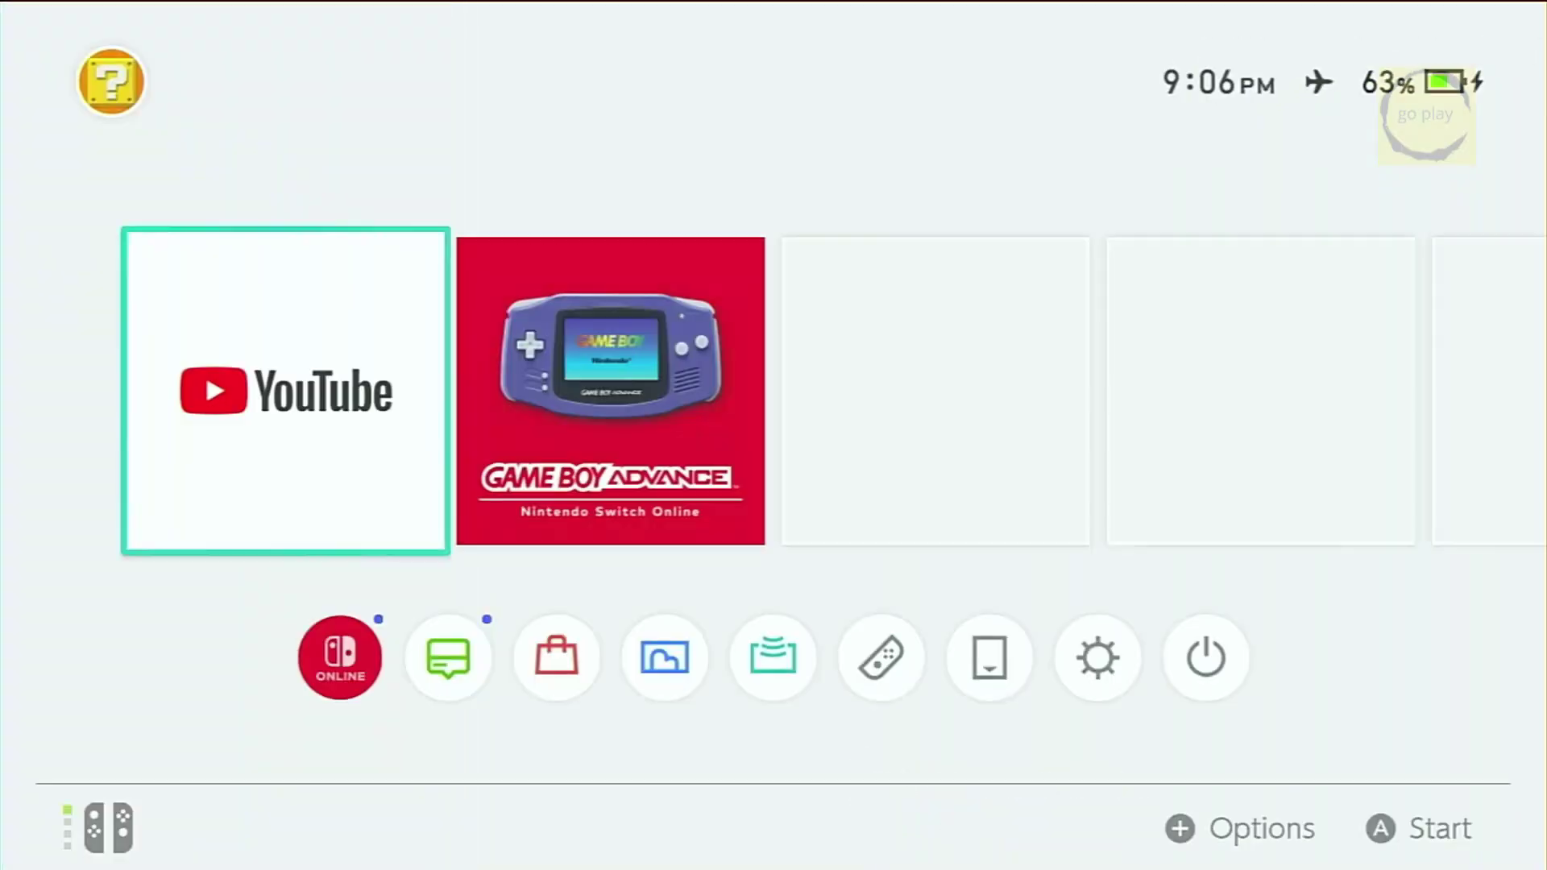
key("Down")
key("Right")
key("Right")
key("Right")
key("Right")
key("Right")
key("Right")
key("Right")
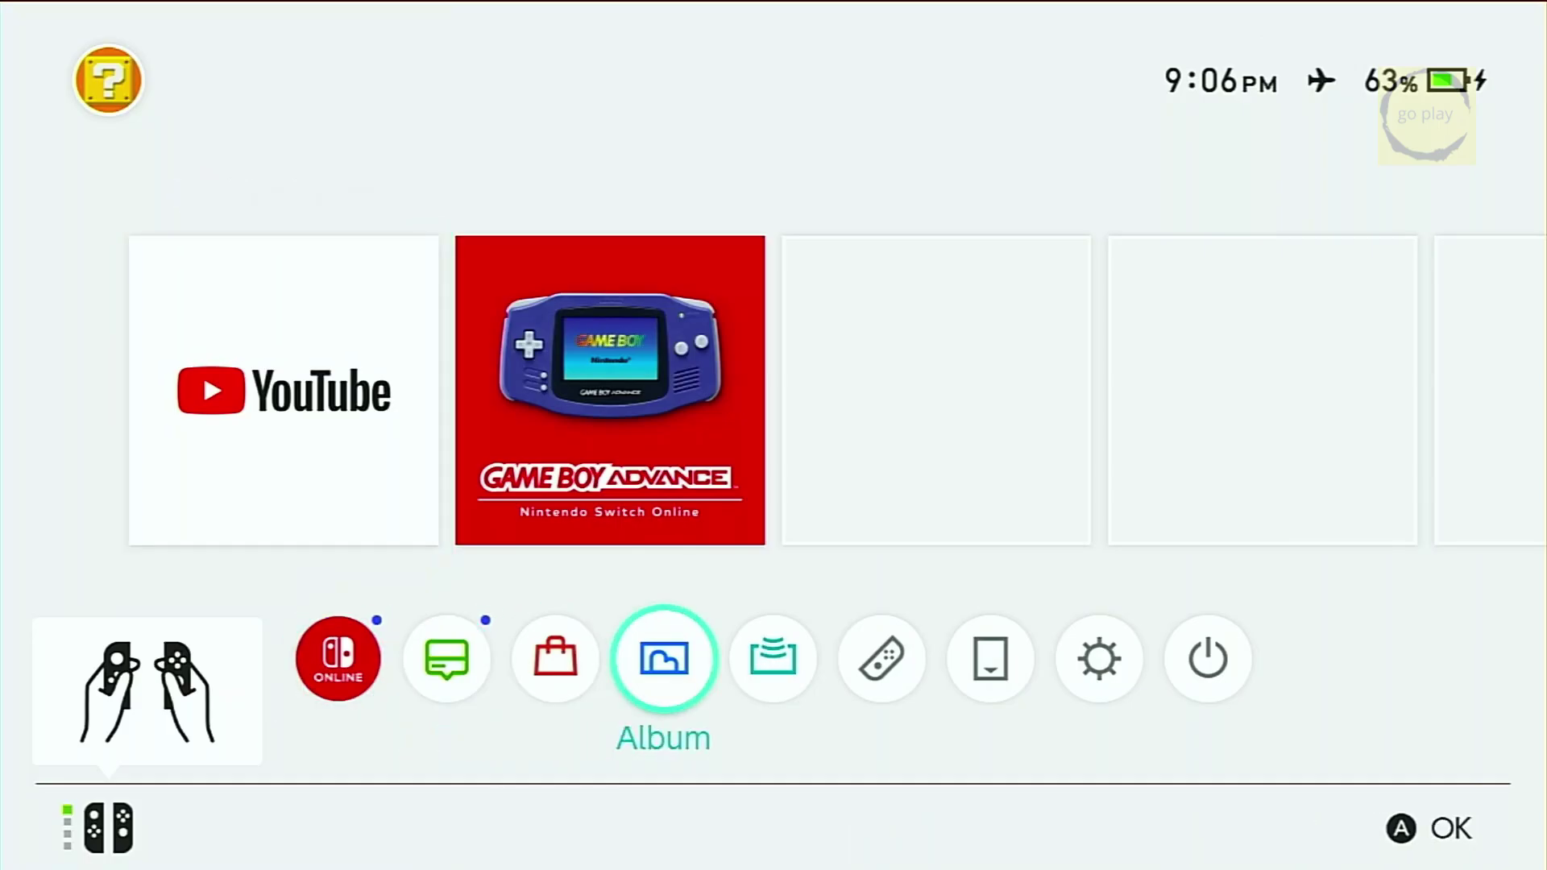
key("Return")
key("Down")
key("Down")
key("Down")
key("Down")
key("Down")
key("Down")
key("Down")
key("Down")
key("Down")
key("Down")
key("Down")
key("Down")
key("Down")
key("Down")
key("Down")
key("Down")
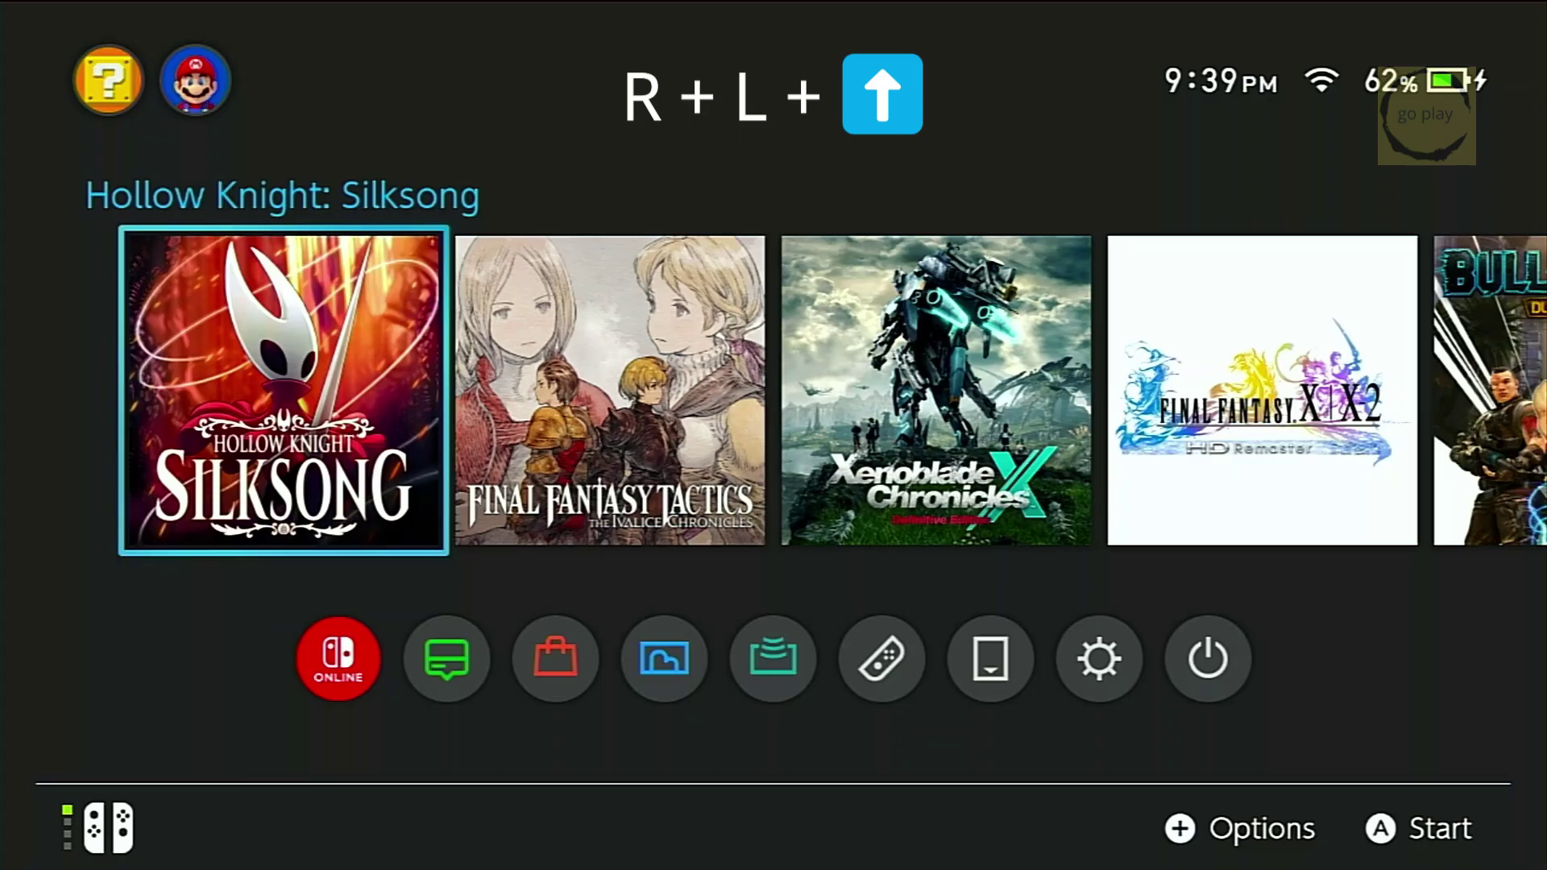
key("r+l+Up")
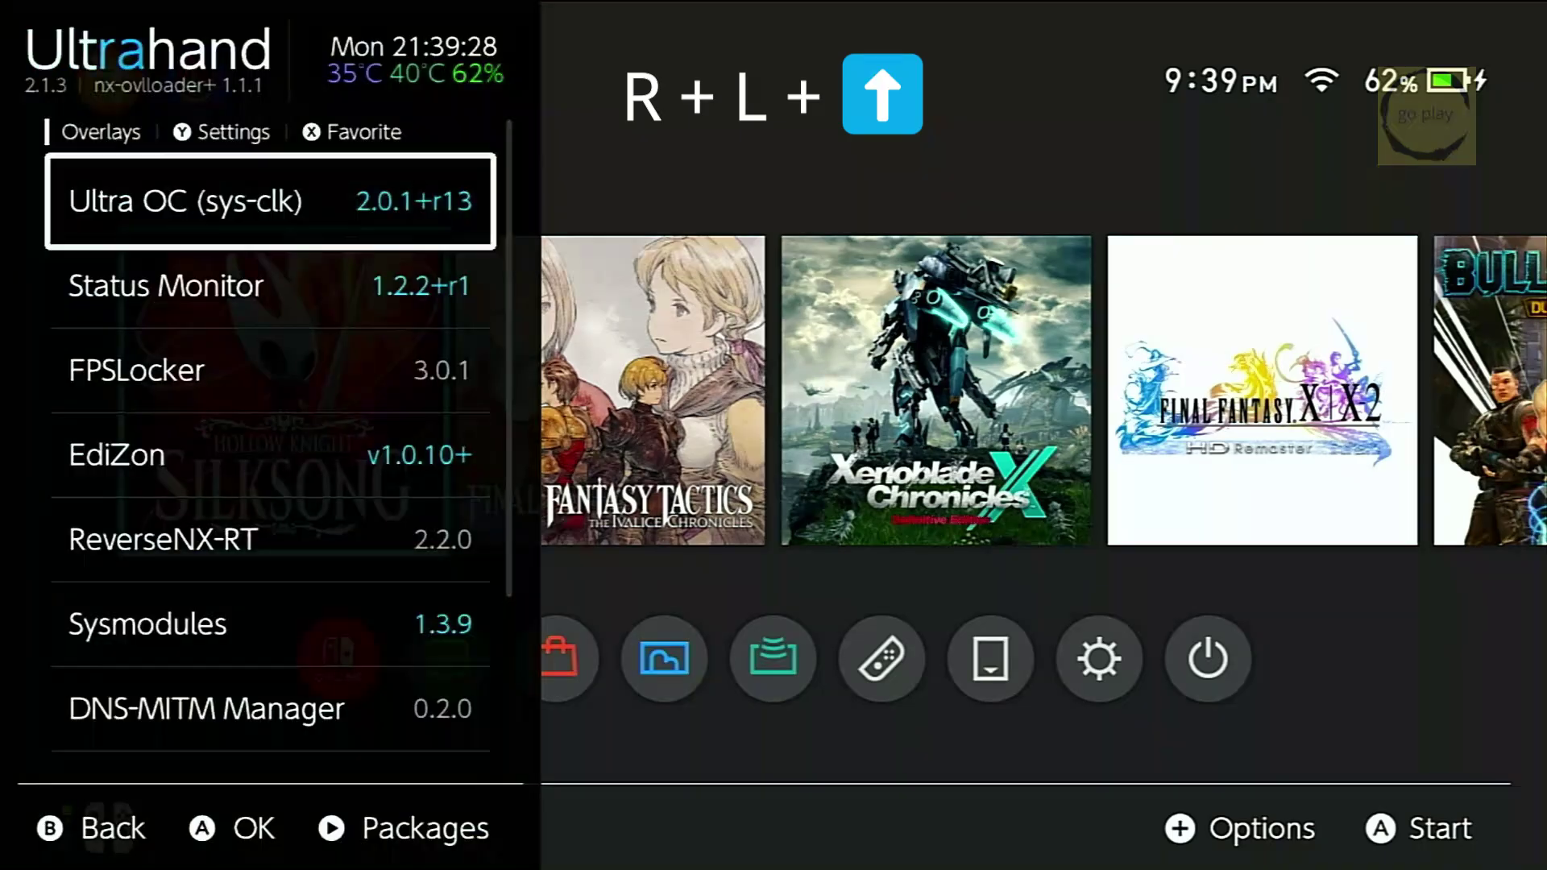
key("Down")
key("Down")
key("Down")
key("Down")
key("Down")
key("Down")
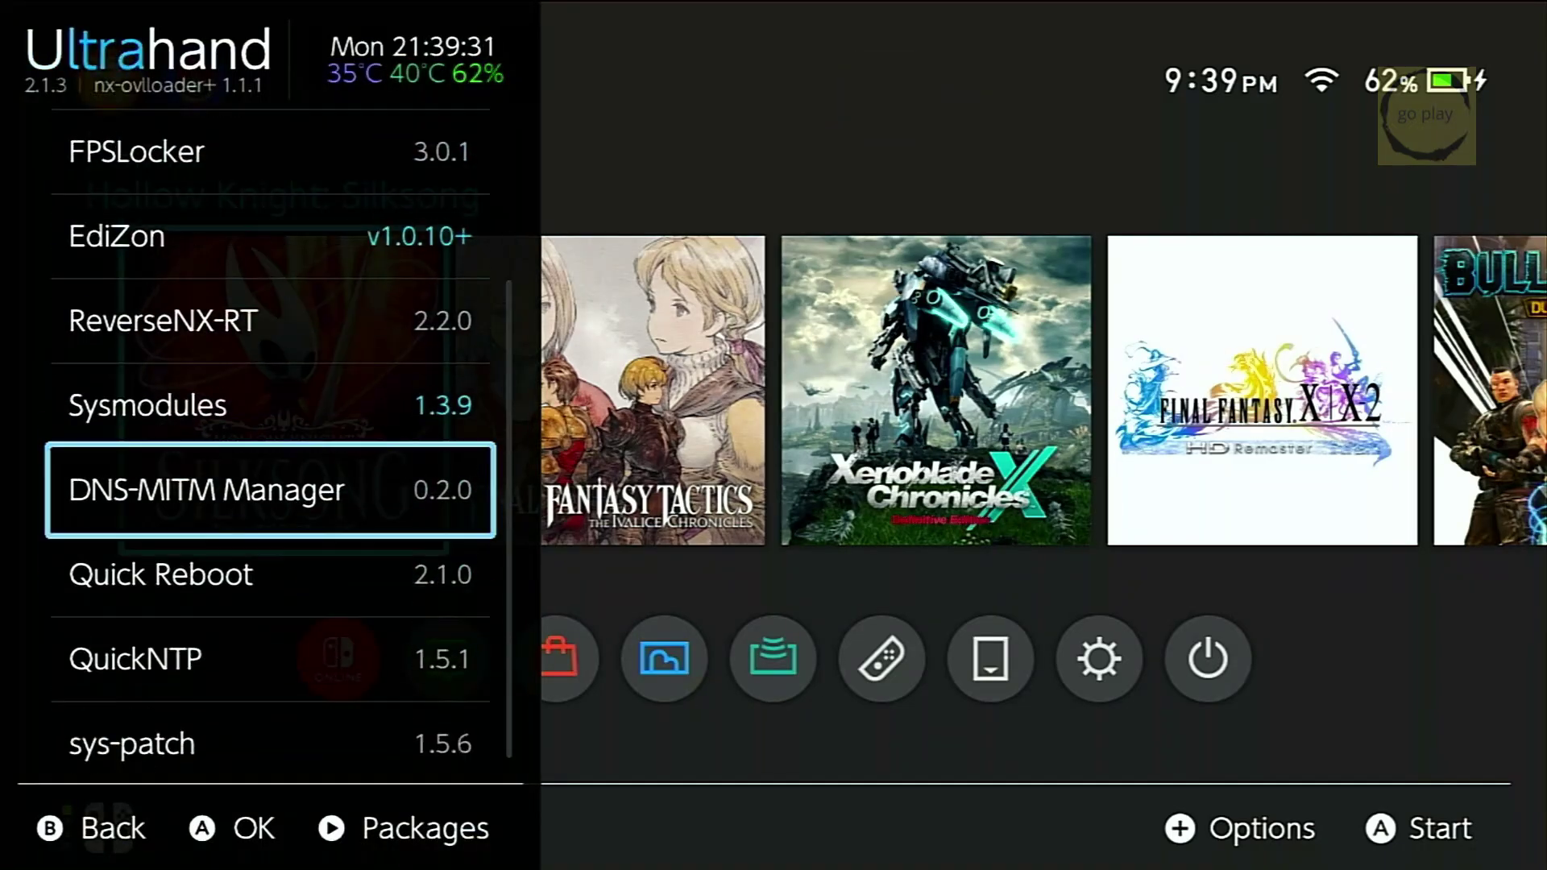
key("Down")
key("Down")
key("Down")
key("Up")
key("Up")
key("Up")
key("Up")
key("Up")
key("Up")
key("Up")
key("Up")
key("Up")
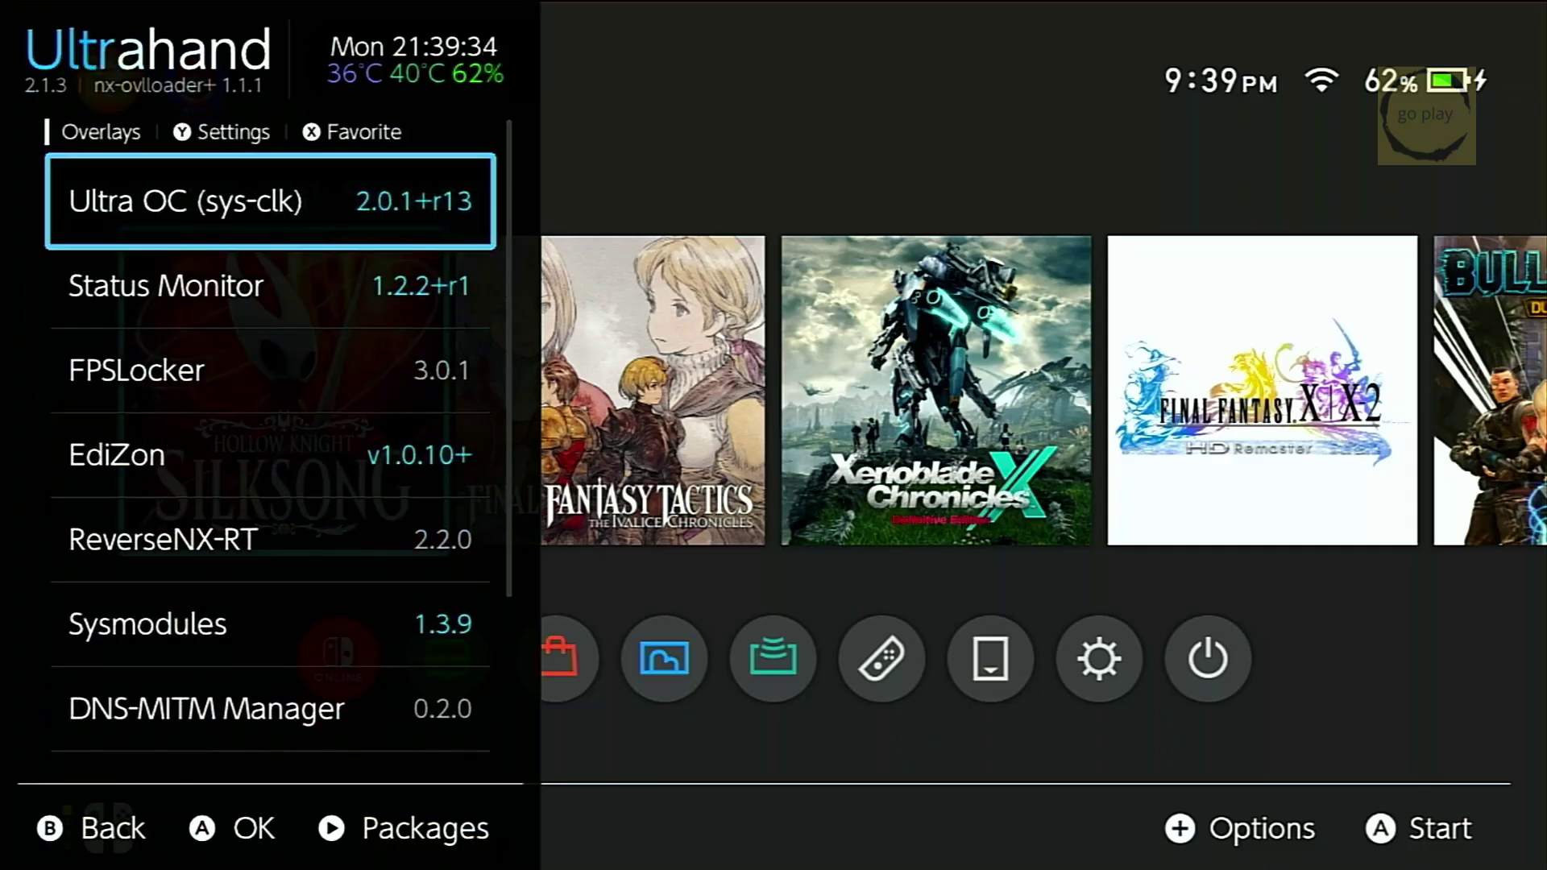
key("Right")
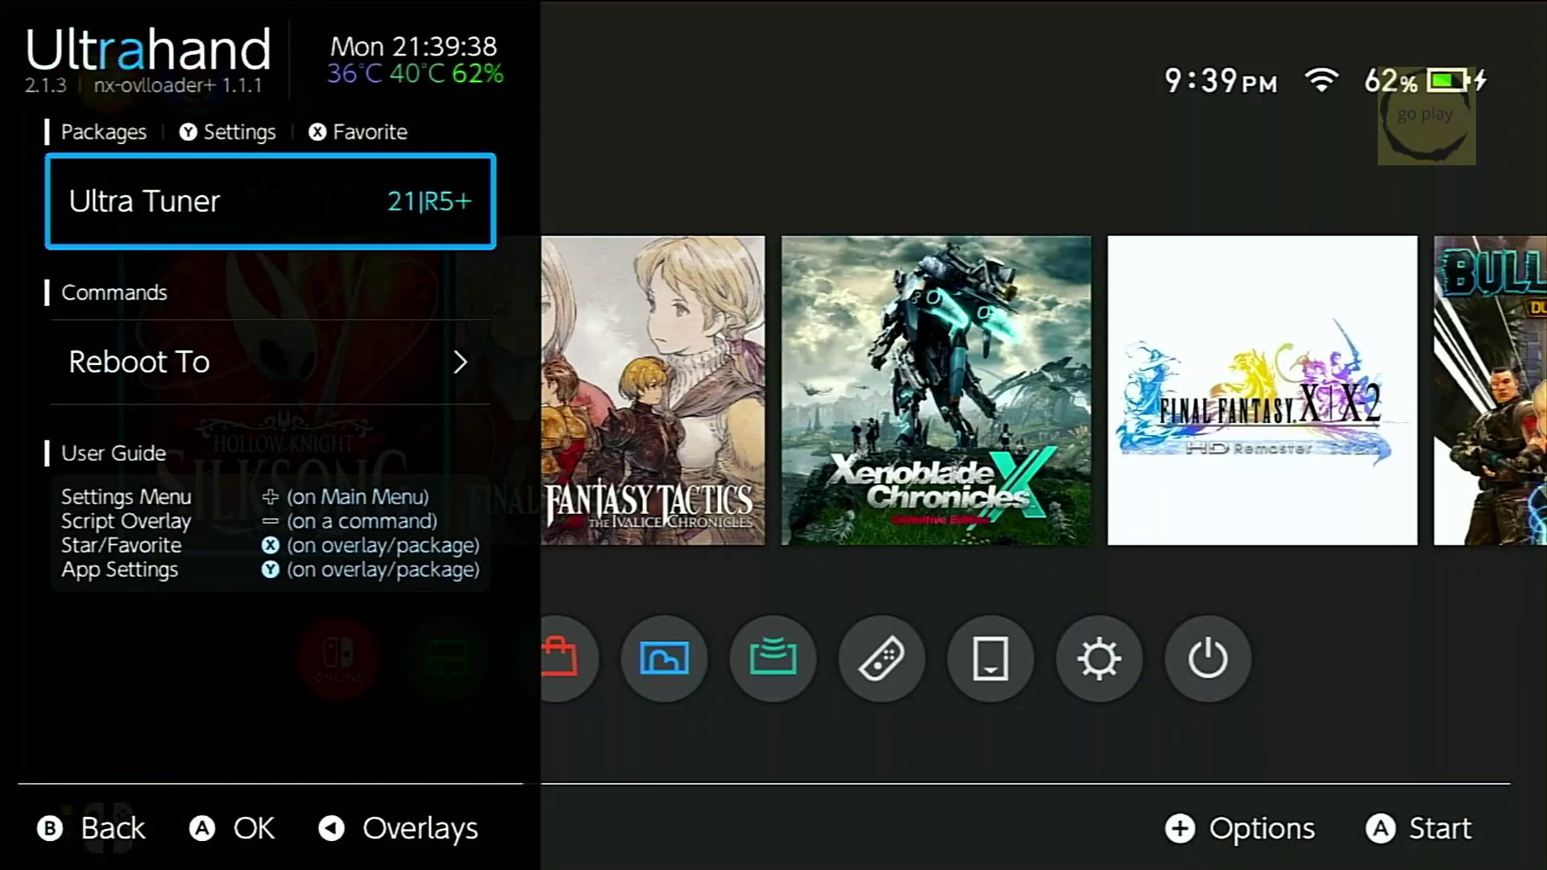
key("a")
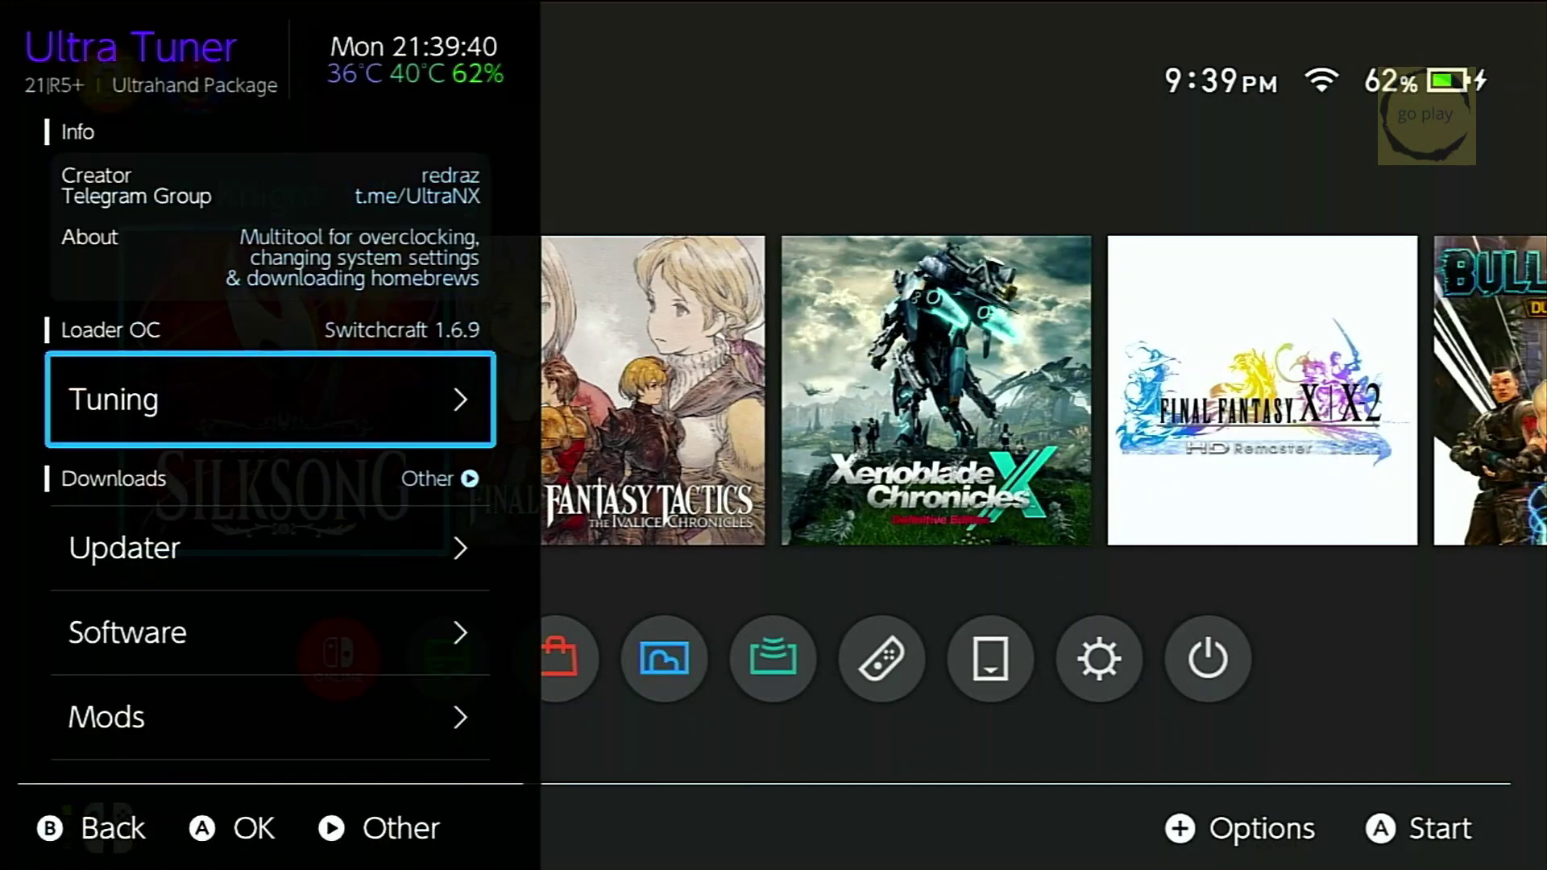
key("a")
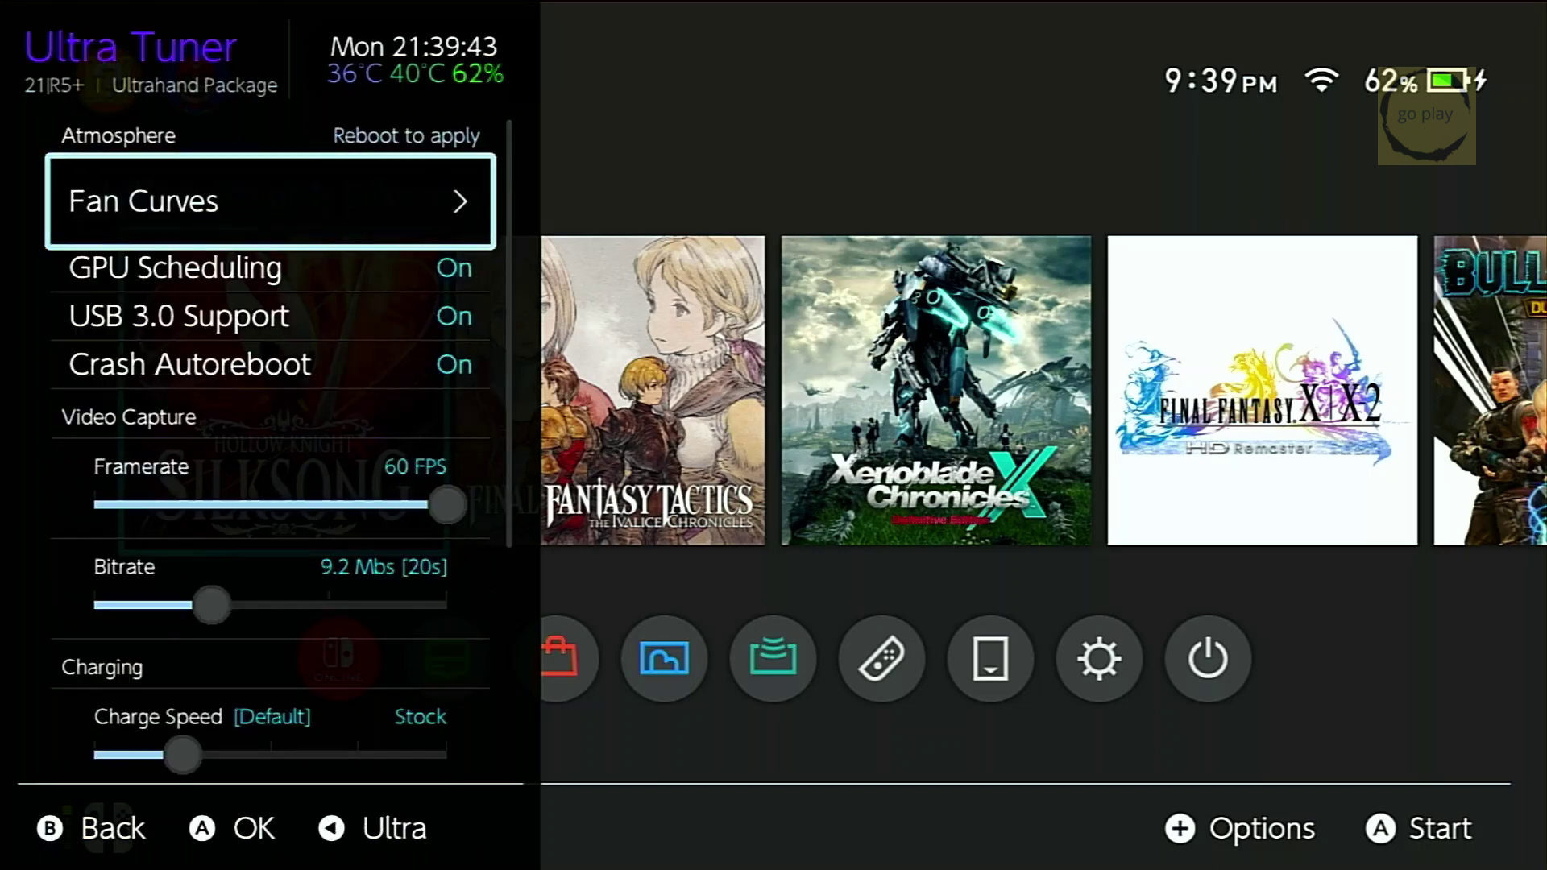
key("Down")
key("Down")
key("Down")
key("Down")
key("Down")
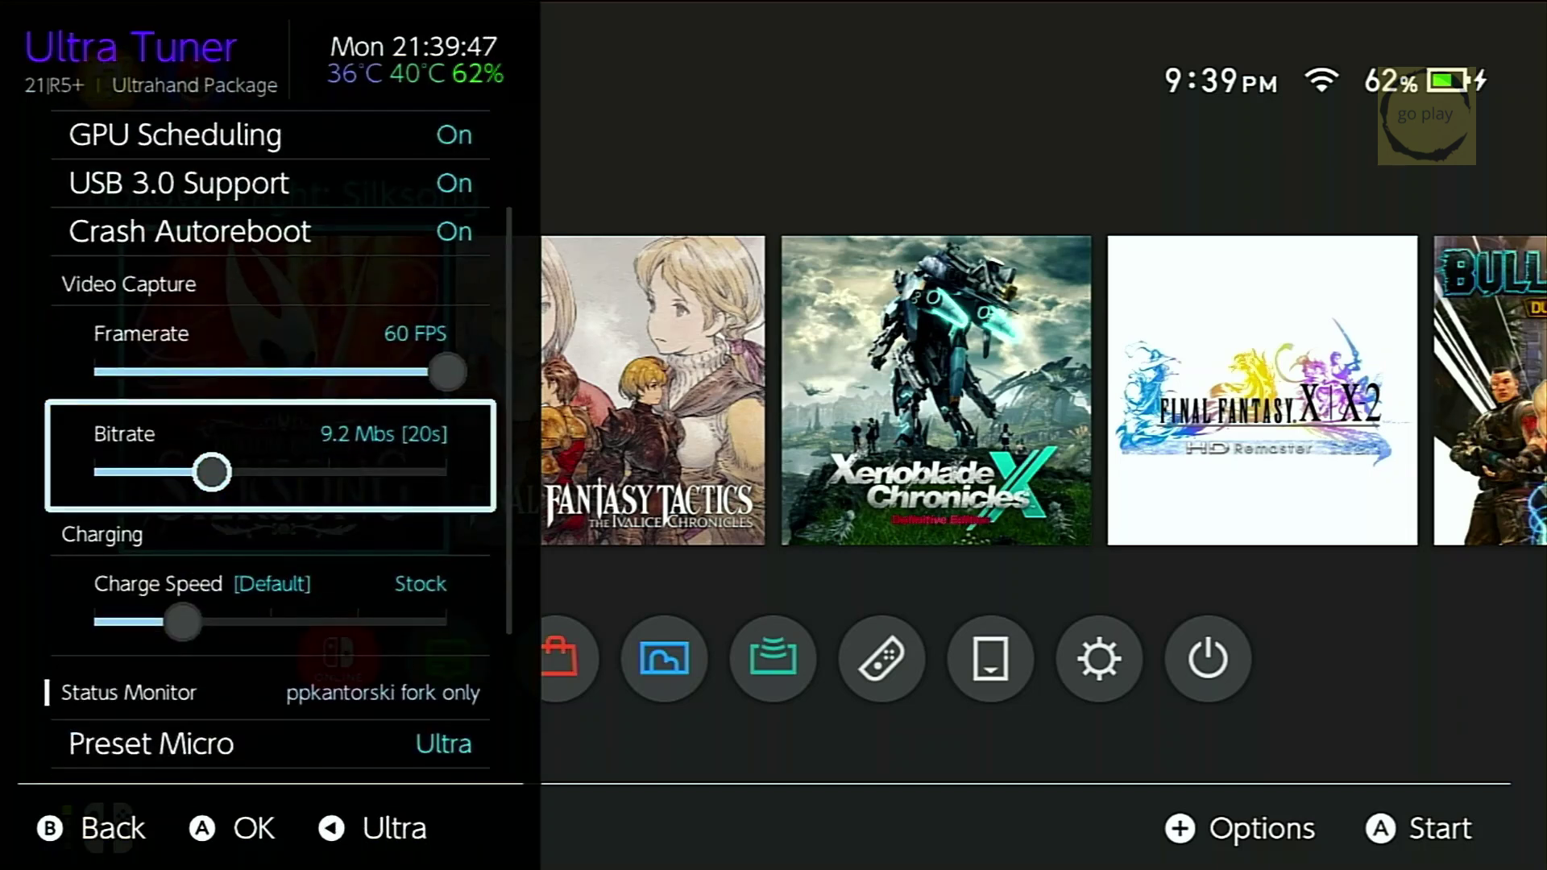
key("Up")
key("Down")
key("Down")
key("Down")
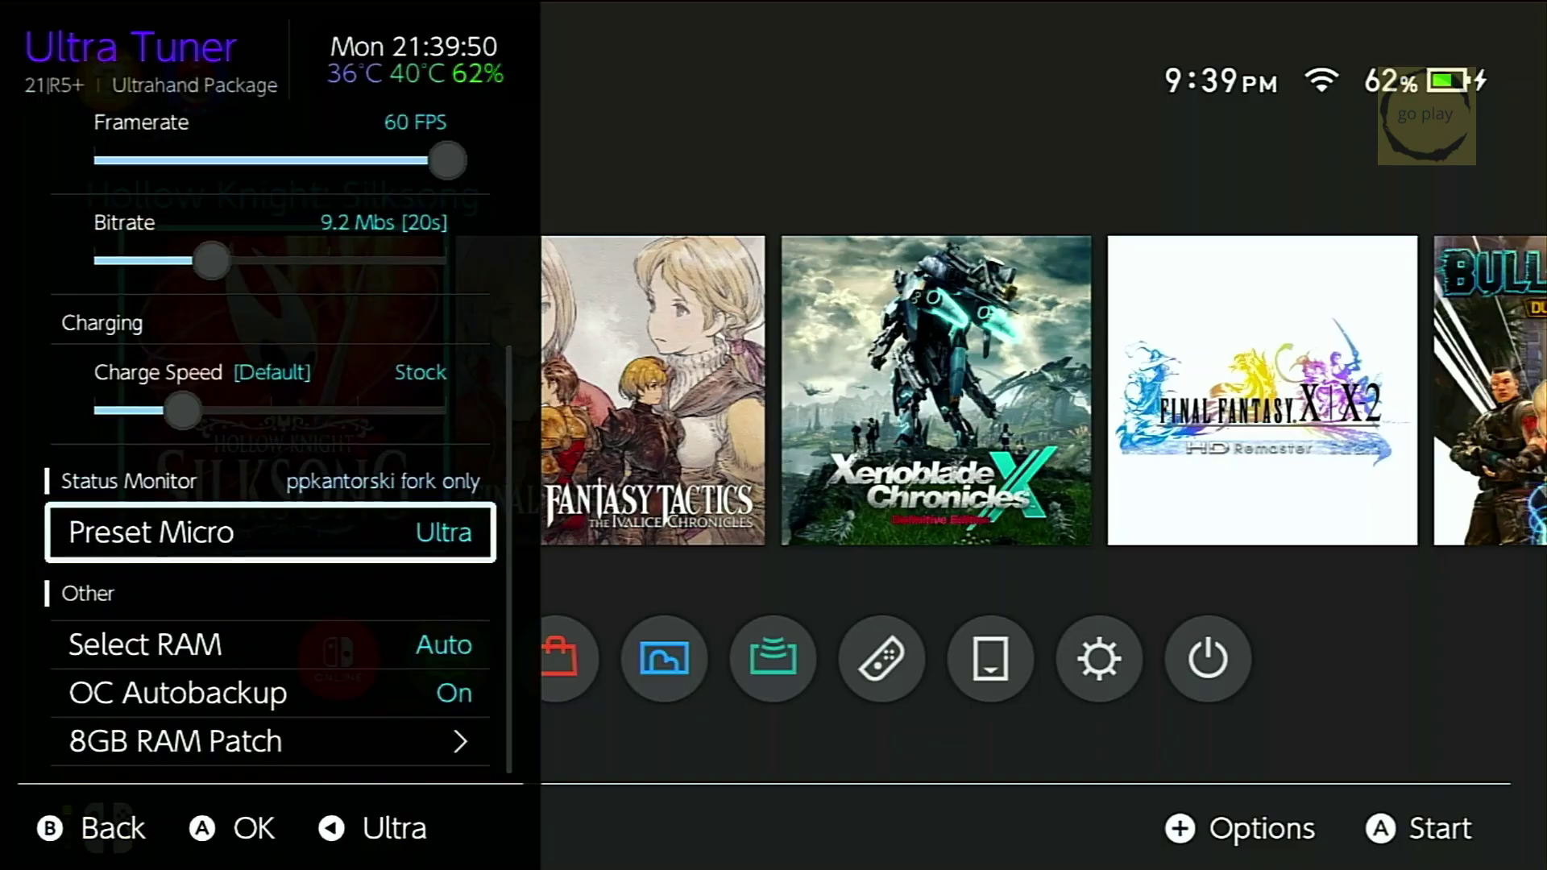
key("b")
key("Down")
key("Down")
key("Up")
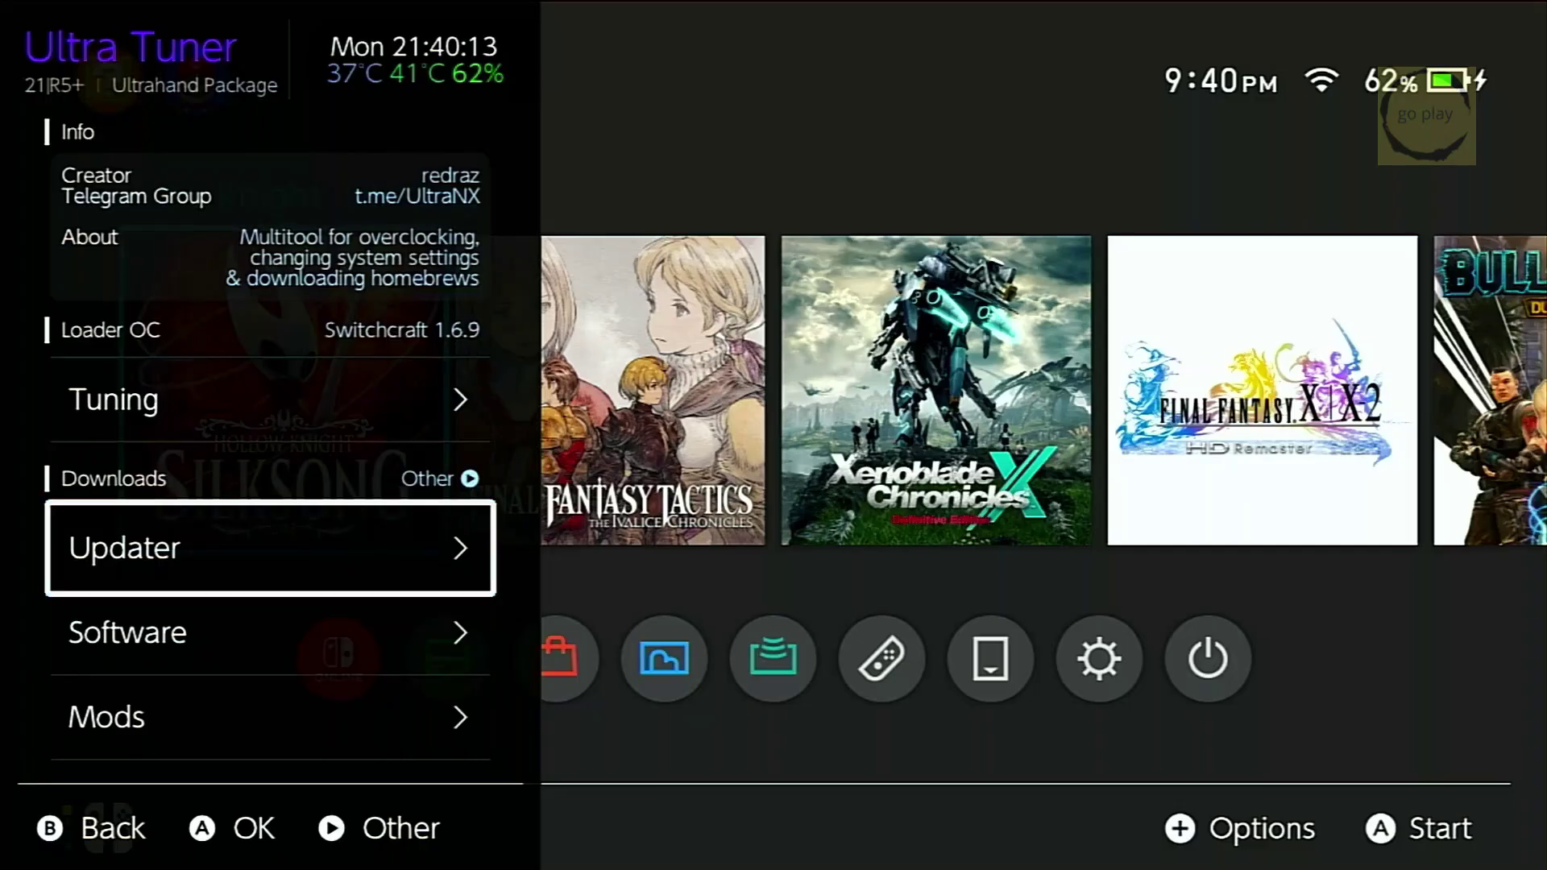
key("a")
key("b")
key("Down")
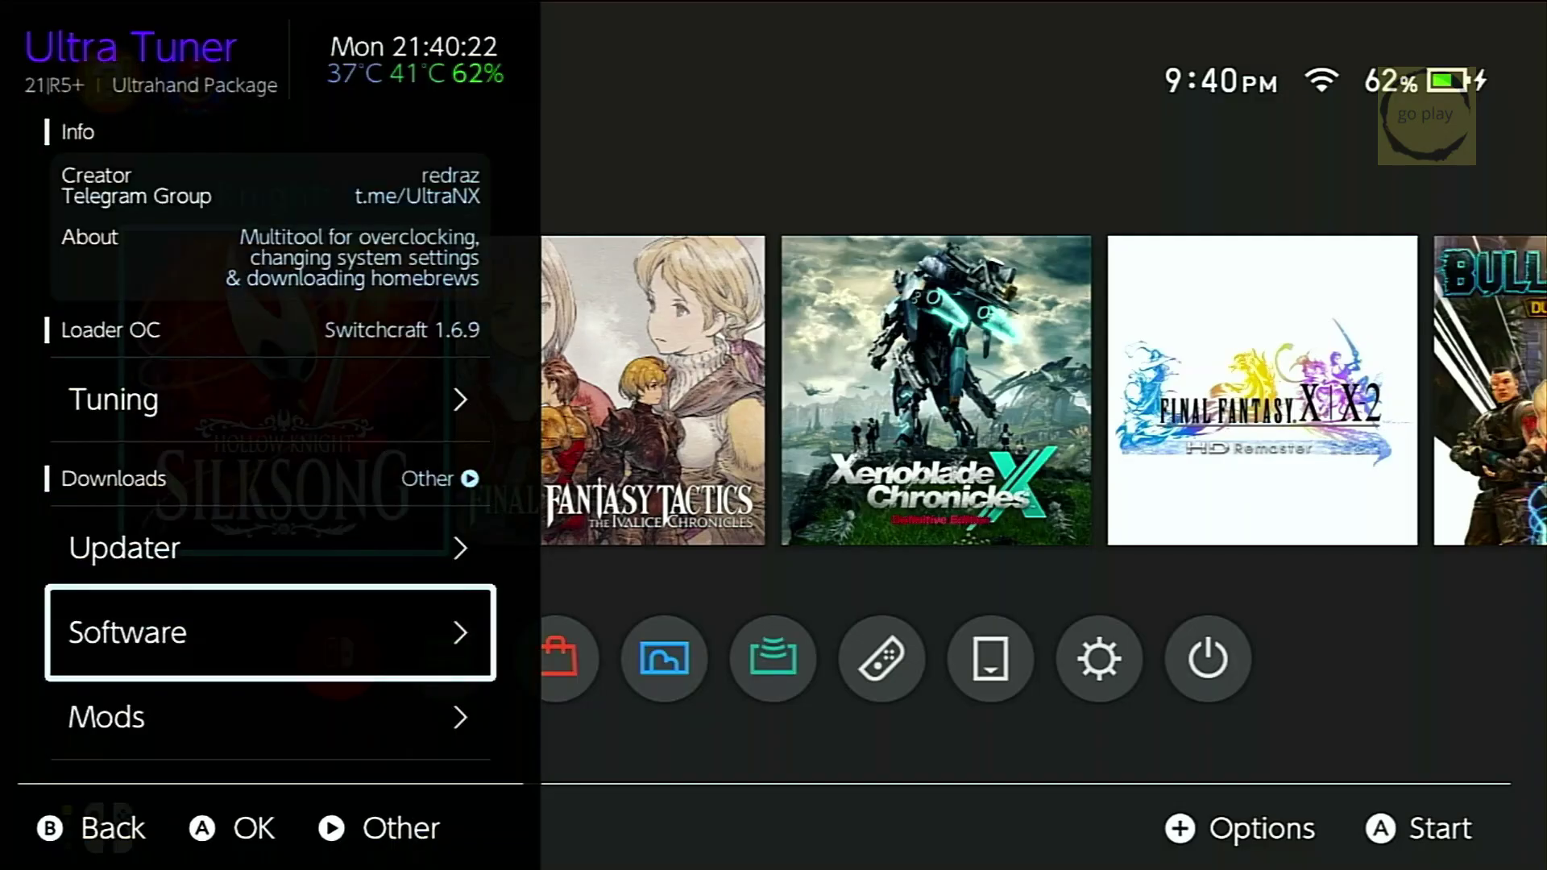
key("a")
key("a")
key("Down")
key("Down")
key("Down")
key("Down")
key("Down")
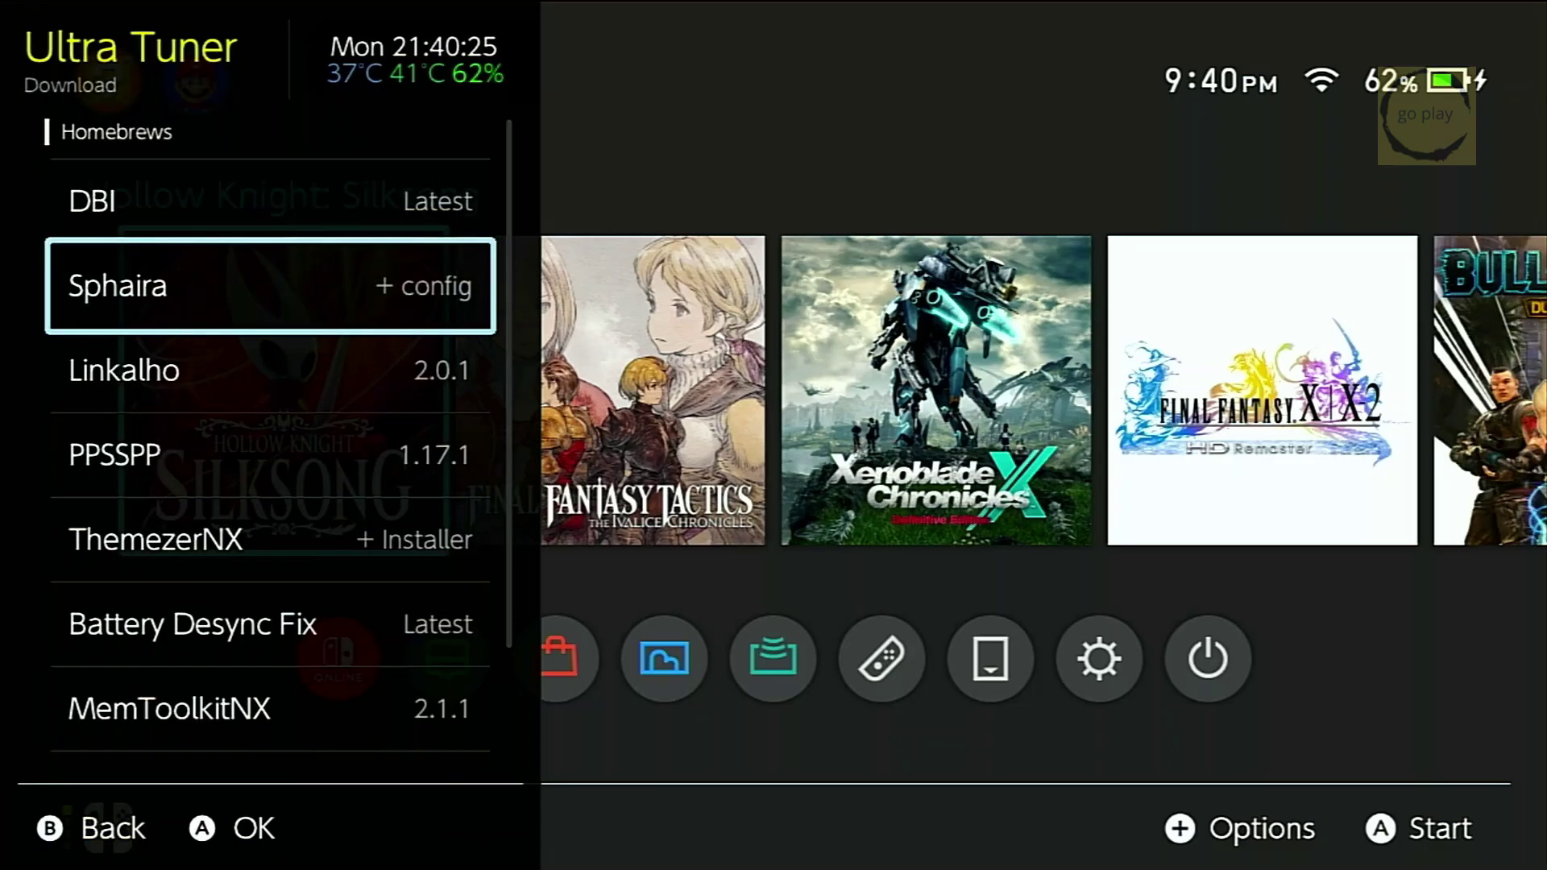
key("Down")
key("Down")
key("Down")
key("Down")
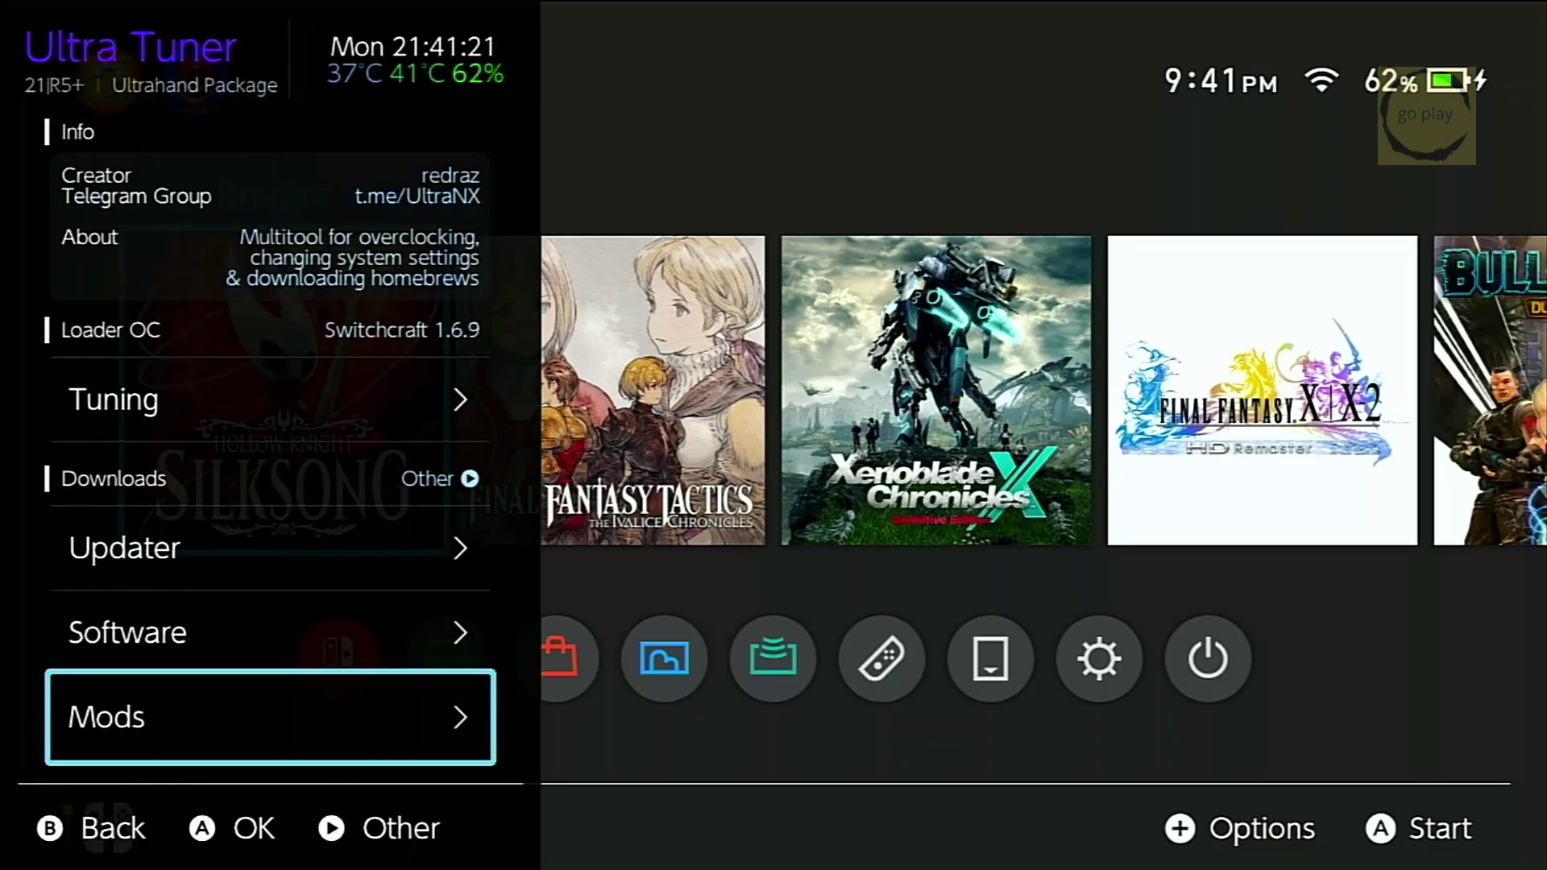
key("b")
key("b")
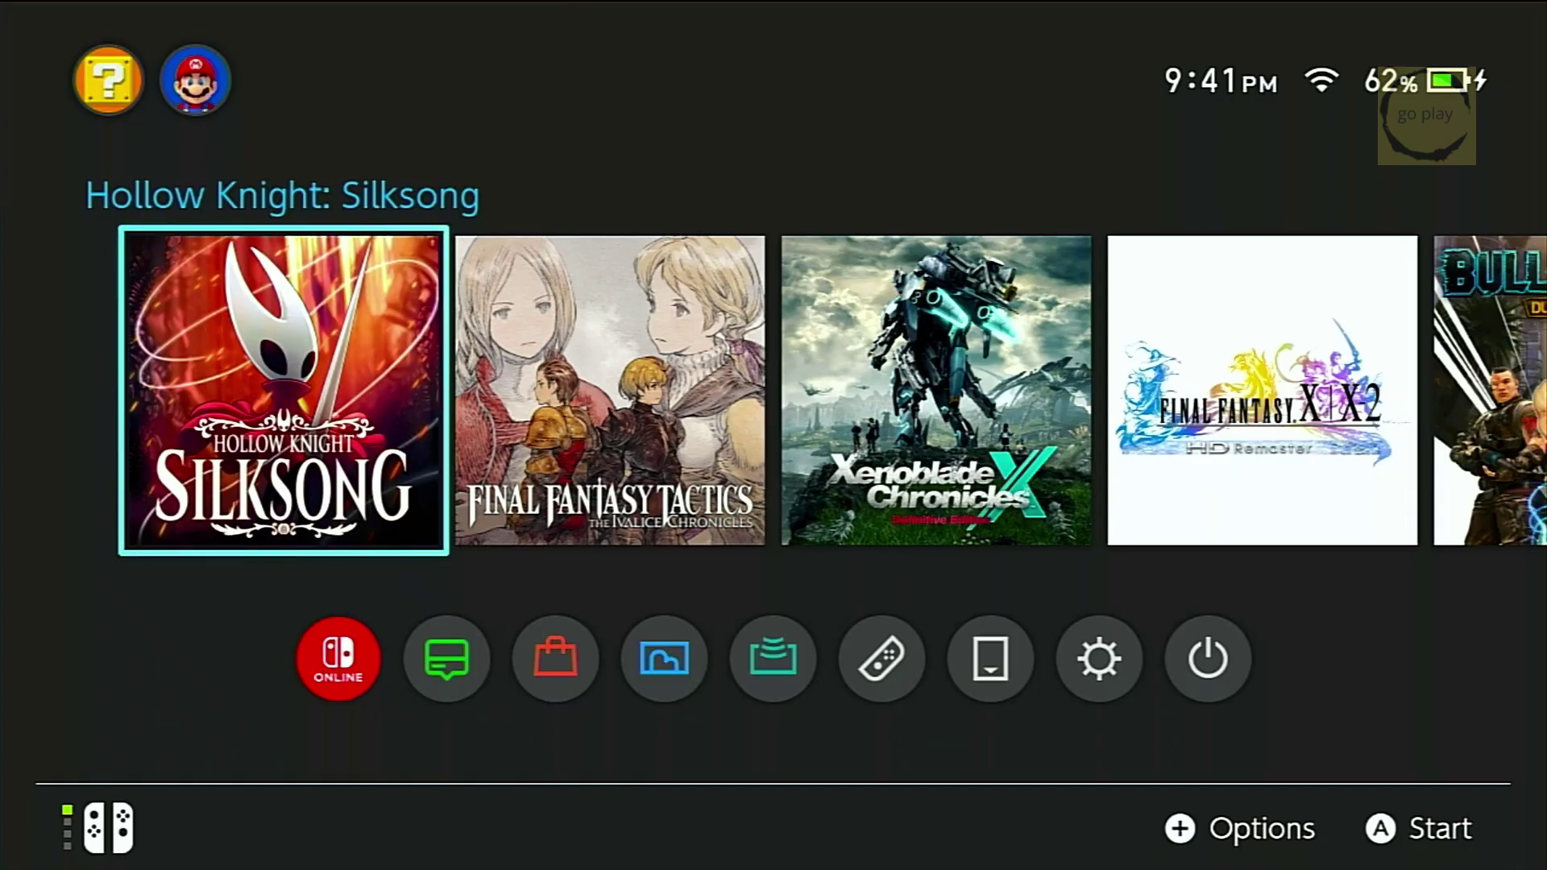